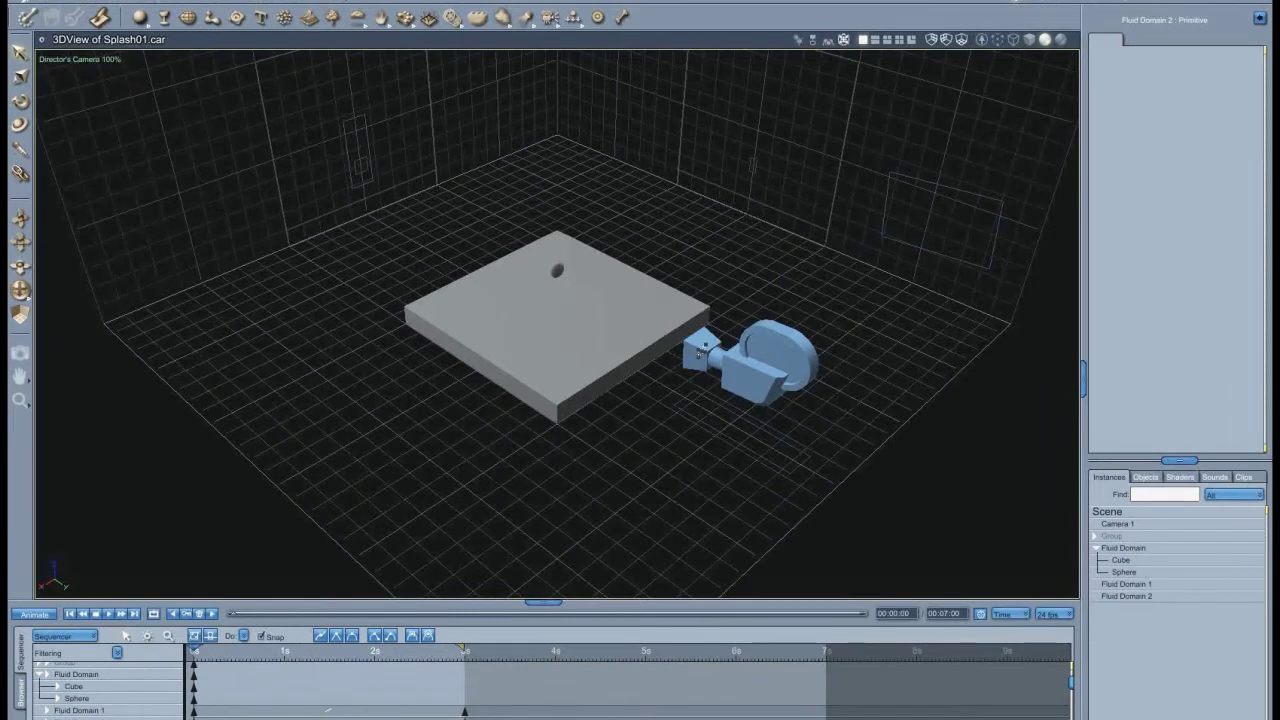
- Review the fluid effect settings of the Cube, the parent Fluid Domain and the Sphere
mouse_move(196, 650)
left_mouse_down()
mouse_move(444, 656)
mouse_move(190, 668)
left_mouse_up()
left_click(1120, 560)
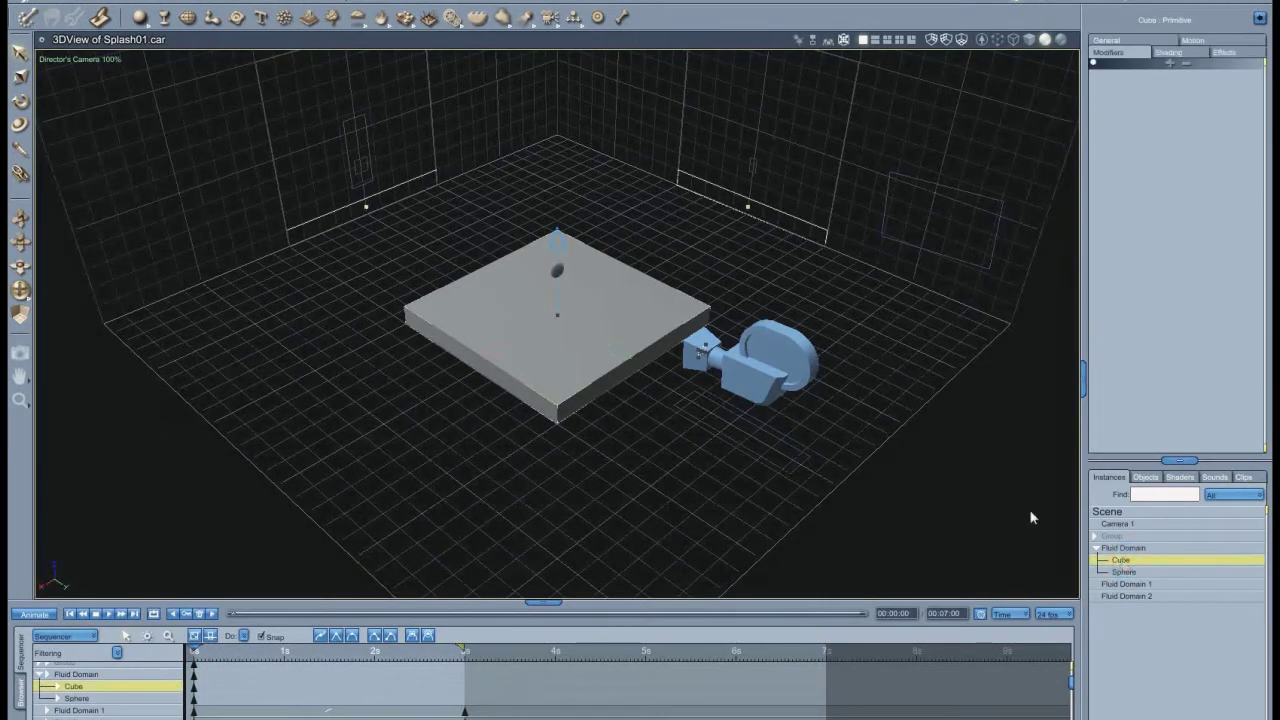
left_click(1244, 55)
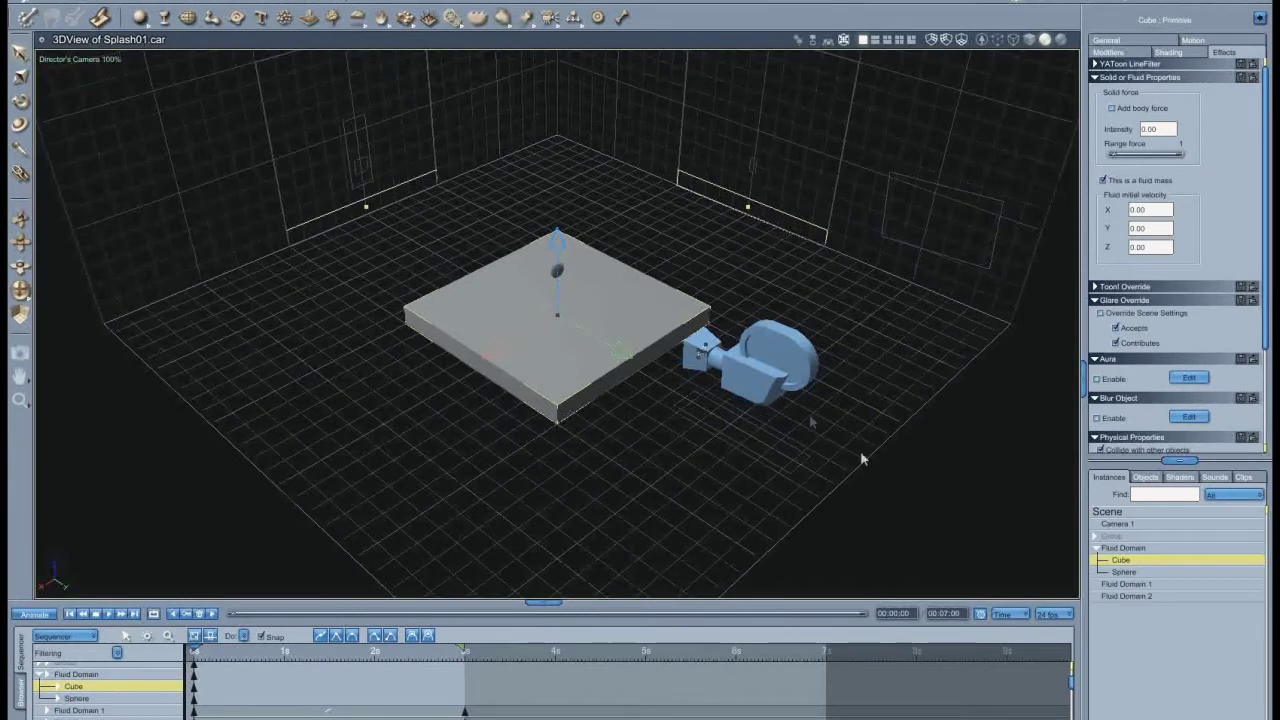
left_click(1124, 549)
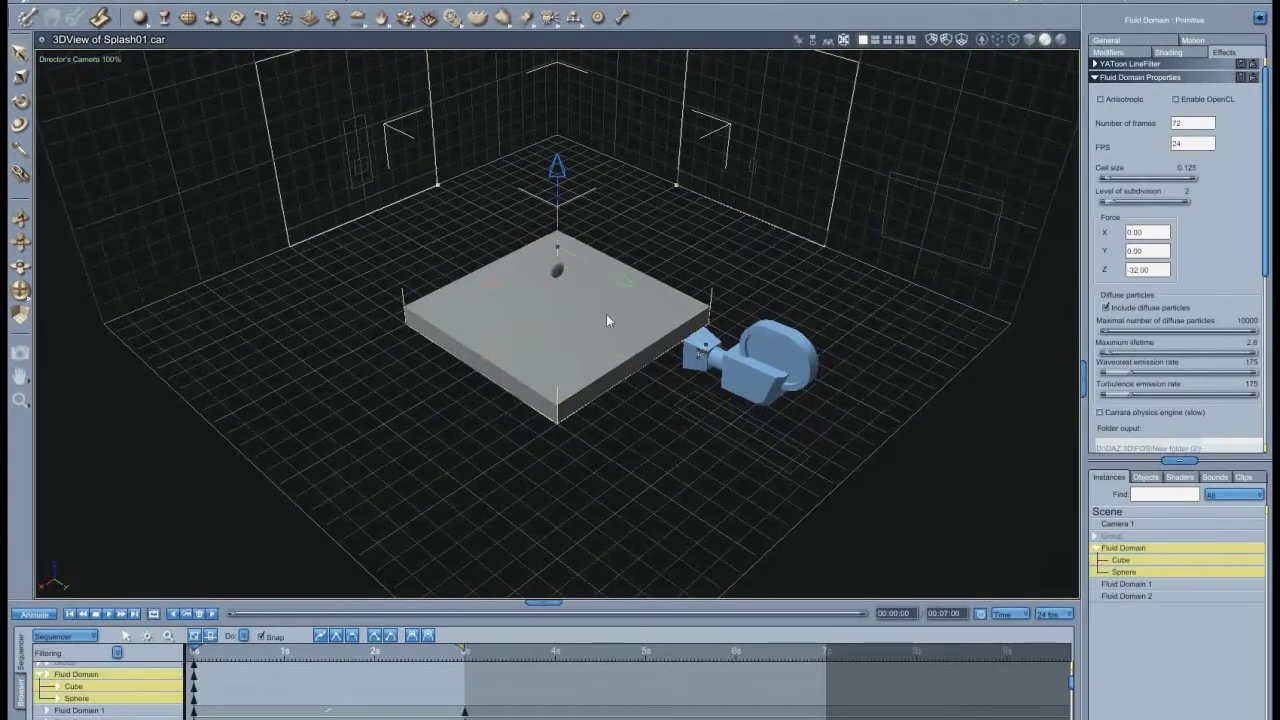
left_click(1127, 562)
left_click(1125, 574)
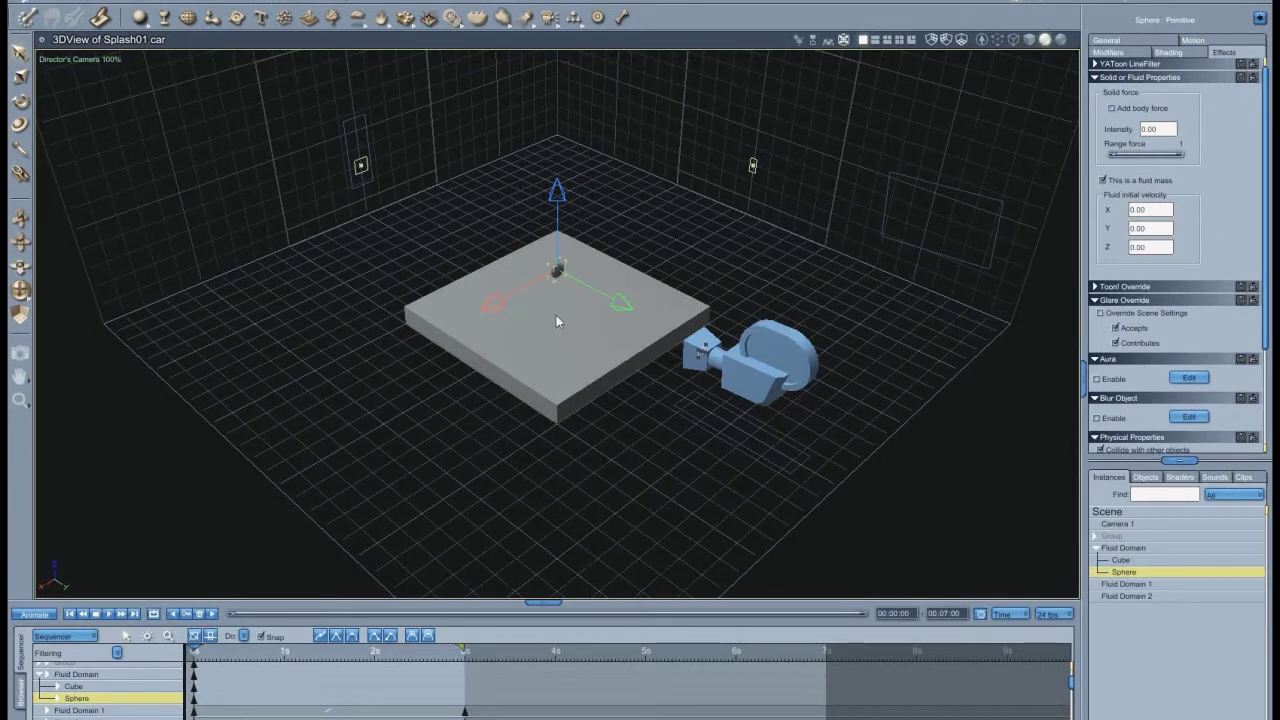
- Switch the 3D view to Camera 1 and bring up the Fluid Domain's simulation properties
left_click(84, 61)
left_click(84, 76)
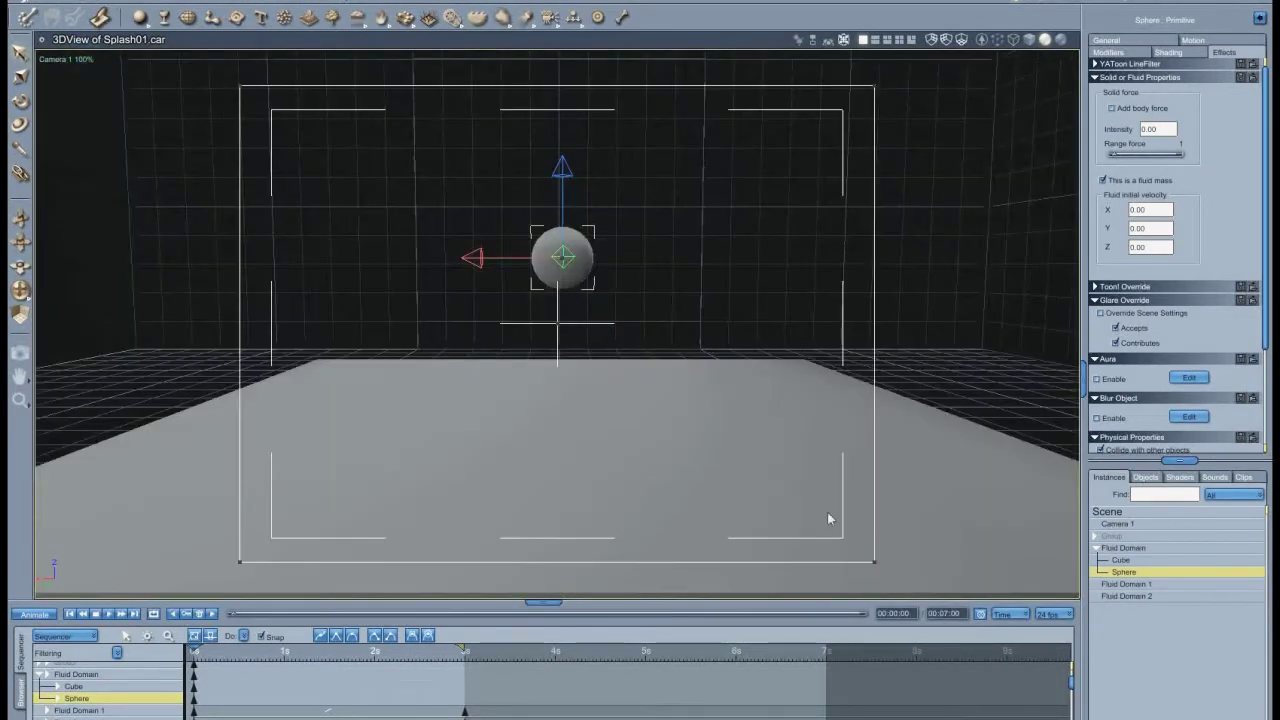
left_click(1128, 550)
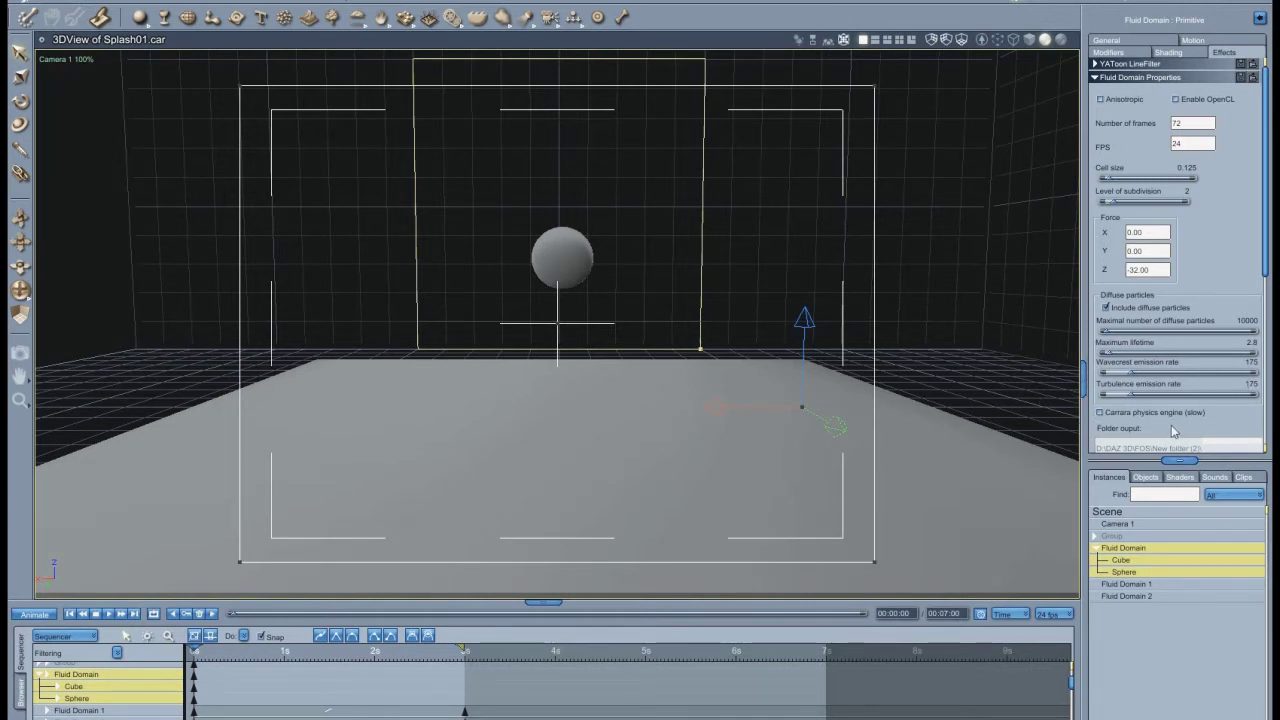
- Make both the Cube and the Sphere in the Fluid Domain invisible
left_click(1148, 561)
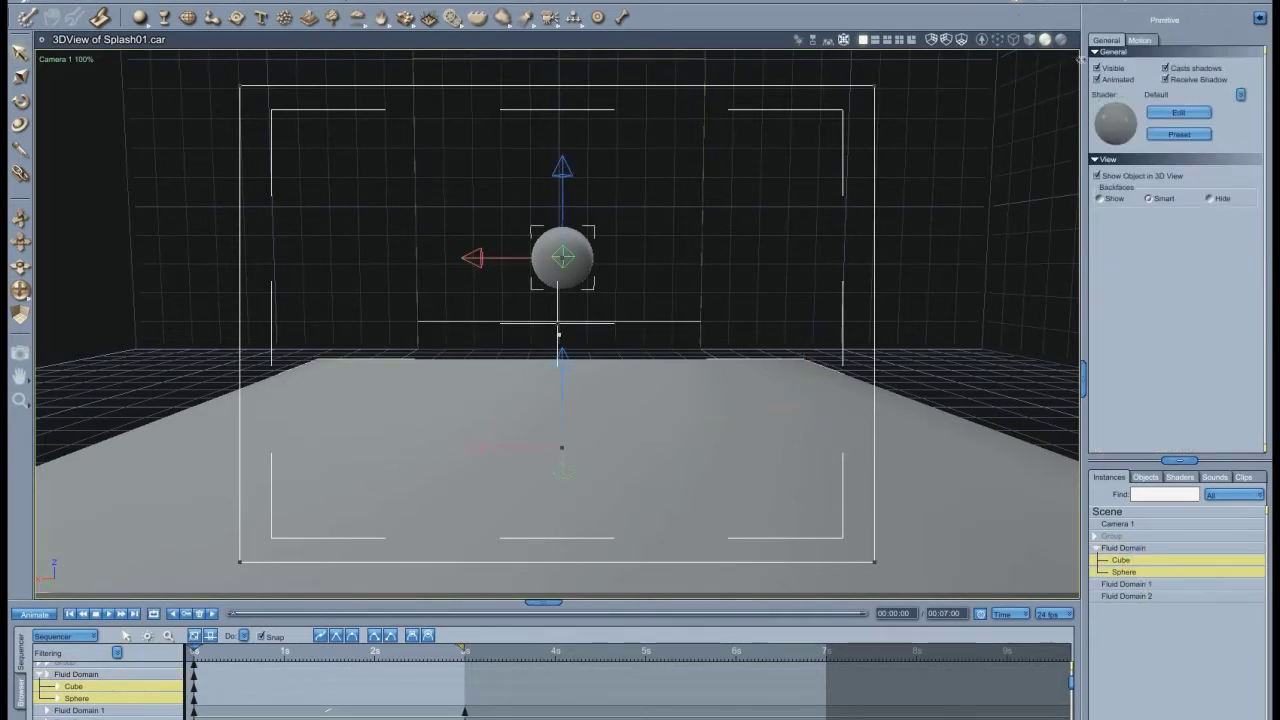
left_click(1097, 68)
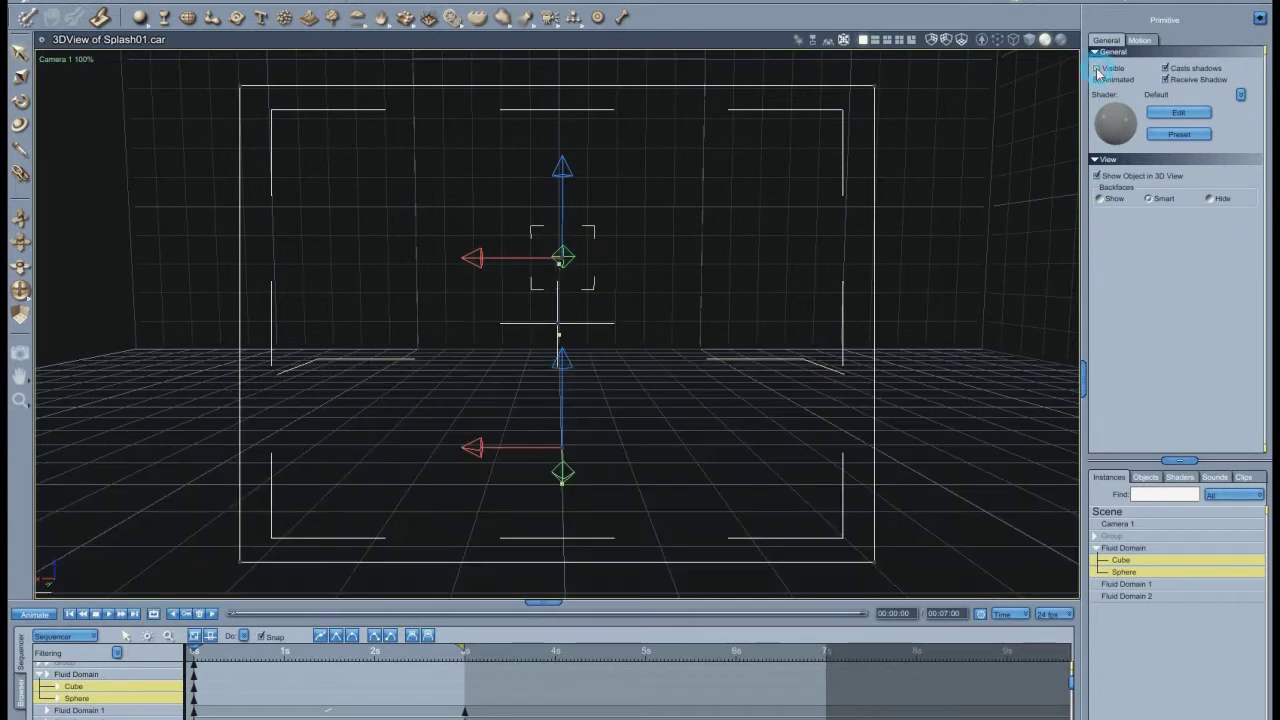
- Enable the FluidS modifier on Fluid Domain 1
left_click(1145, 585)
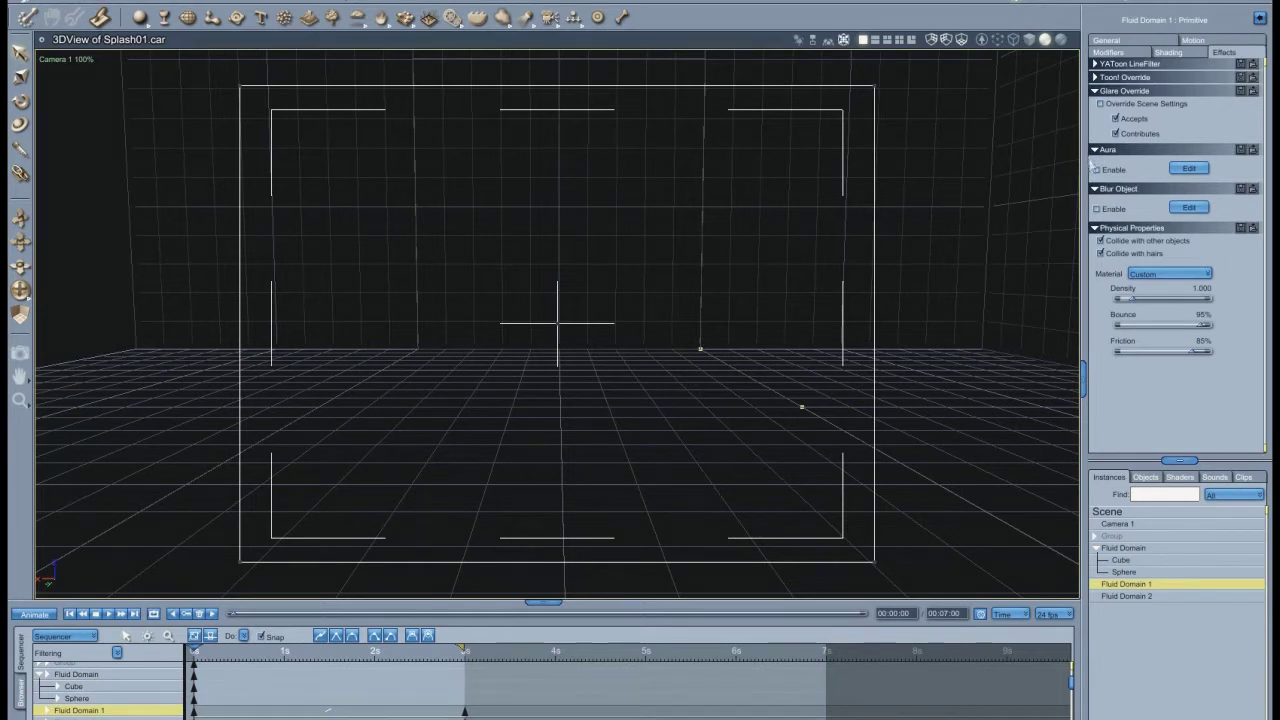
left_click(1118, 54)
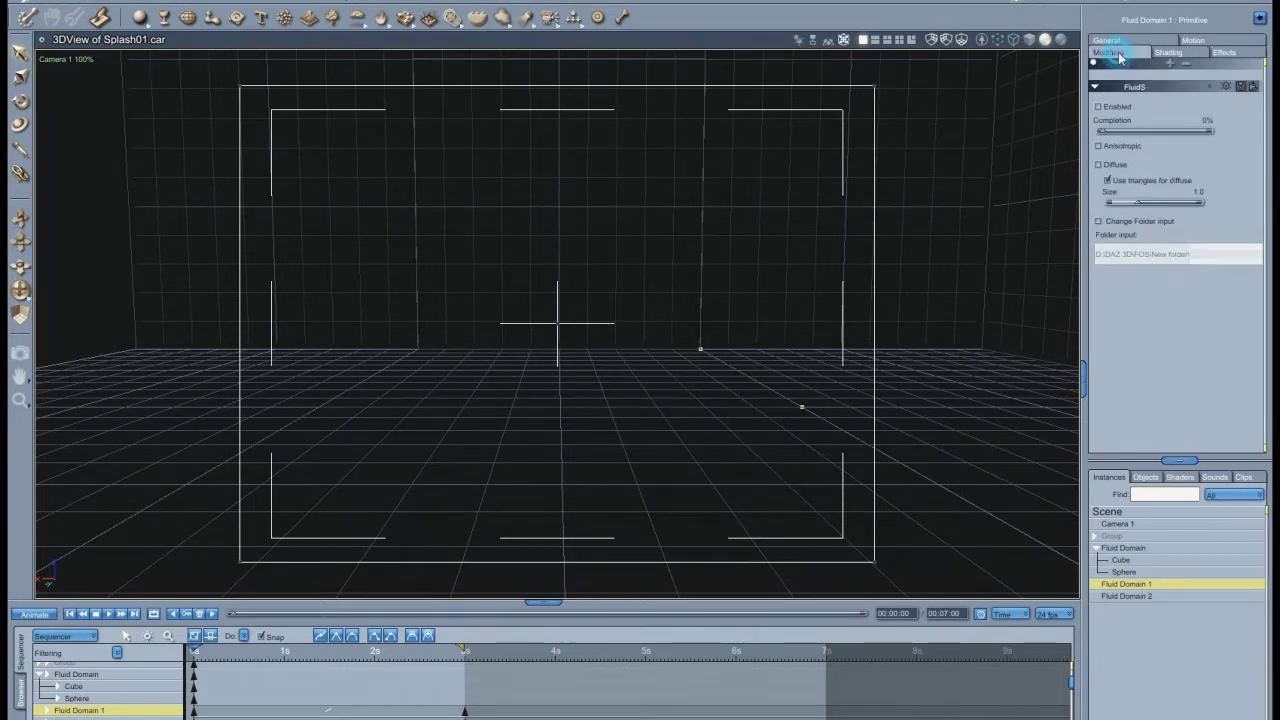
left_click(1098, 106)
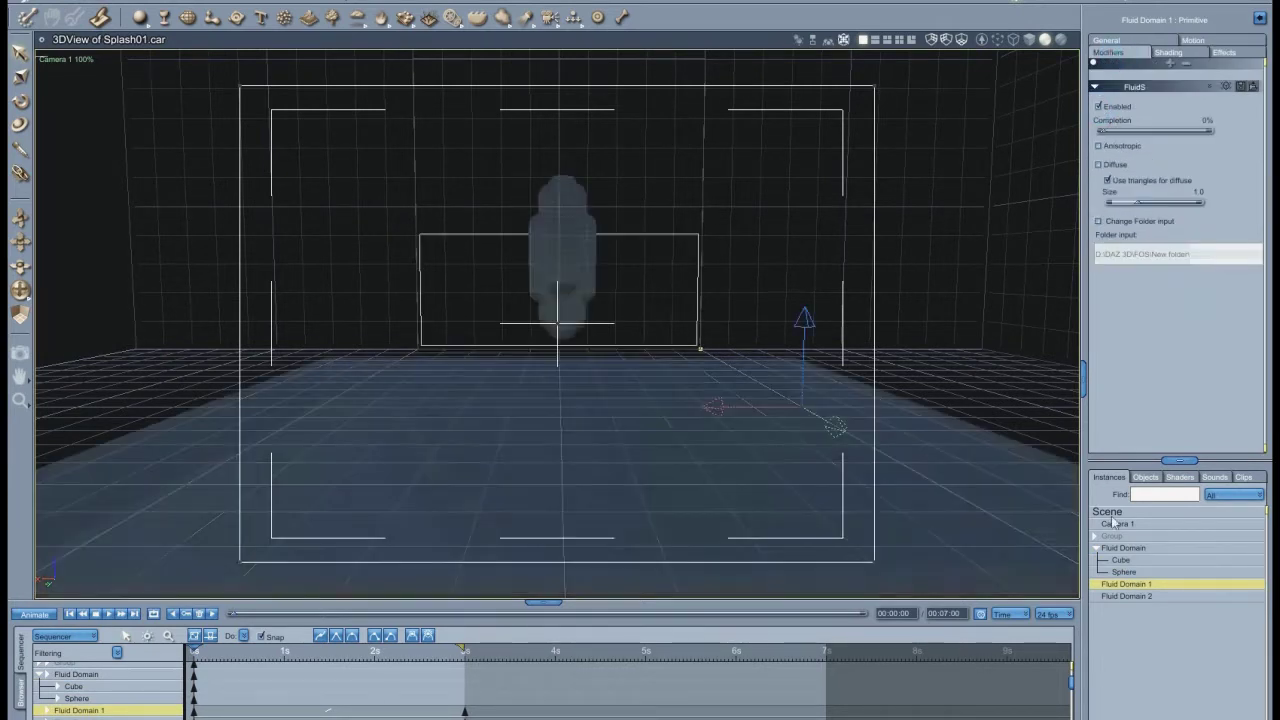
- Bring up Fluid Domain 2's FluidS modifier, preview the splash animation and return to the first frame
left_click(1122, 598)
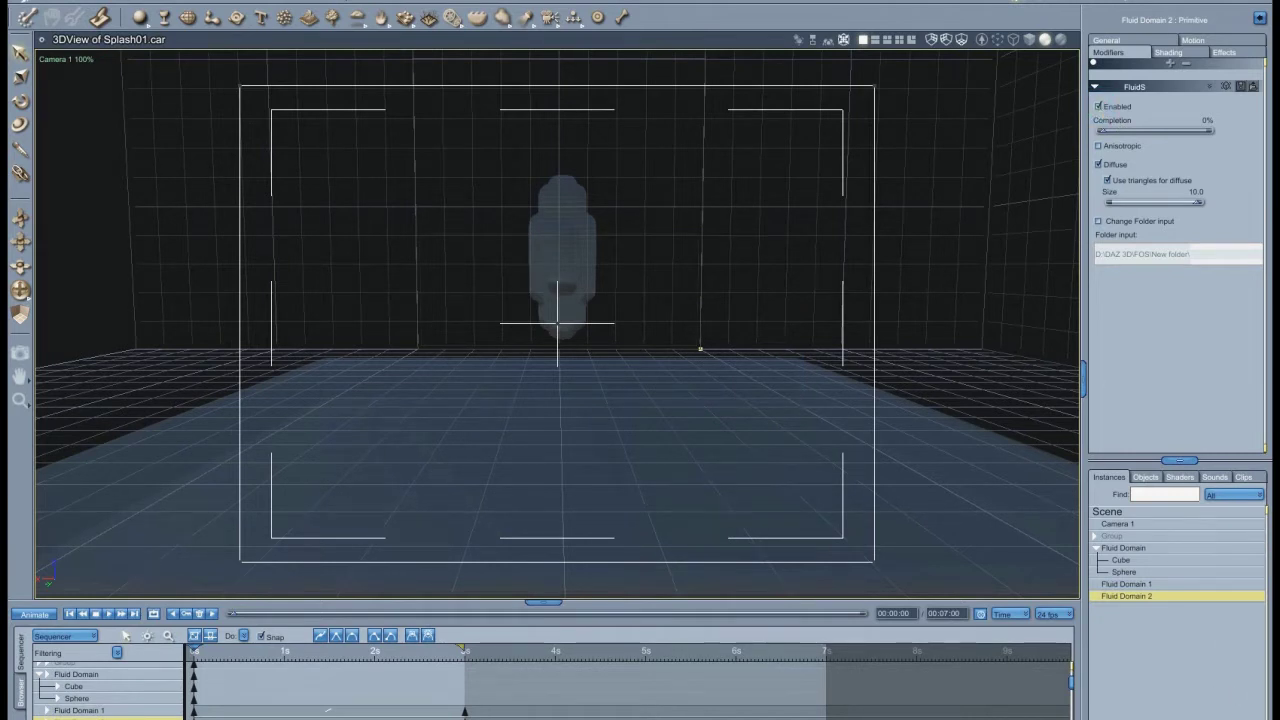
left_click(109, 614)
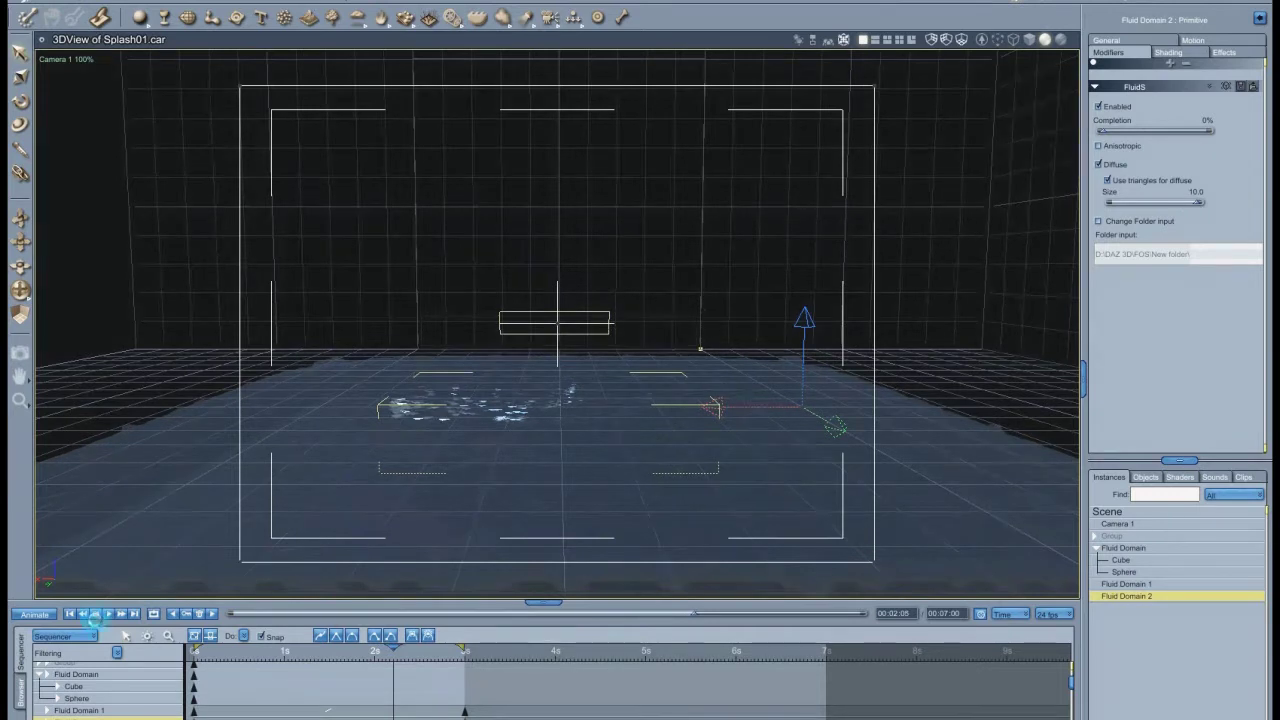
left_click(70, 613)
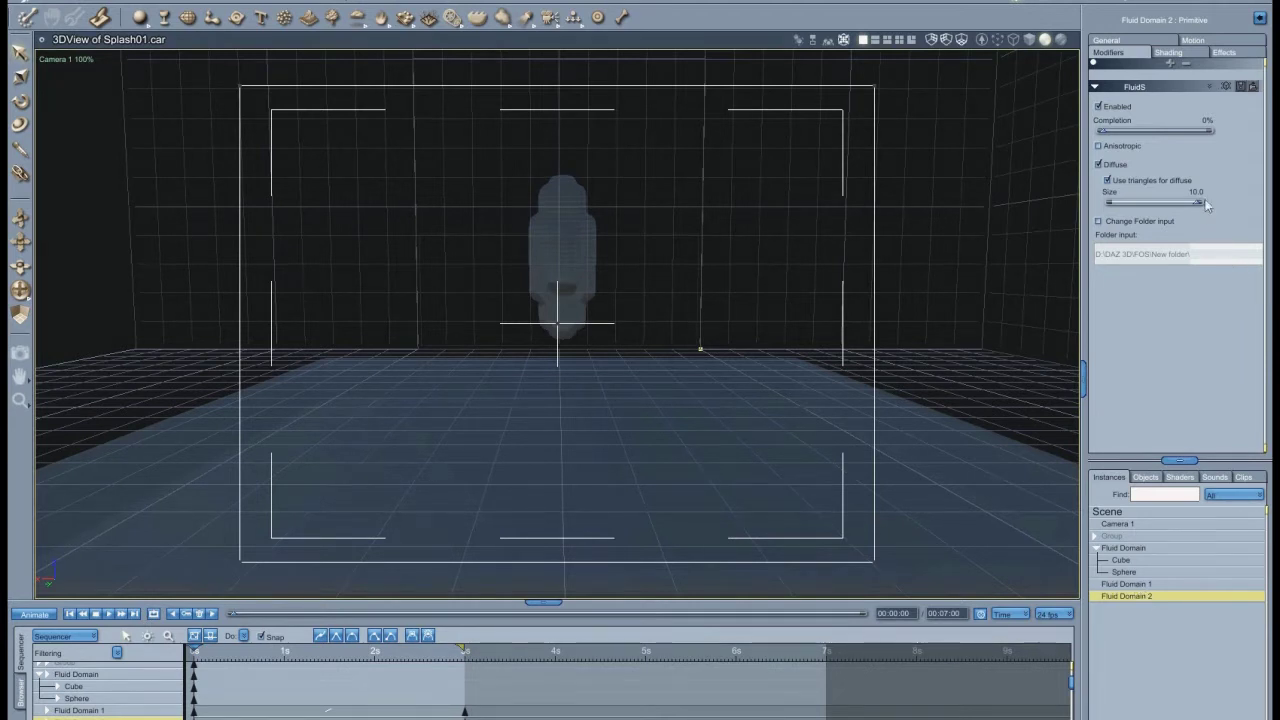
- Try a smaller diffuse size on Fluid Domain 2, compare it with Fluid Domain 1's modifier, and scrub through the splash
left_click_drag(1197, 205, 1152, 214)
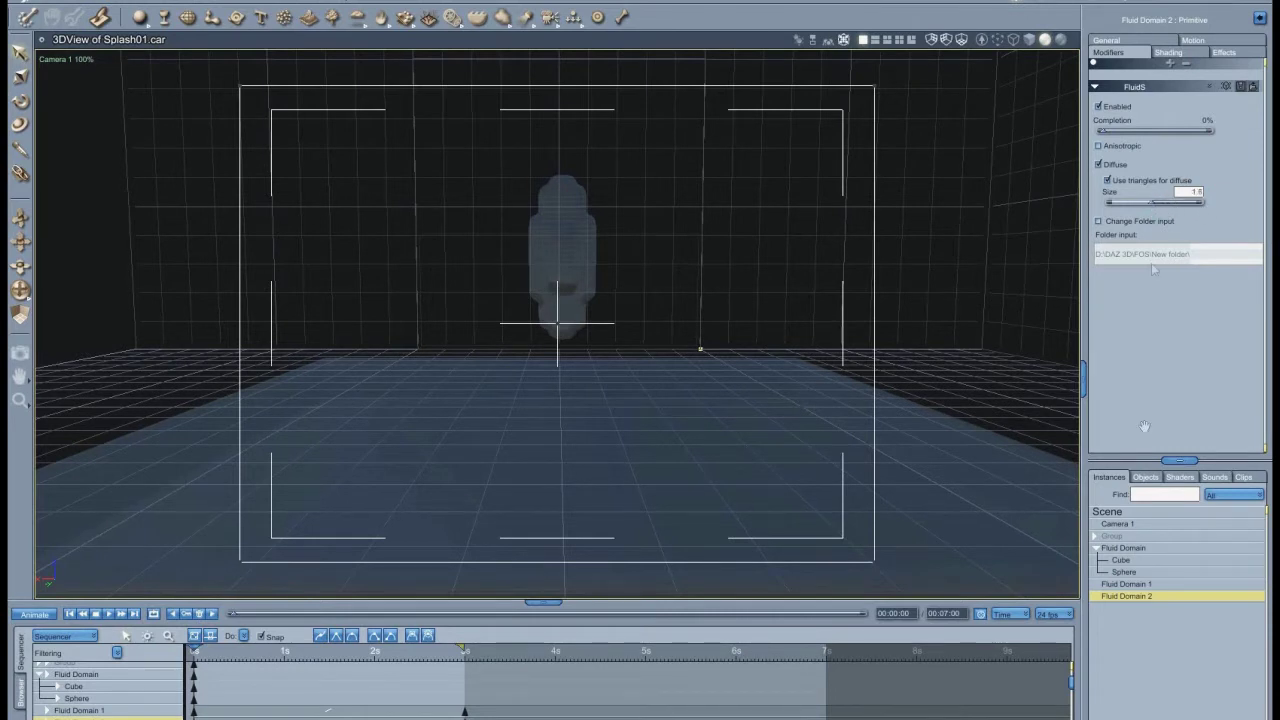
left_click(1140, 584)
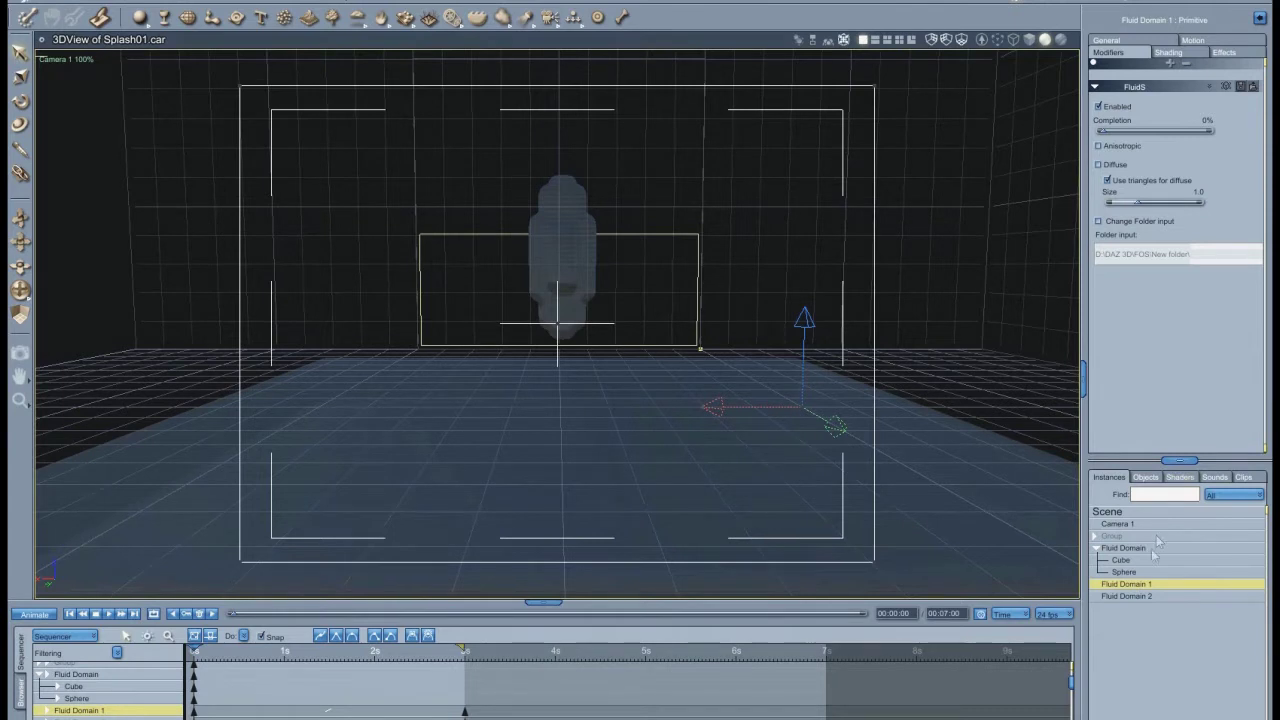
left_click(1140, 596)
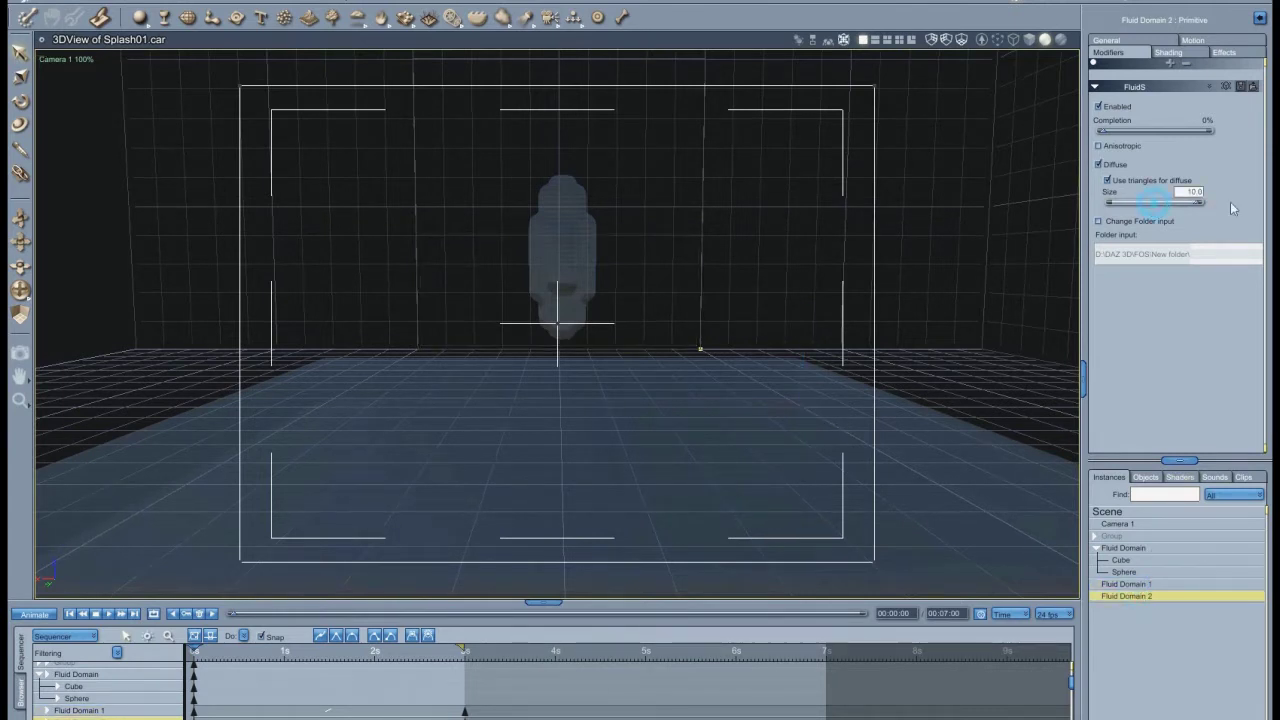
left_click_drag(313, 650, 393, 672)
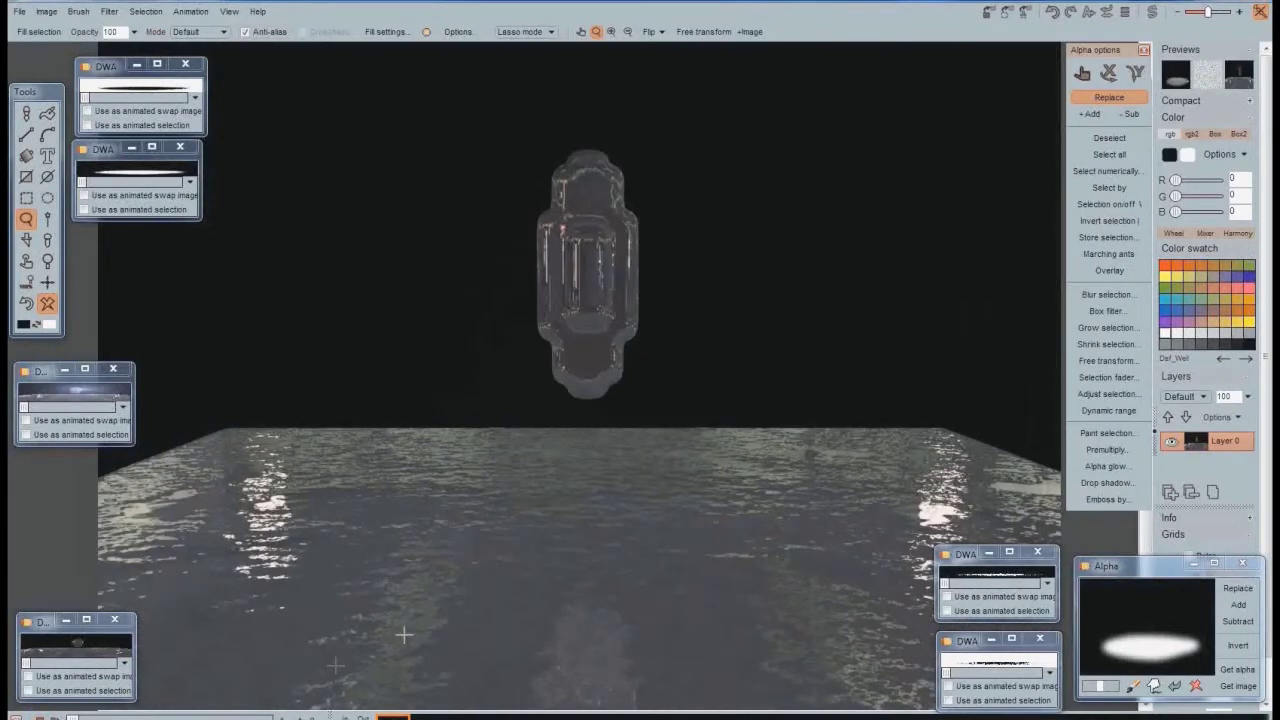
- In Project Dogwaffle, preview the stored black-on-white mask animation followed by the white-on-black one by restoring each to the canvas
left_click(159, 89)
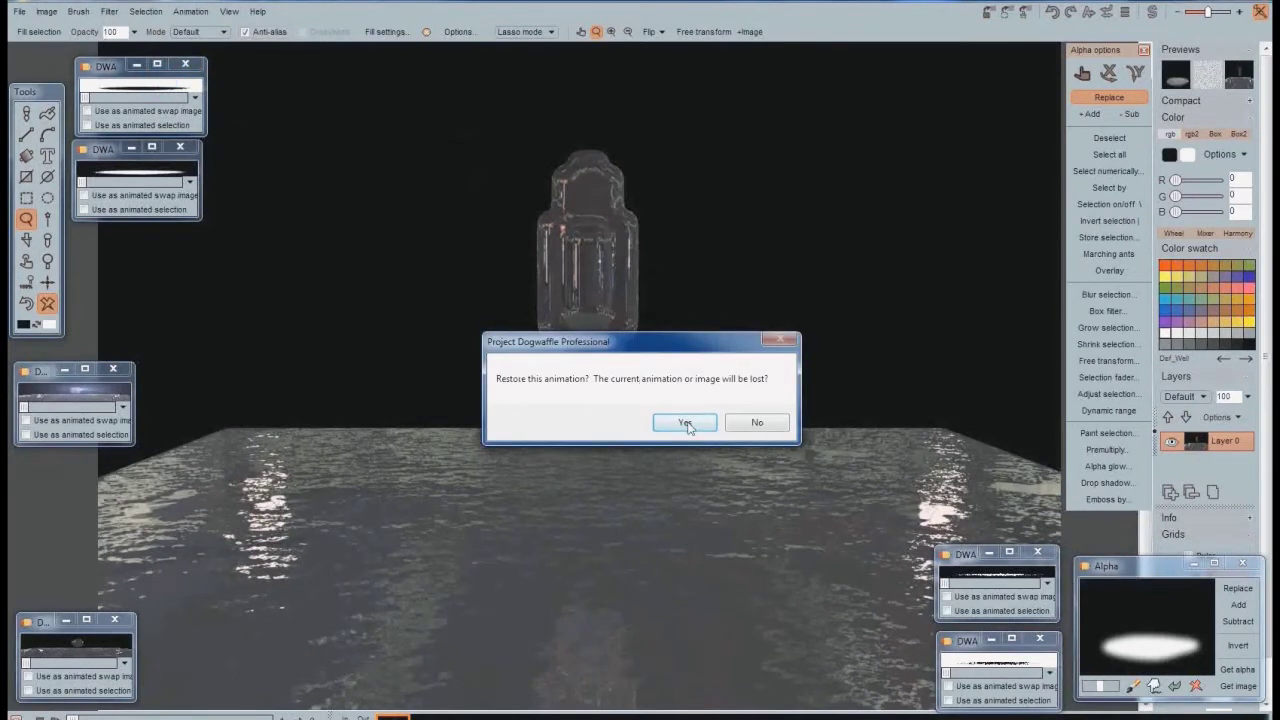
left_click(686, 423)
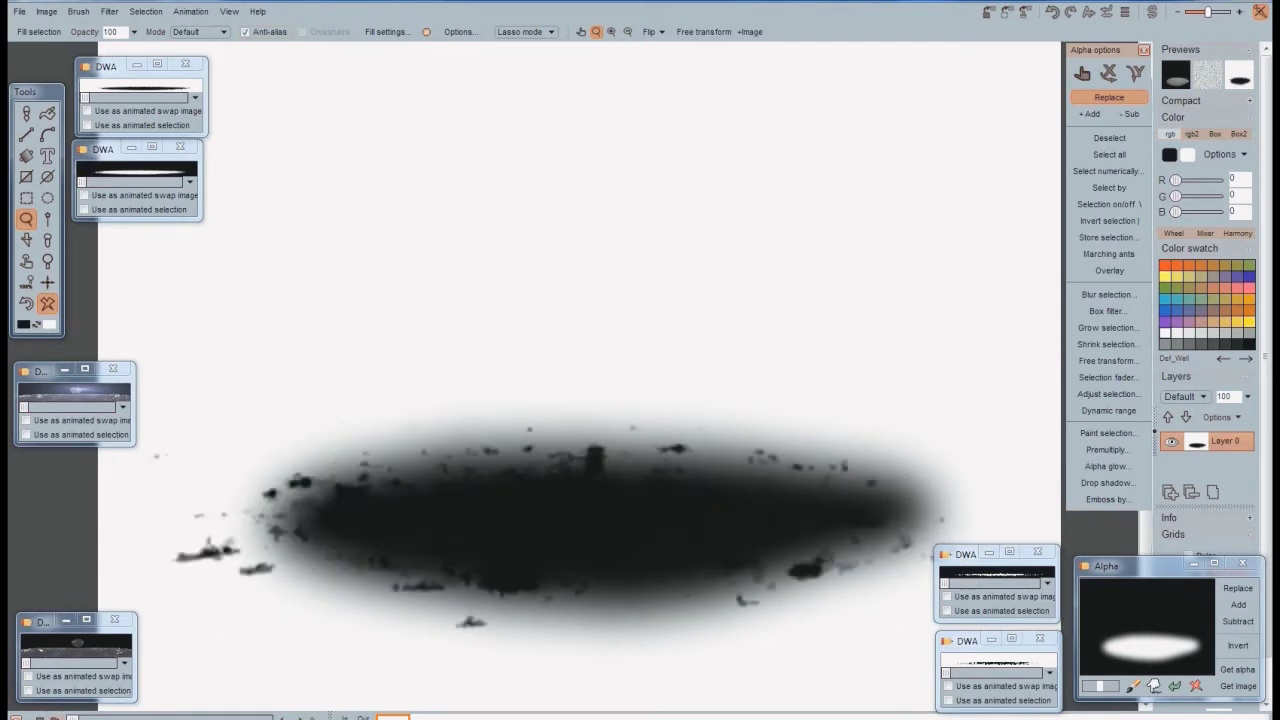
left_click(174, 177)
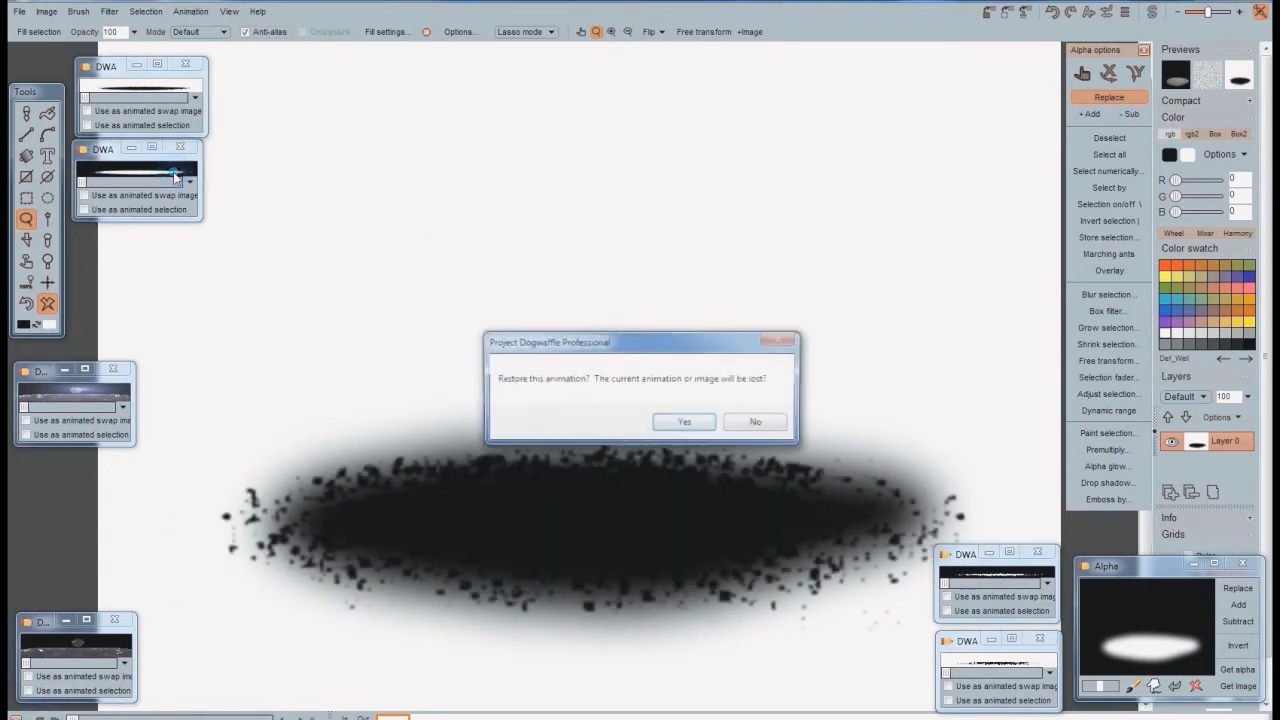
left_click(686, 423)
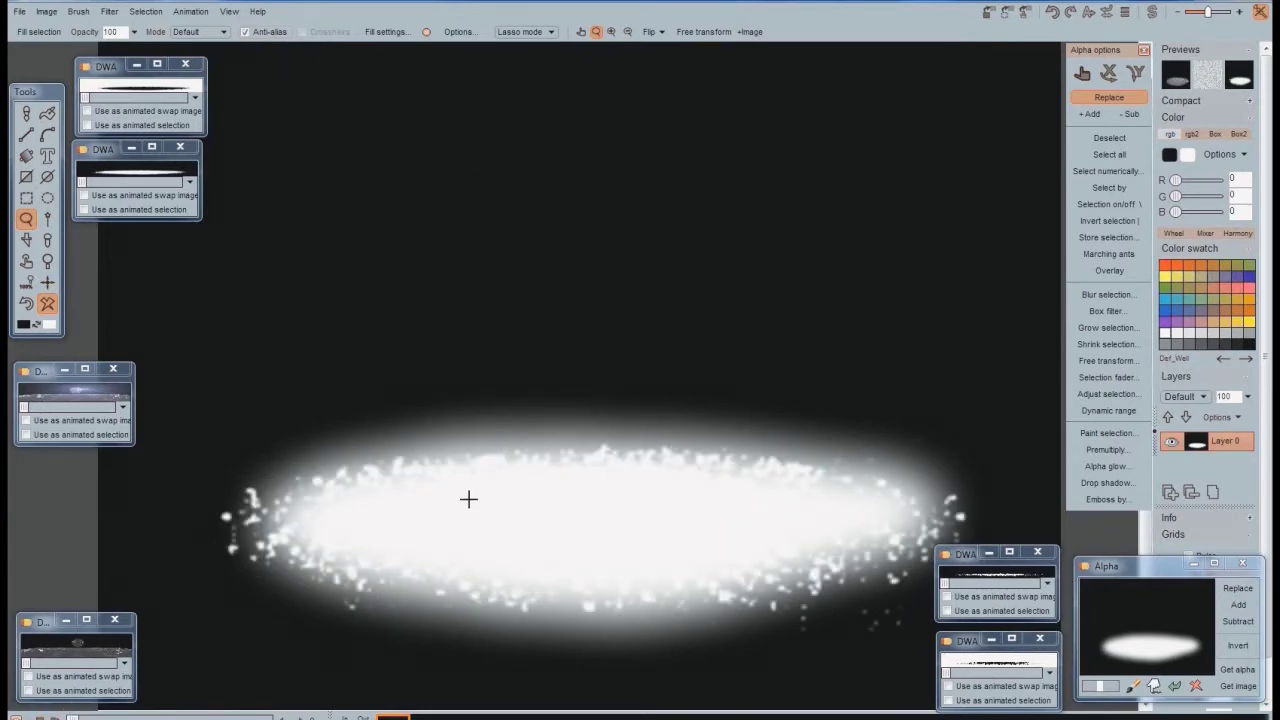
- Restore the stored water splash render animation to the canvas
left_click(43, 624)
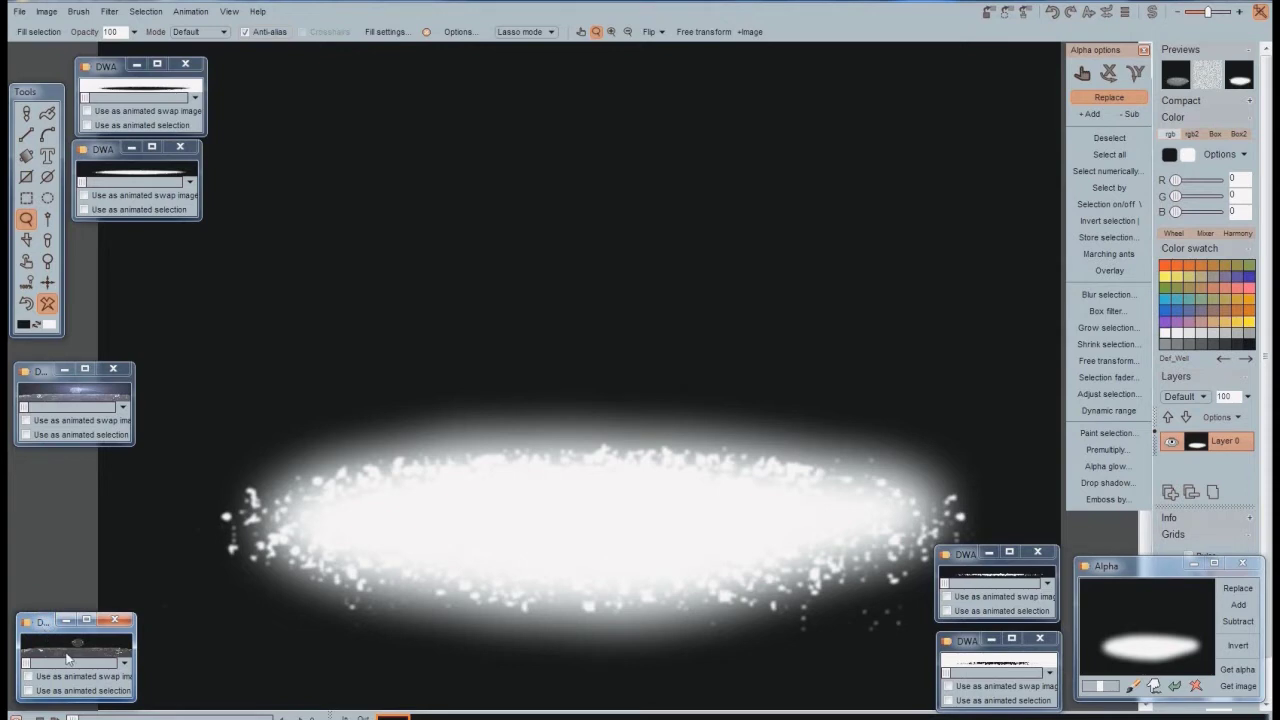
left_click(66, 651)
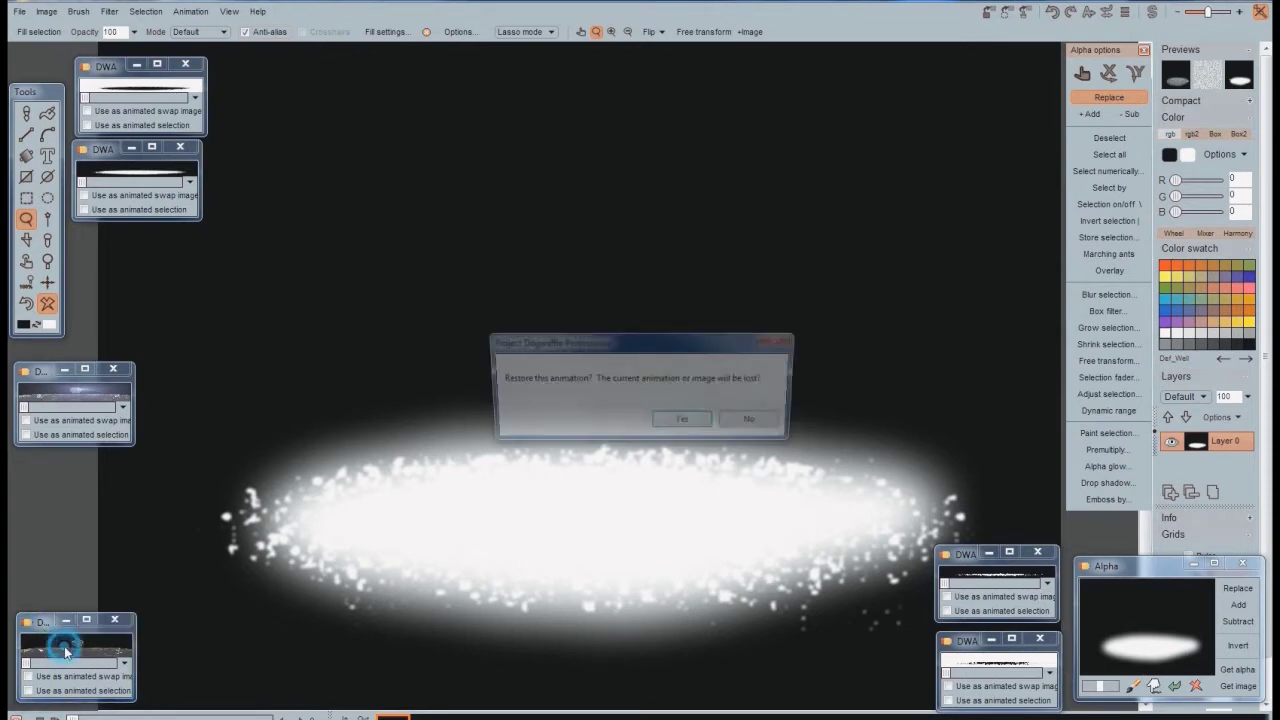
left_click(685, 423)
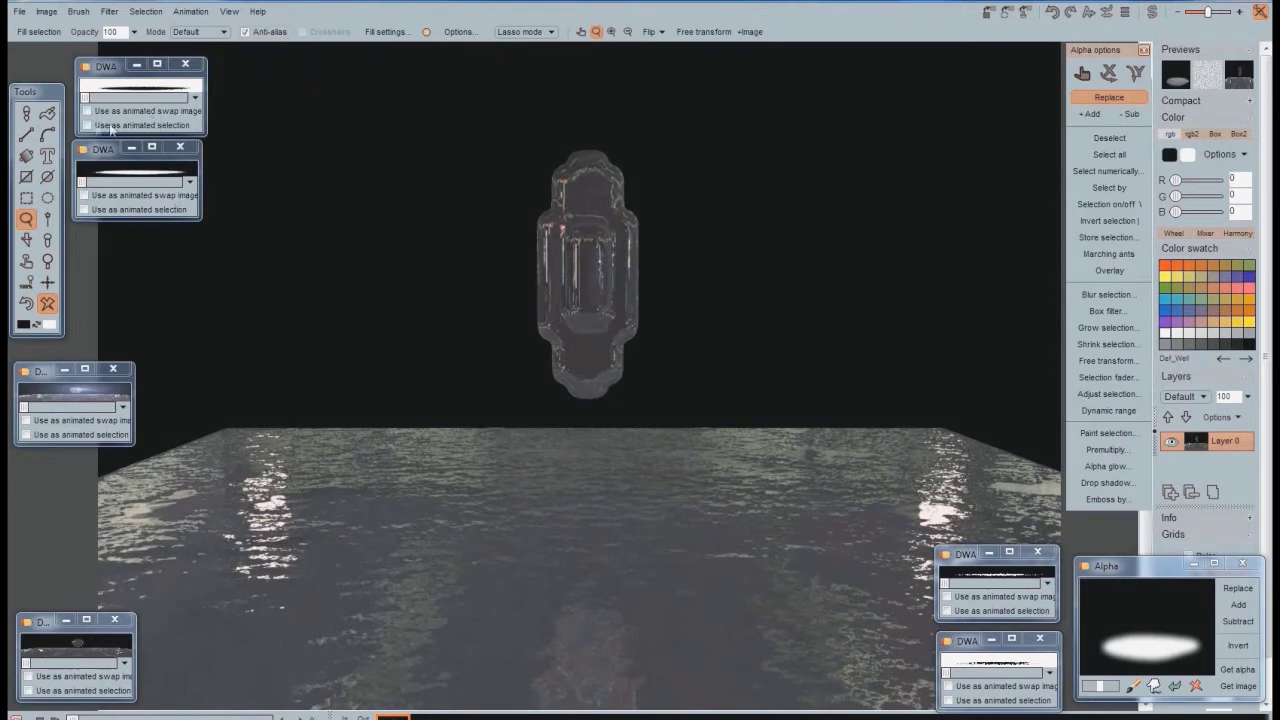
- Use the black-on-white mask as the animated selection and fill the selection with black on every frame
left_click(87, 126)
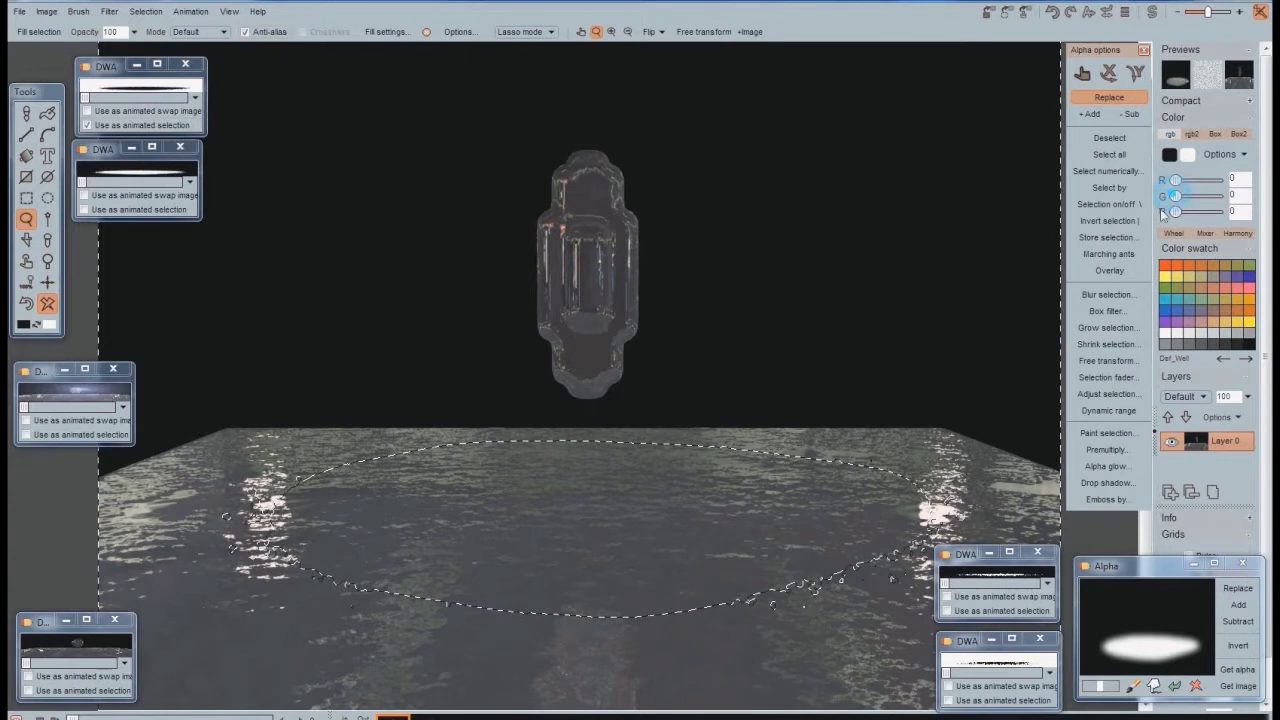
left_click(186, 12)
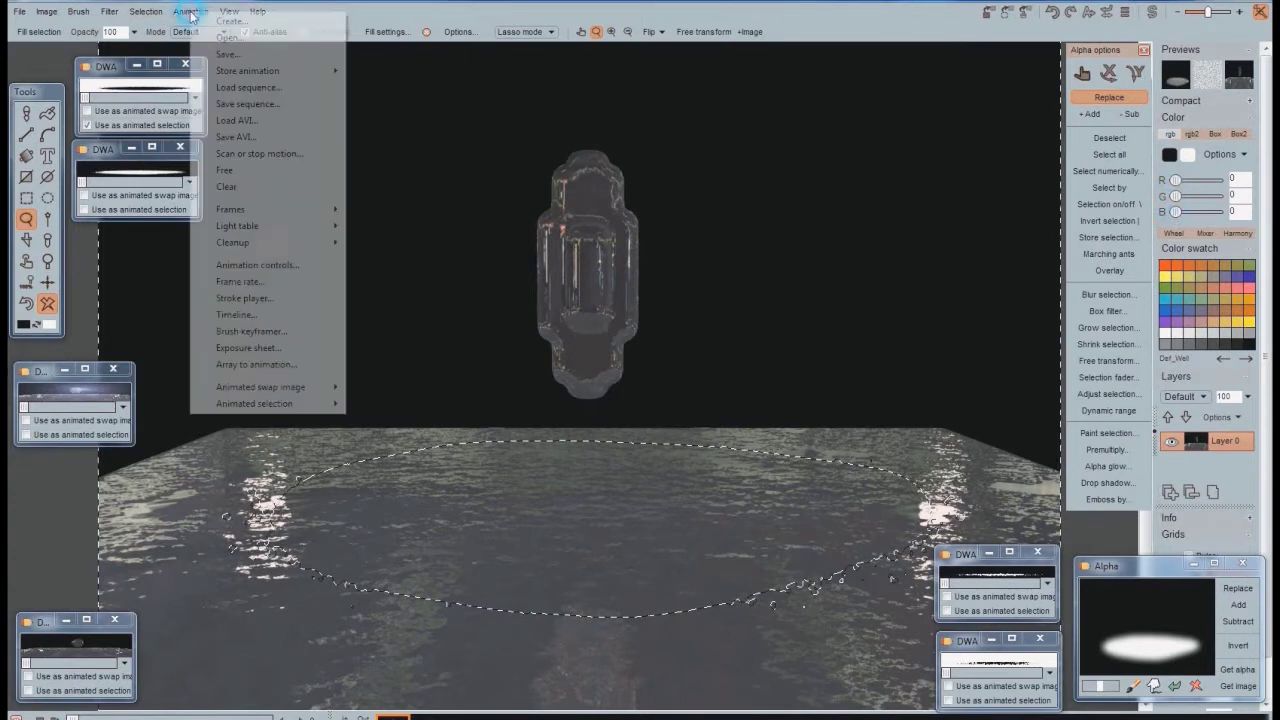
mouse_move(112, 13)
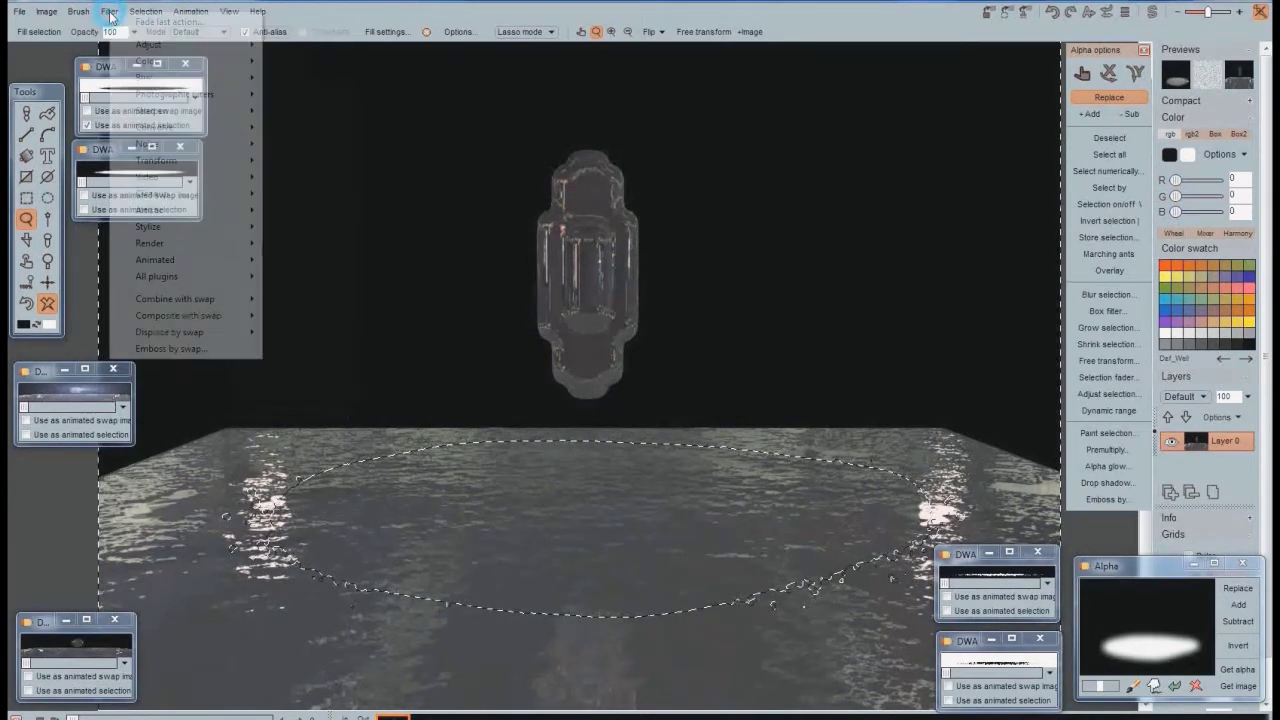
mouse_move(198, 285)
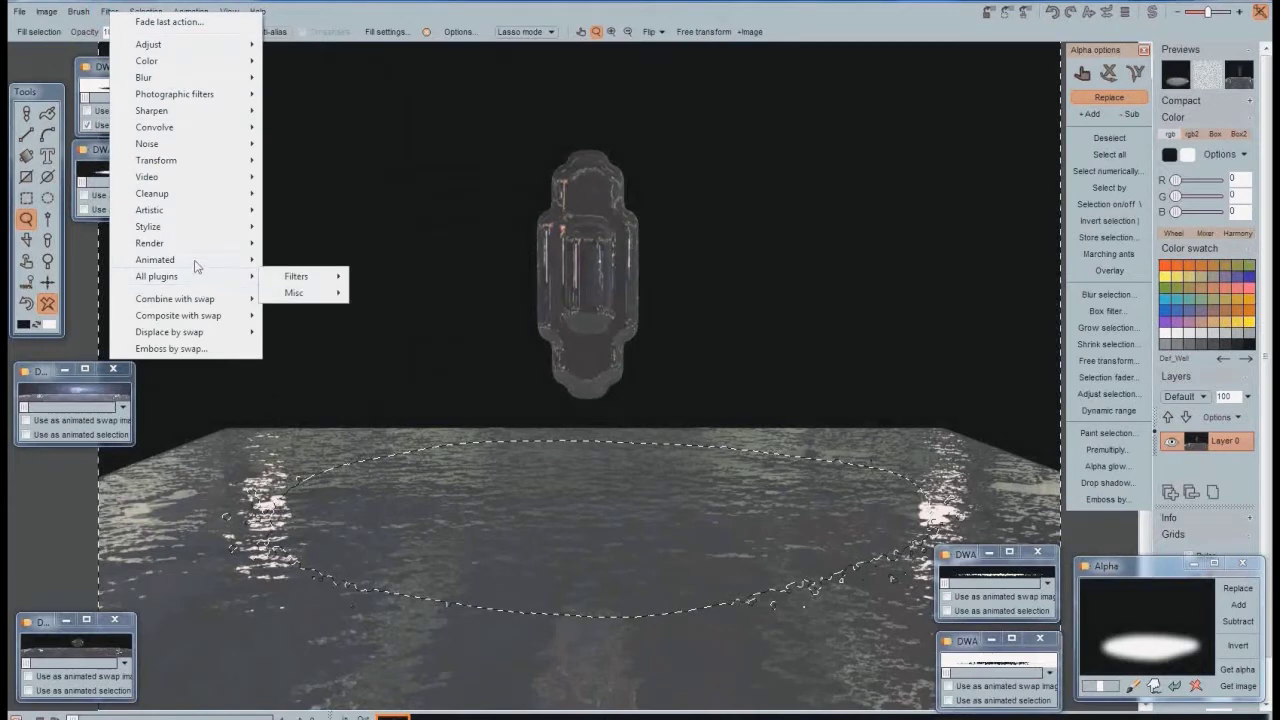
mouse_move(197, 262)
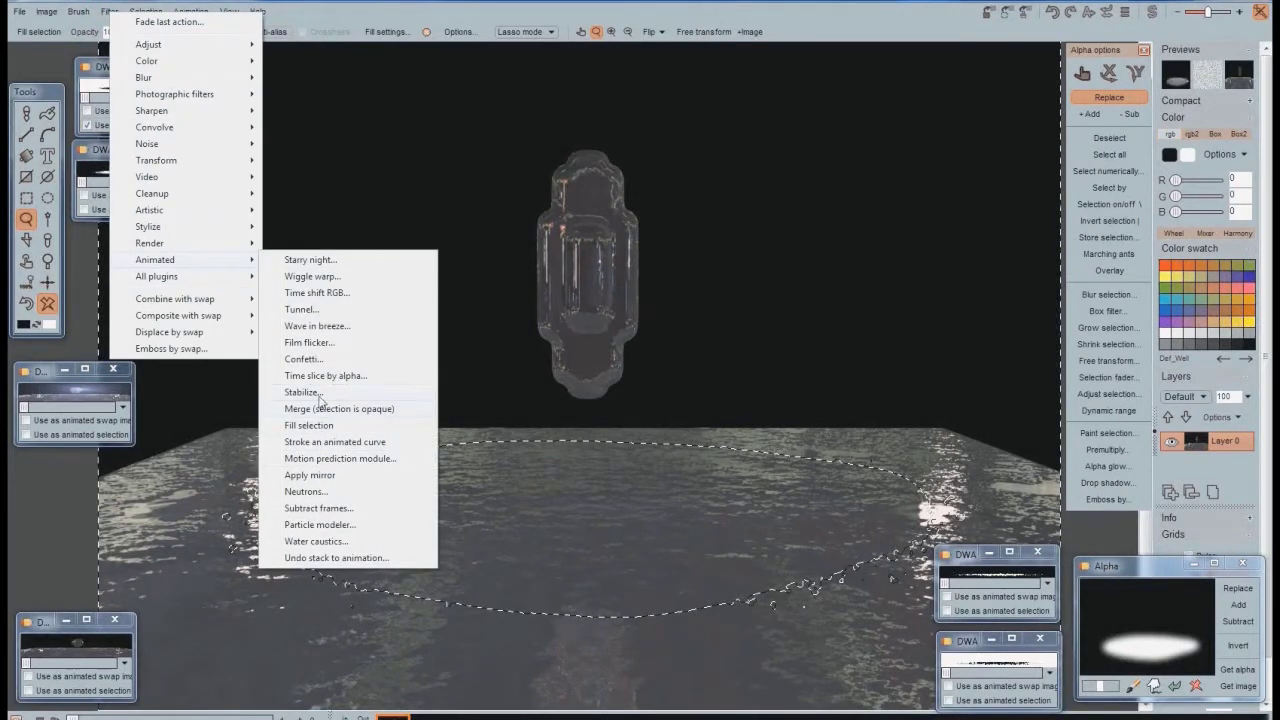
left_click(316, 428)
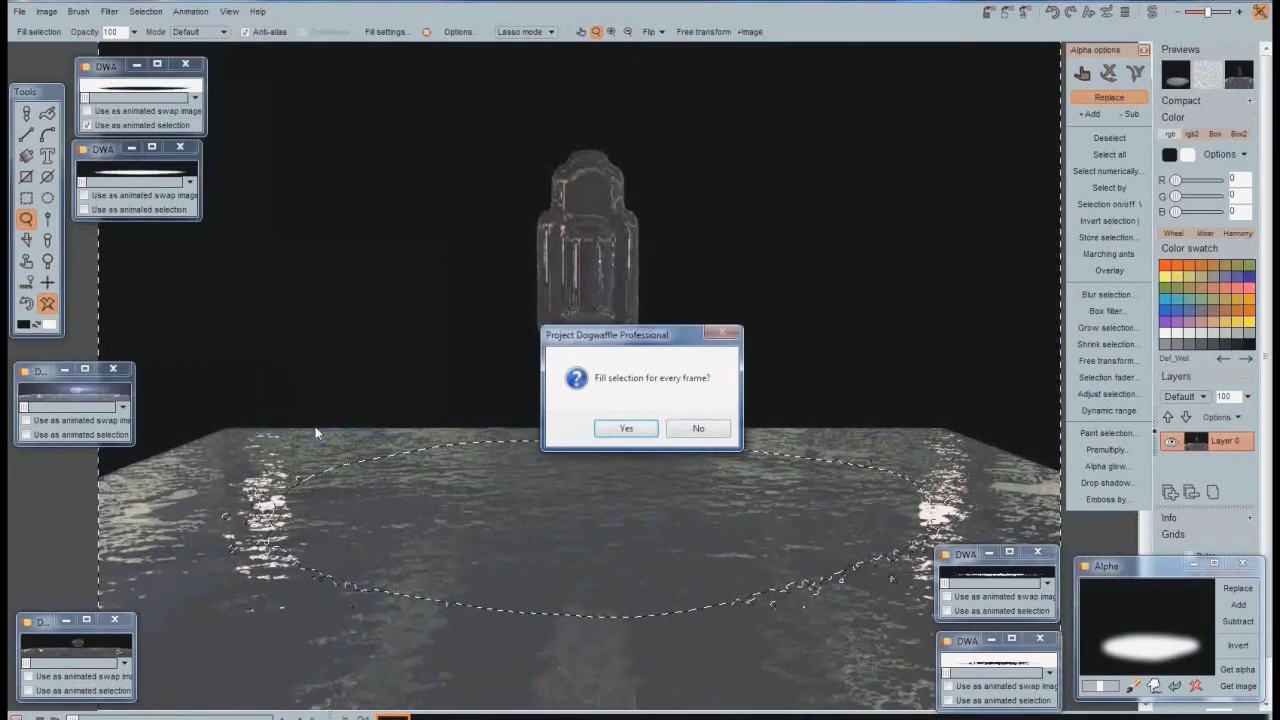
left_click(625, 429)
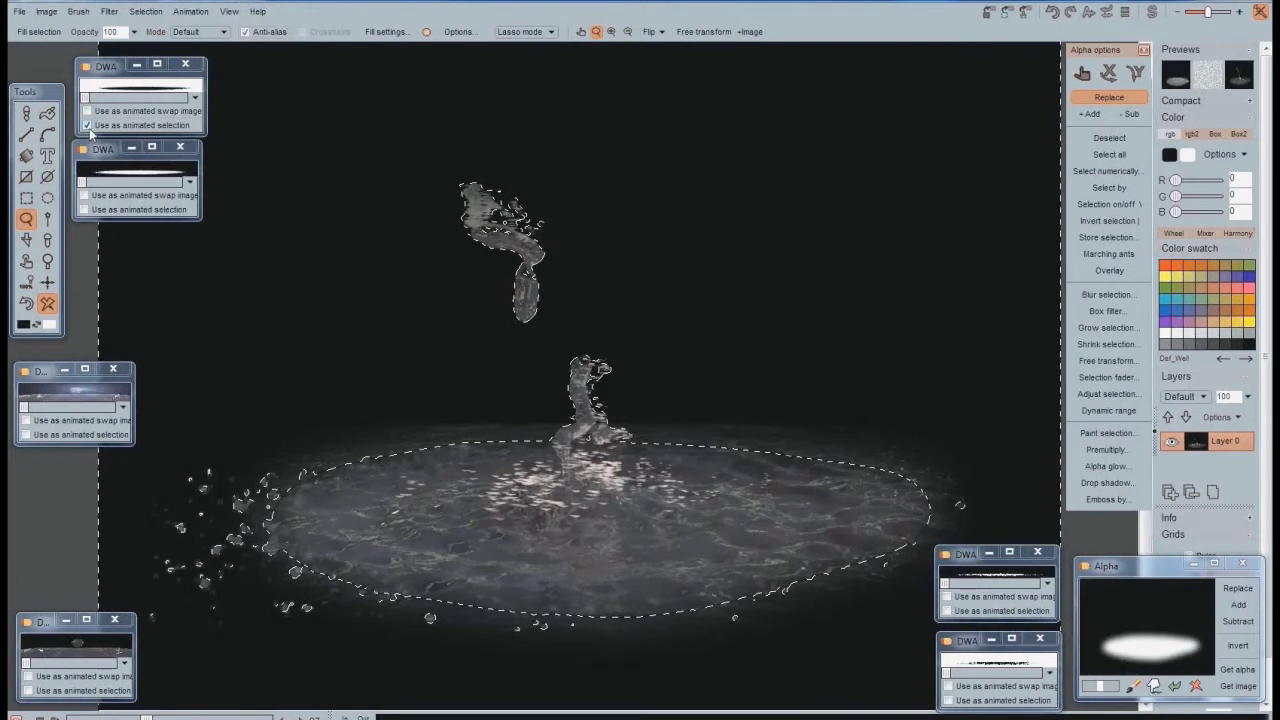
- Clear the current animated selection and use the white-on-black mask as the animated selection instead
left_click(88, 125)
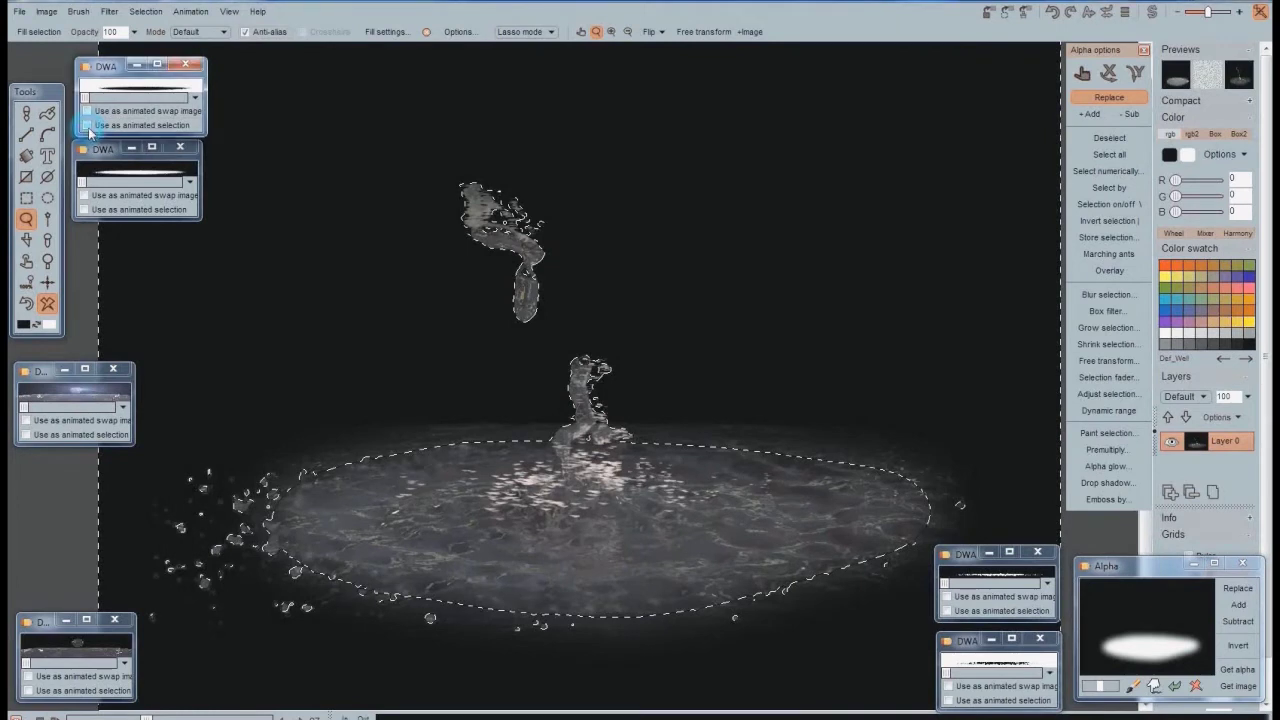
left_click(1109, 138)
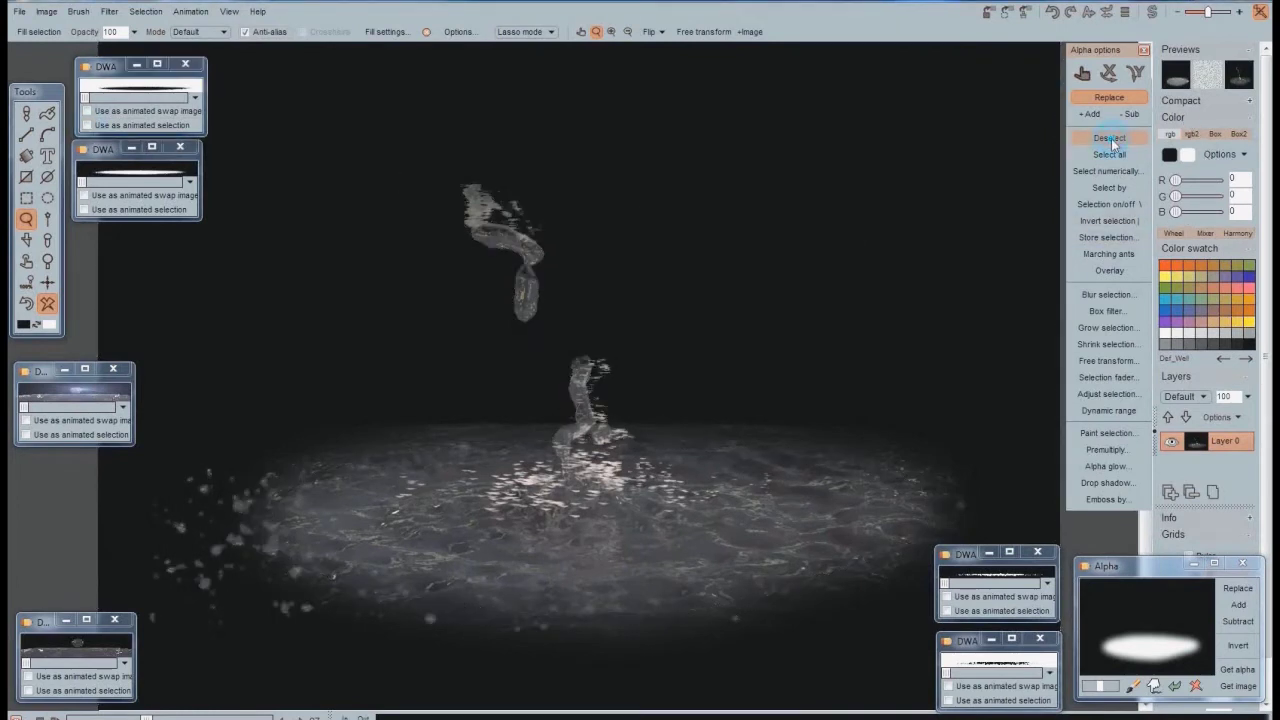
left_click(85, 210)
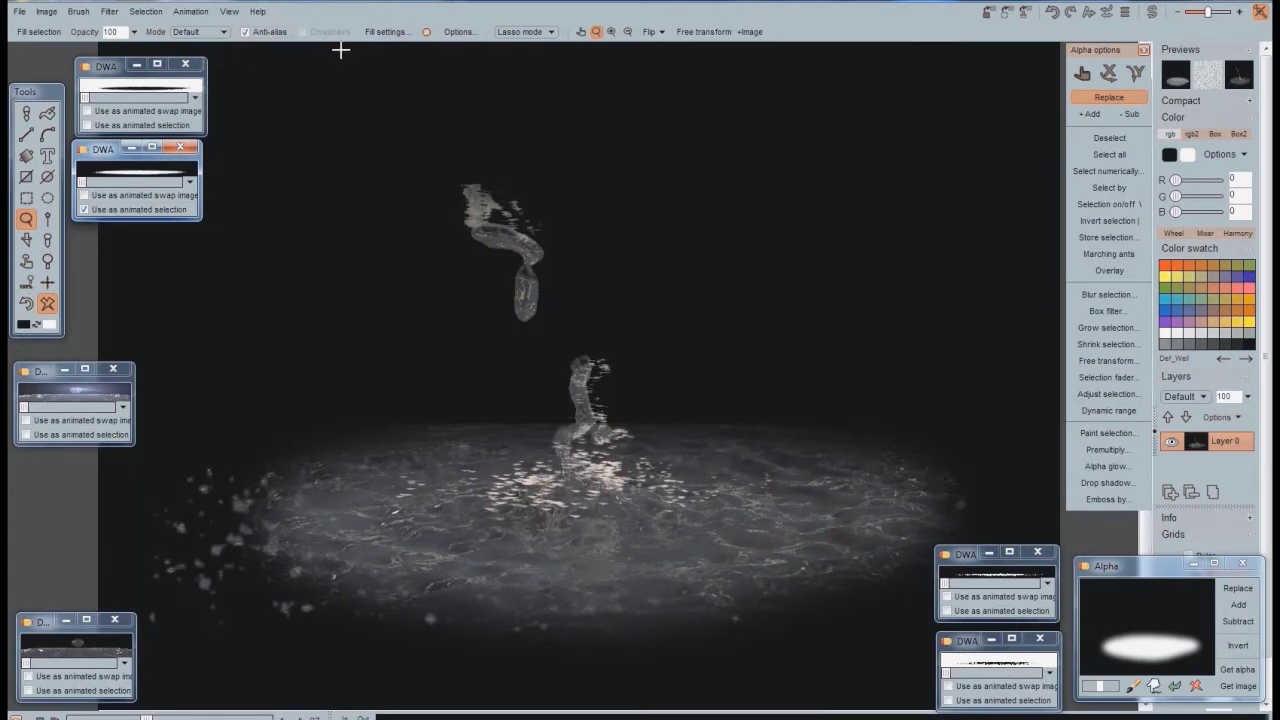
- Store the masked splash animation, then shrink its preview window and place it below the original splash render's window
left_click(191, 12)
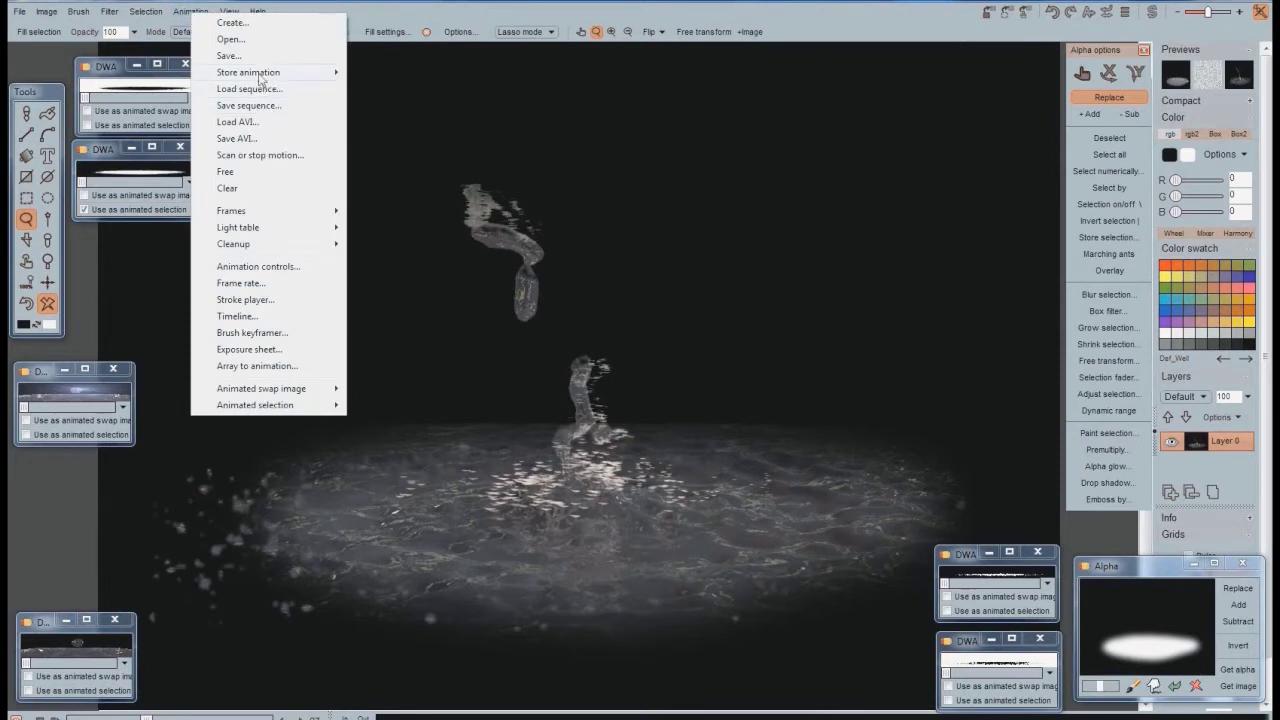
mouse_move(259, 76)
left_click(387, 90)
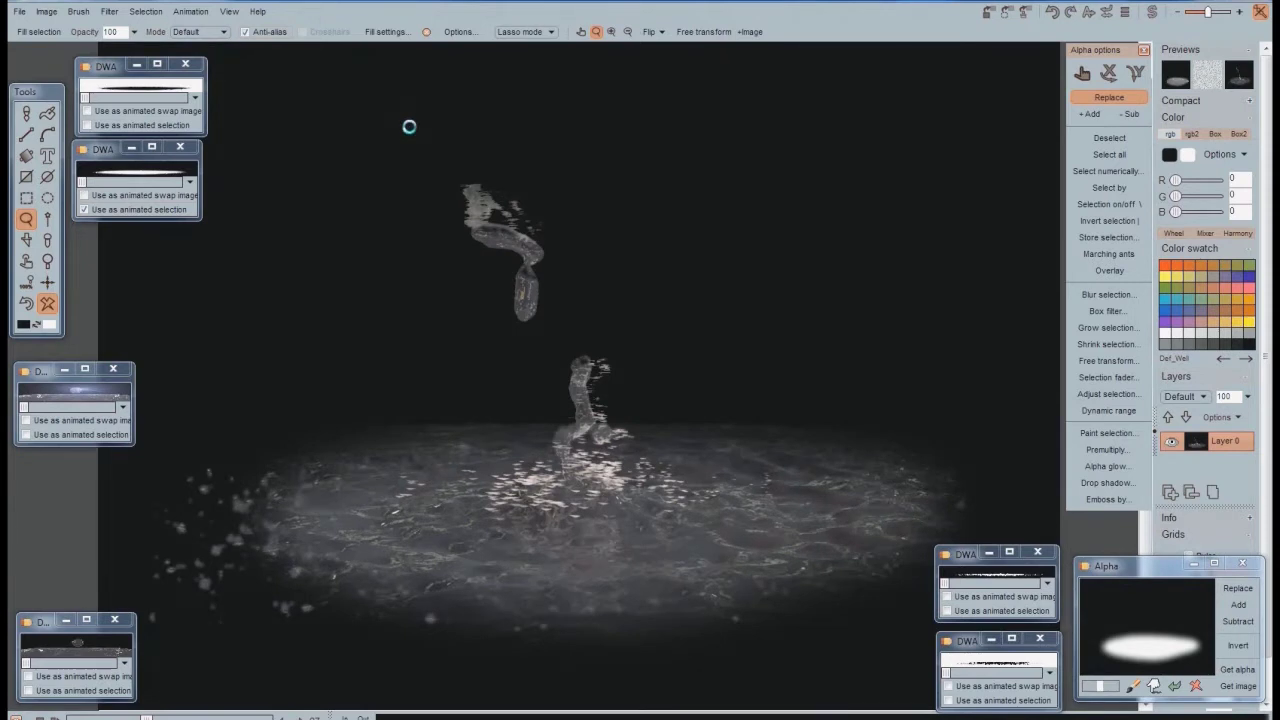
left_click_drag(86, 80, 90, 462)
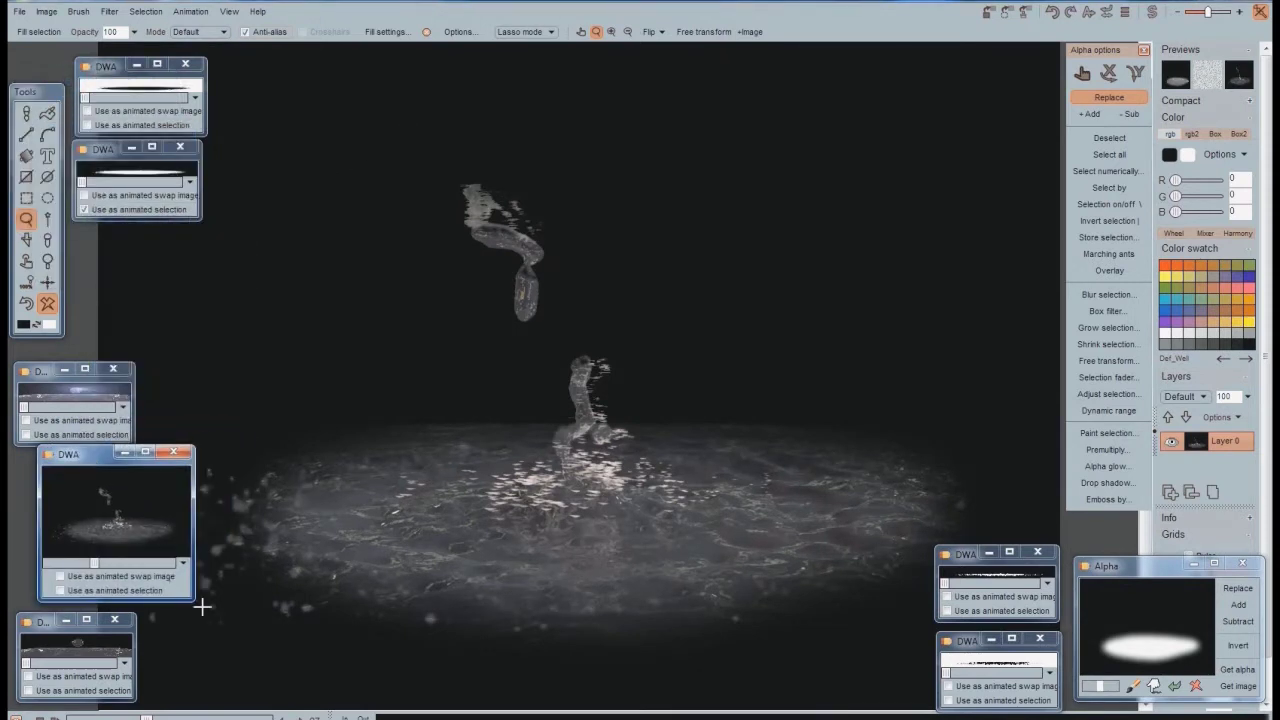
left_click_drag(195, 601, 185, 528)
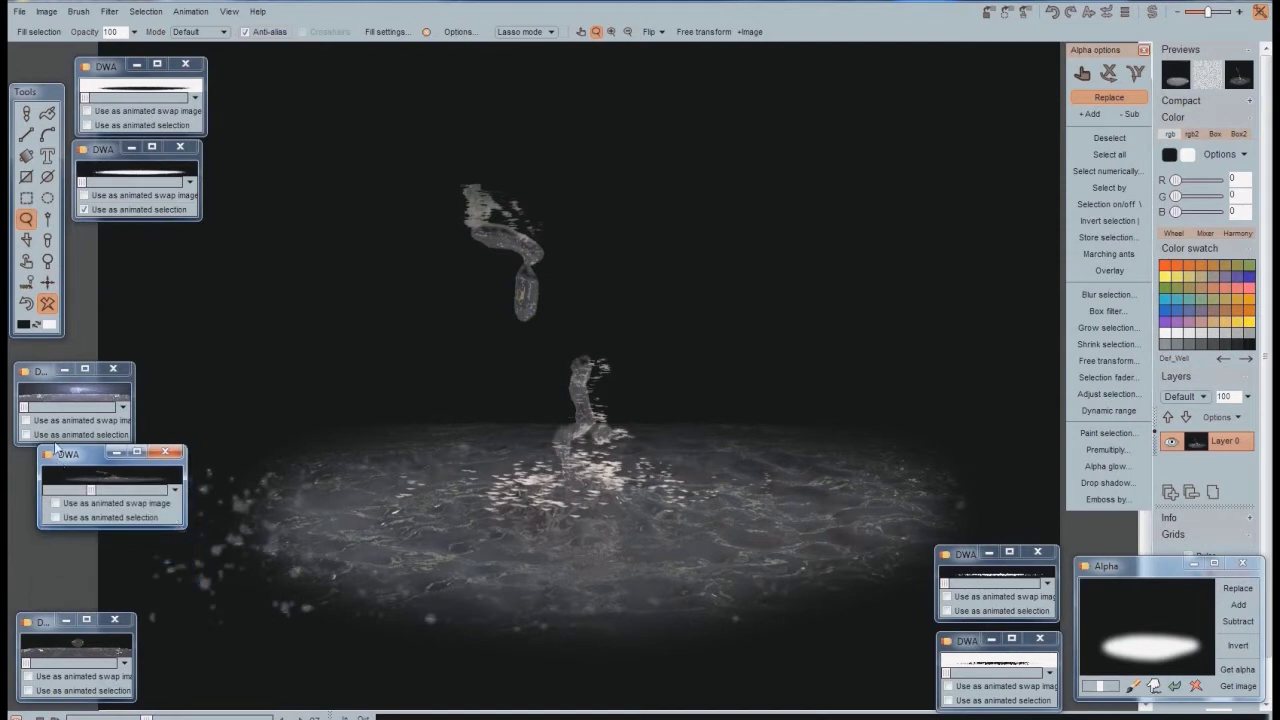
left_click_drag(91, 462, 69, 507)
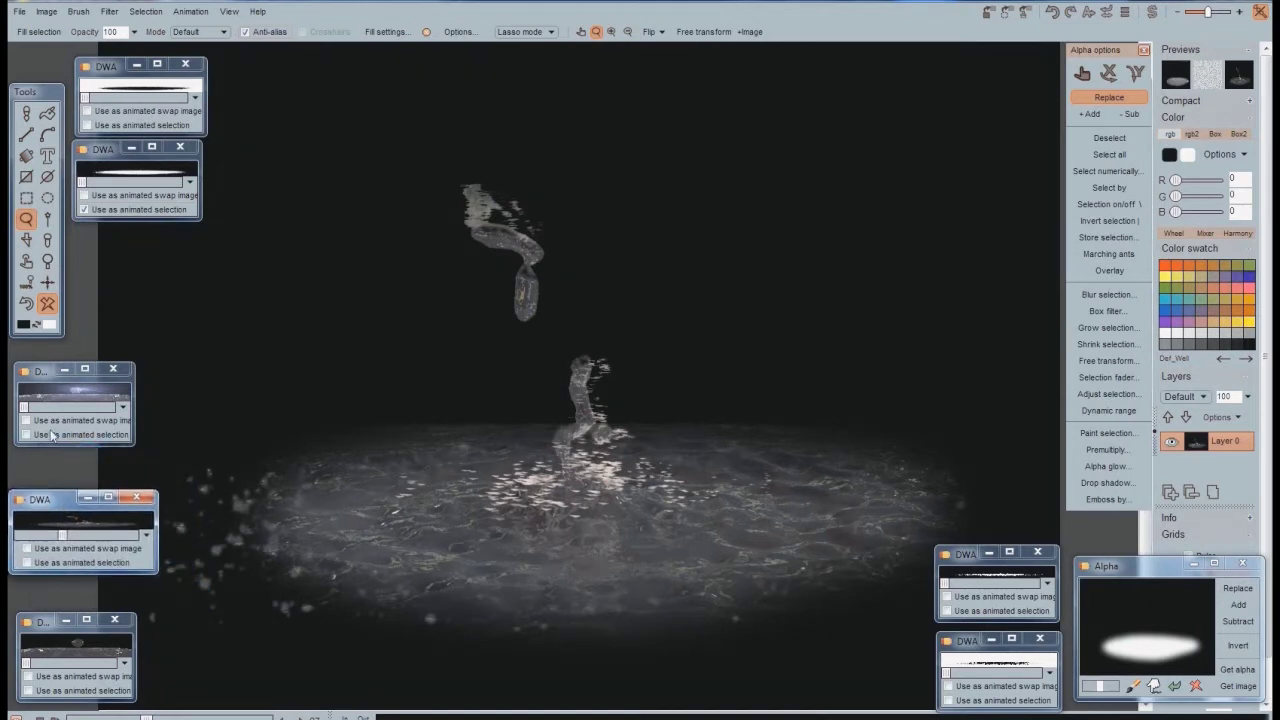
- Preview the original splash render with the light flare on the canvas, with the animated selection switched off and cleared
left_click(67, 395)
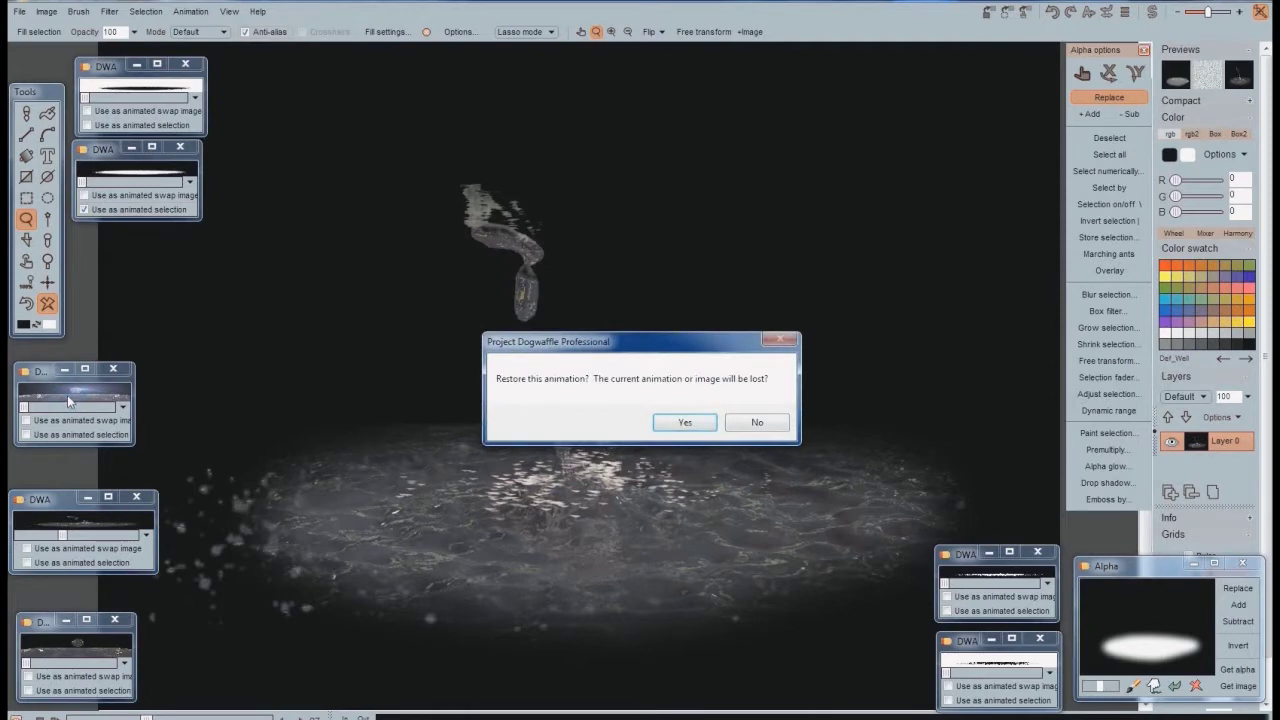
left_click(693, 423)
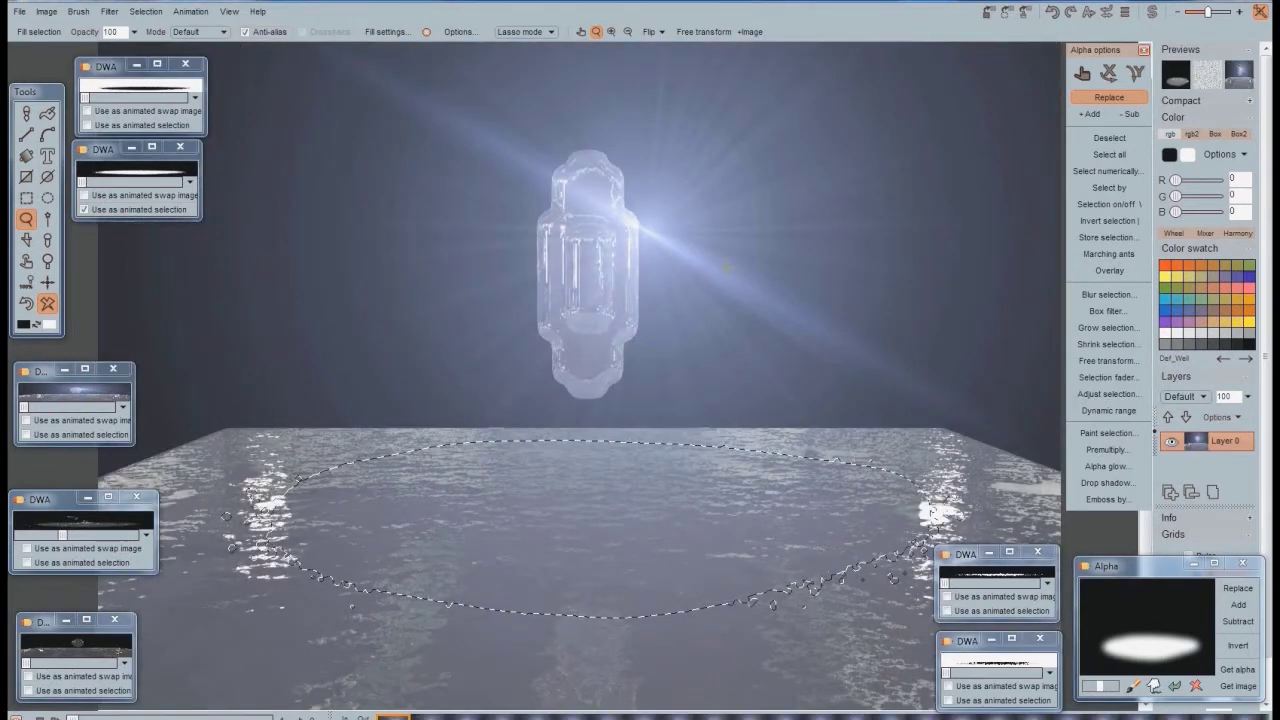
left_click(84, 210)
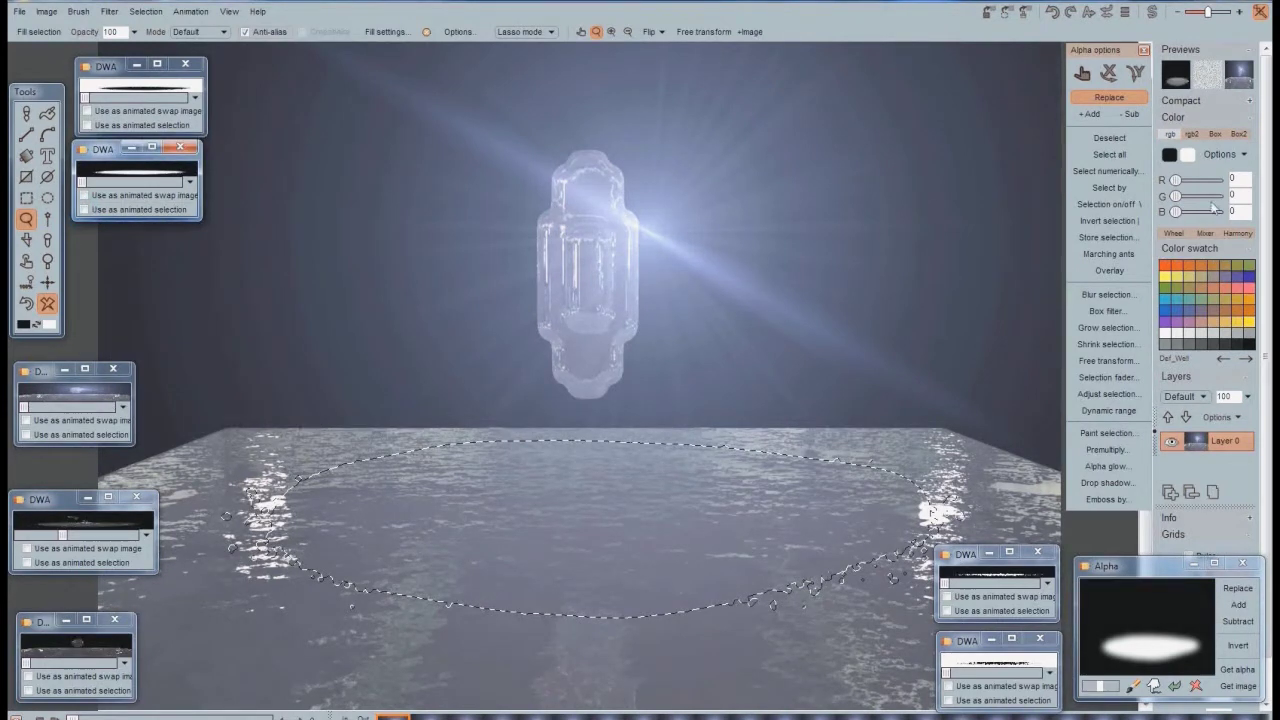
left_click(1109, 138)
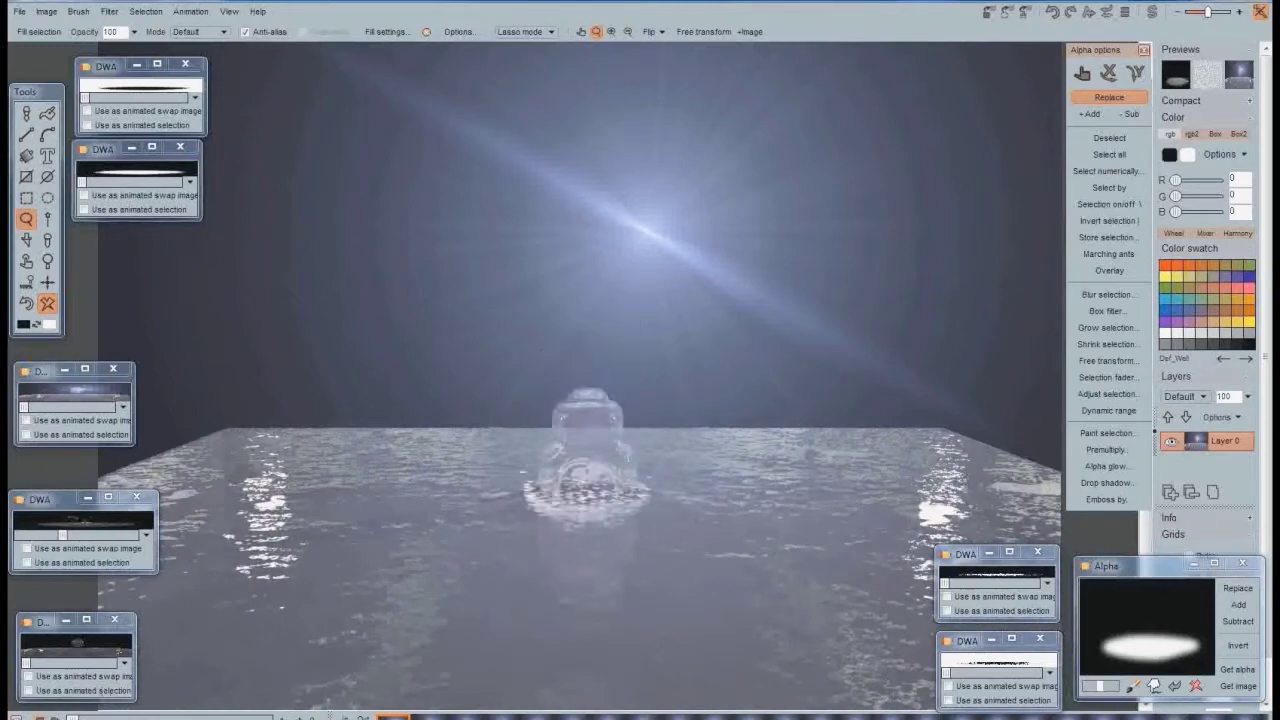
- Restore the masked splash animation, with the white-on-black mask as its animated selection and the original render as its animated swap image
left_click(126, 522)
left_click(686, 420)
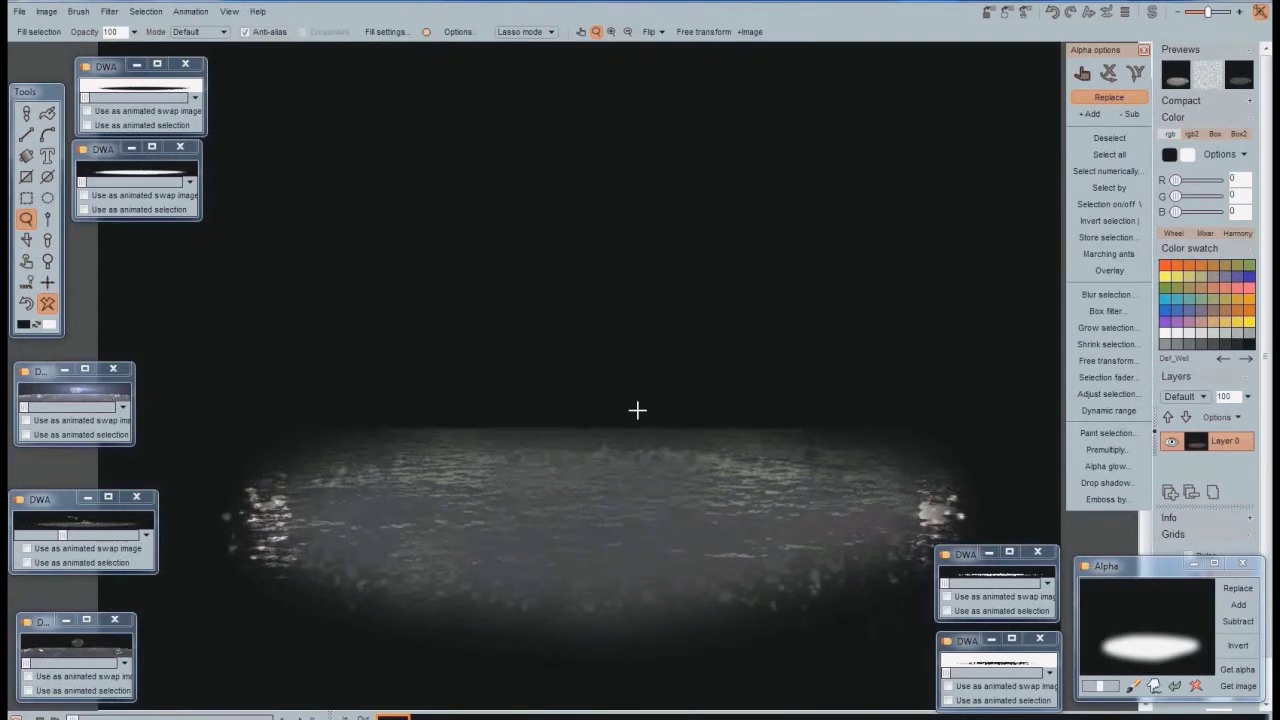
left_click(84, 210)
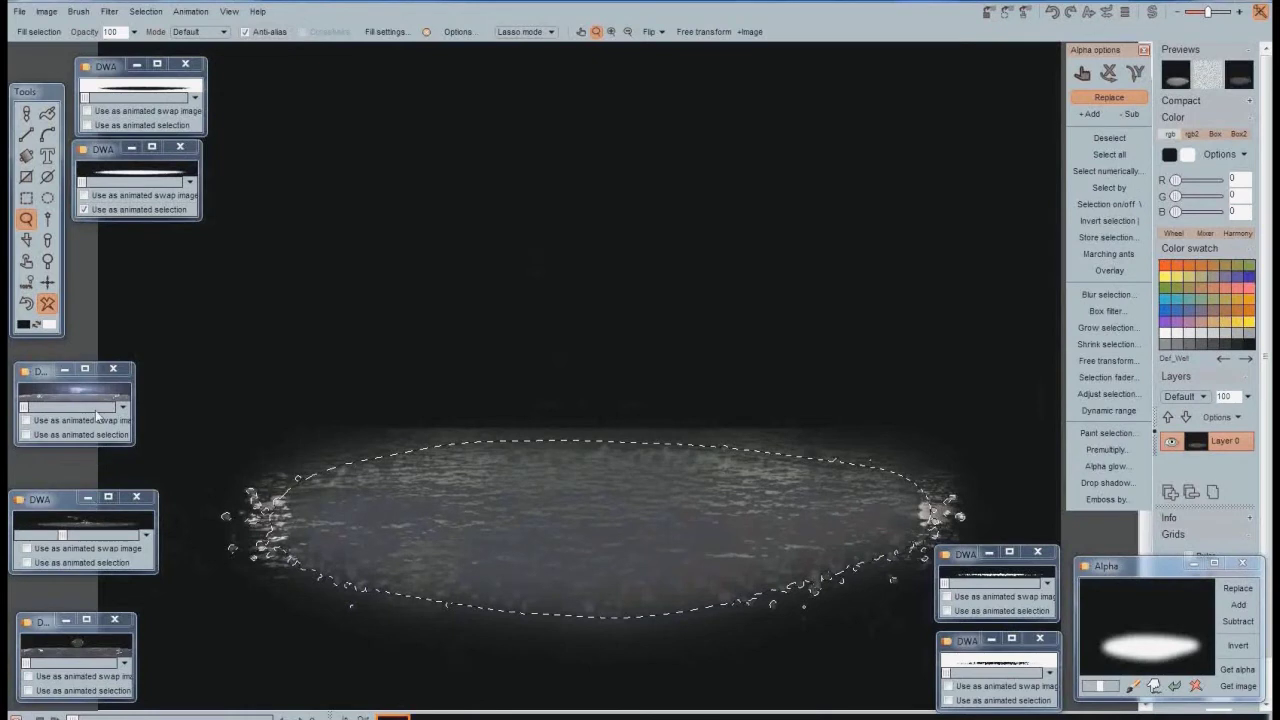
left_click(26, 422)
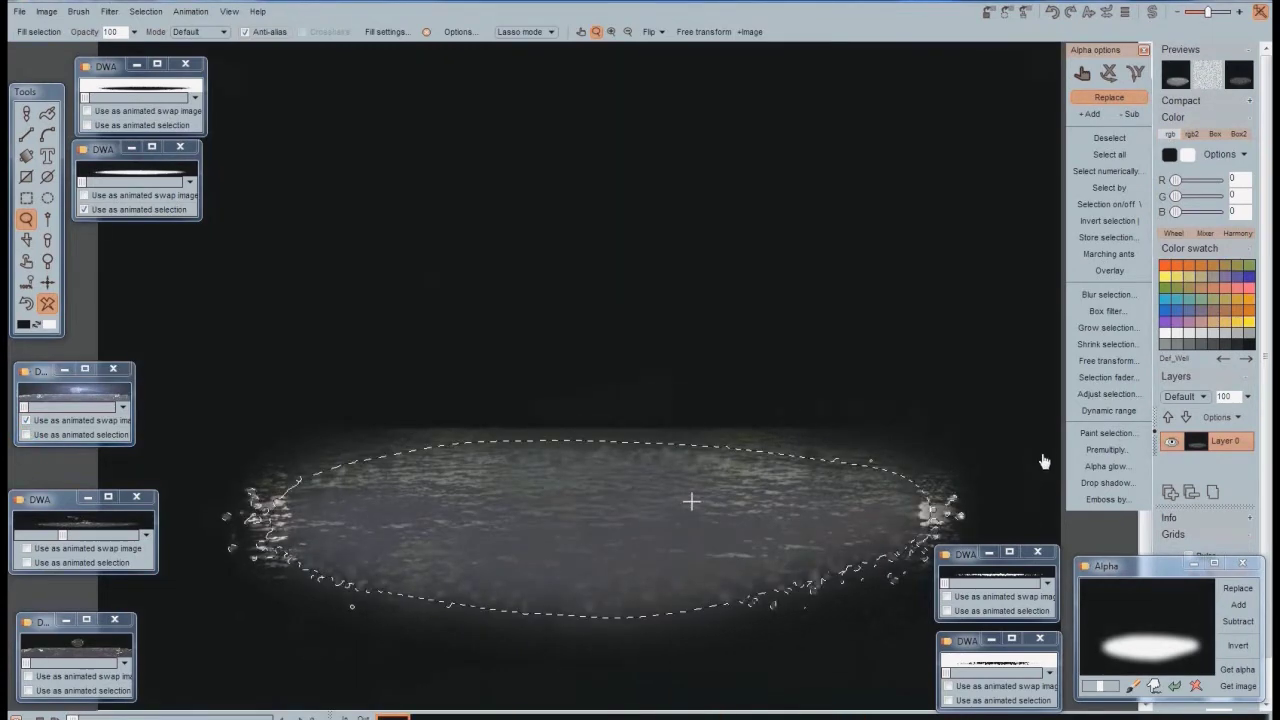
- Mix the masked animation with the swap image at a value of 149 and apply it to all frames
left_click(112, 12)
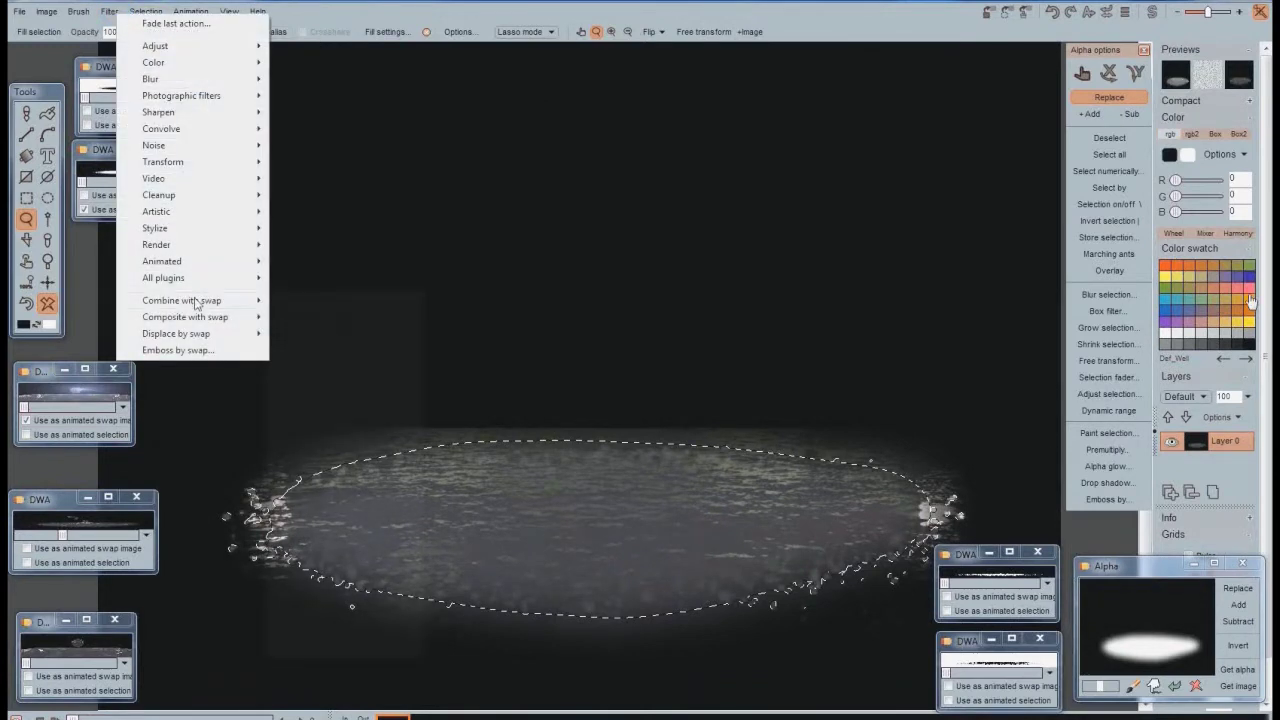
mouse_move(196, 303)
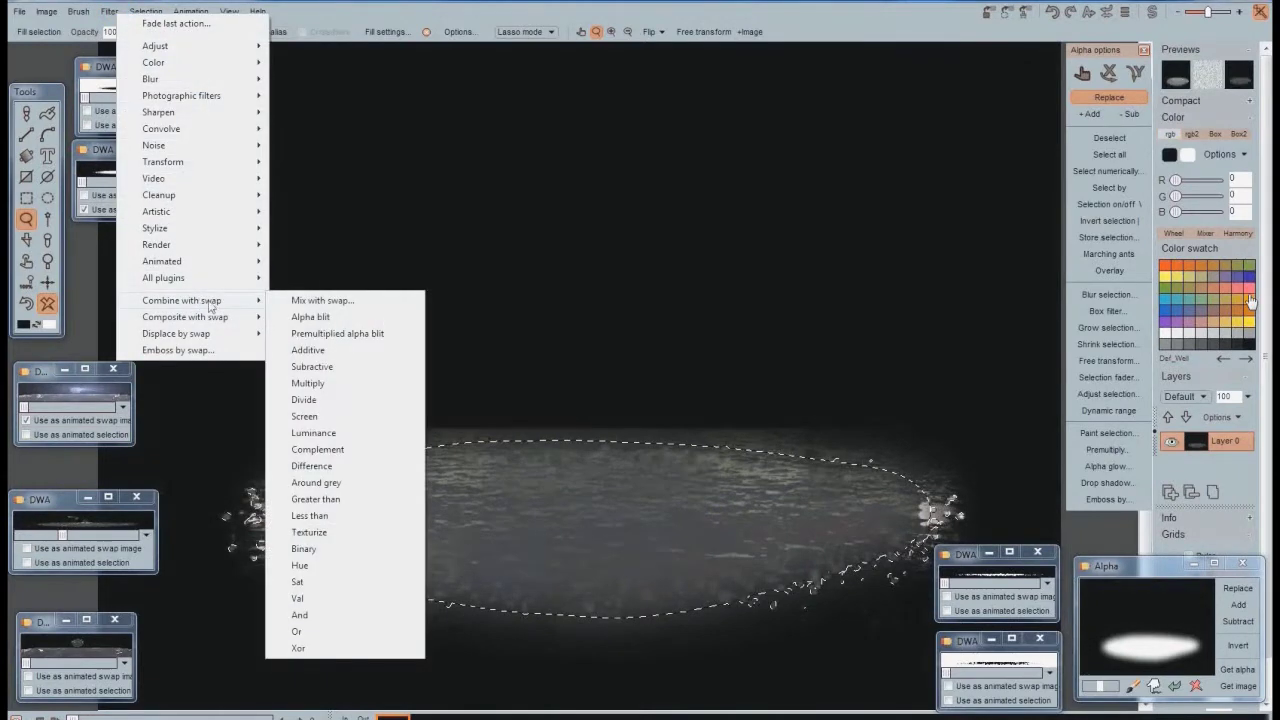
left_click(336, 302)
left_click_drag(589, 315, 973, 157)
left_click_drag(1064, 215, 1004, 222)
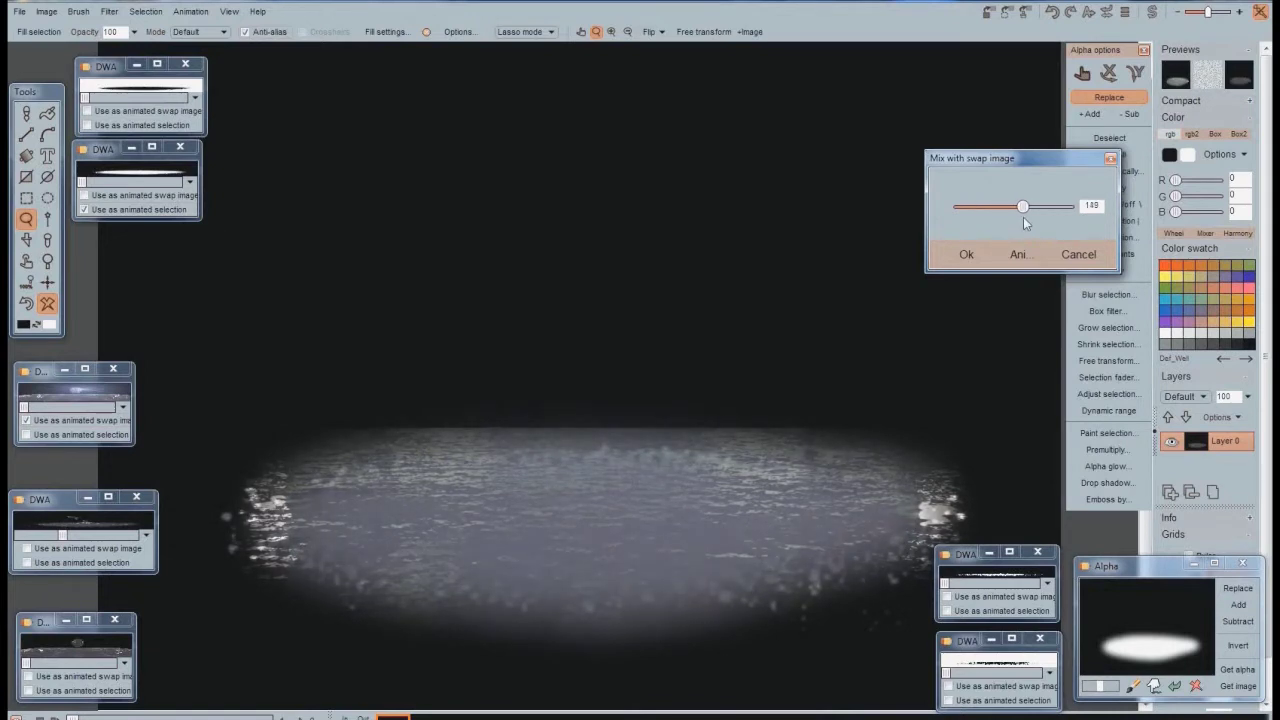
left_click(1018, 255)
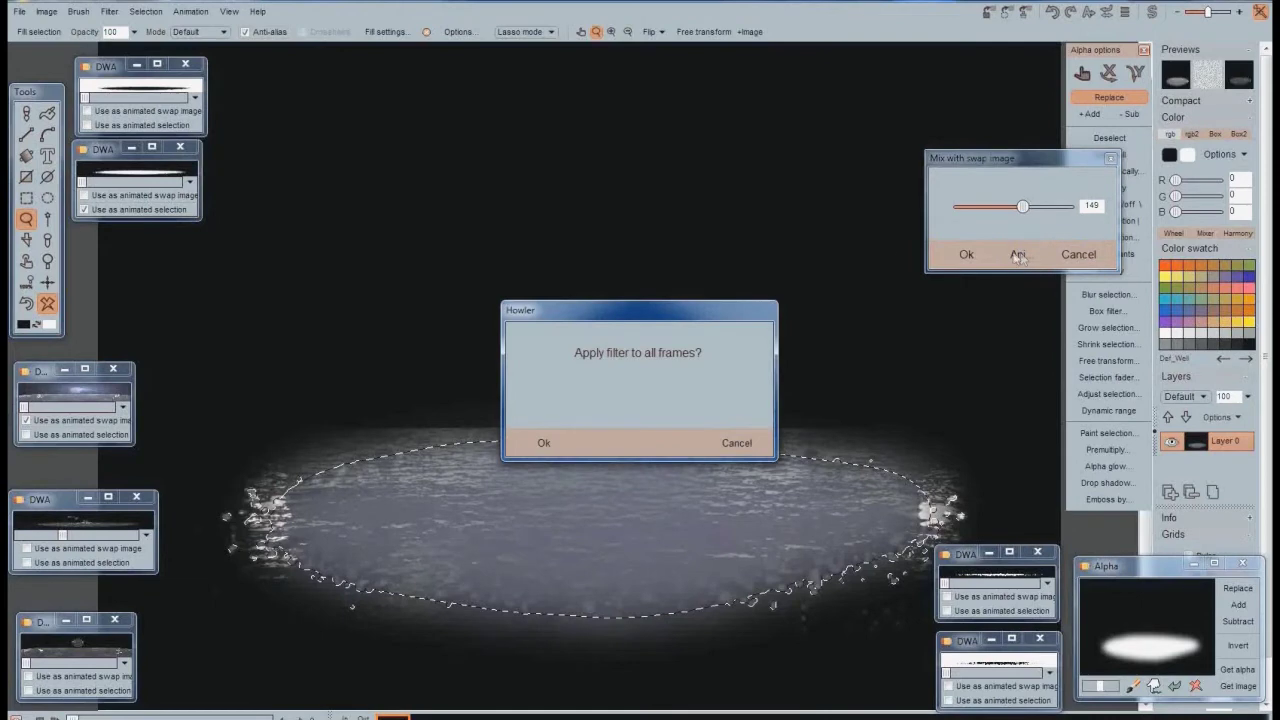
left_click(543, 442)
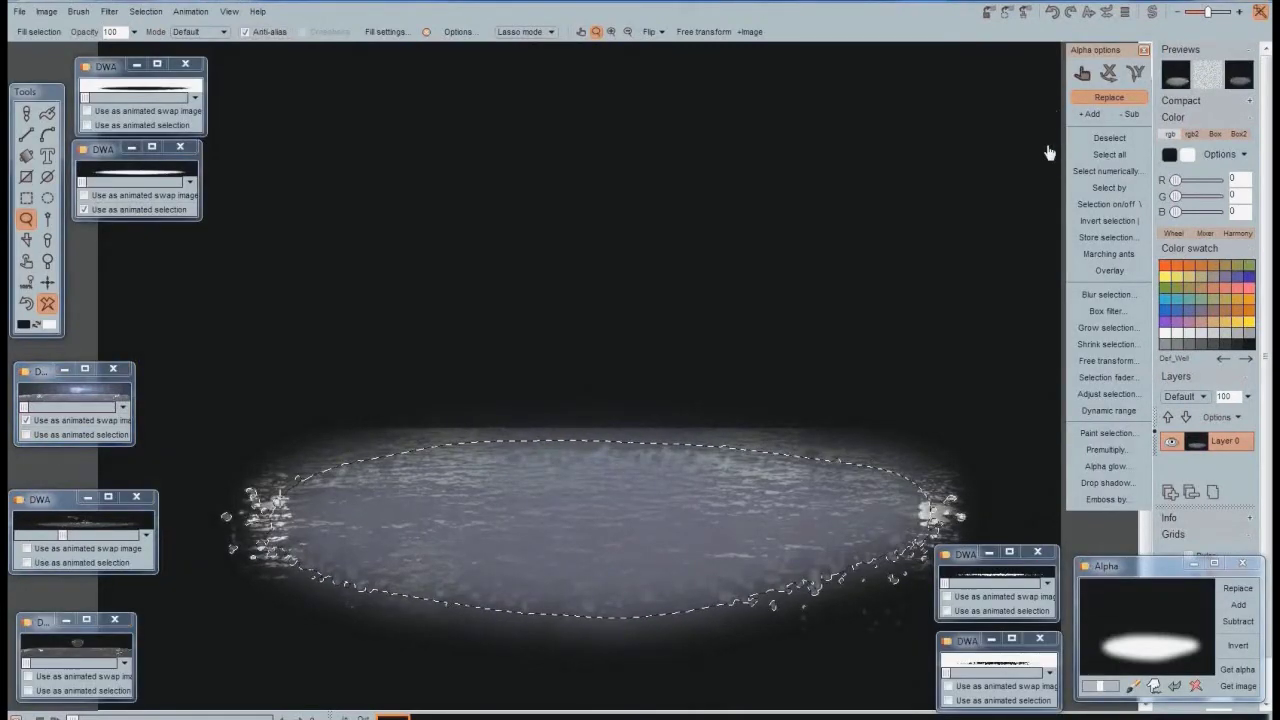
- Stop using the mask as animated selection and the original render as animated swap image, and clear the selection
left_click(84, 209)
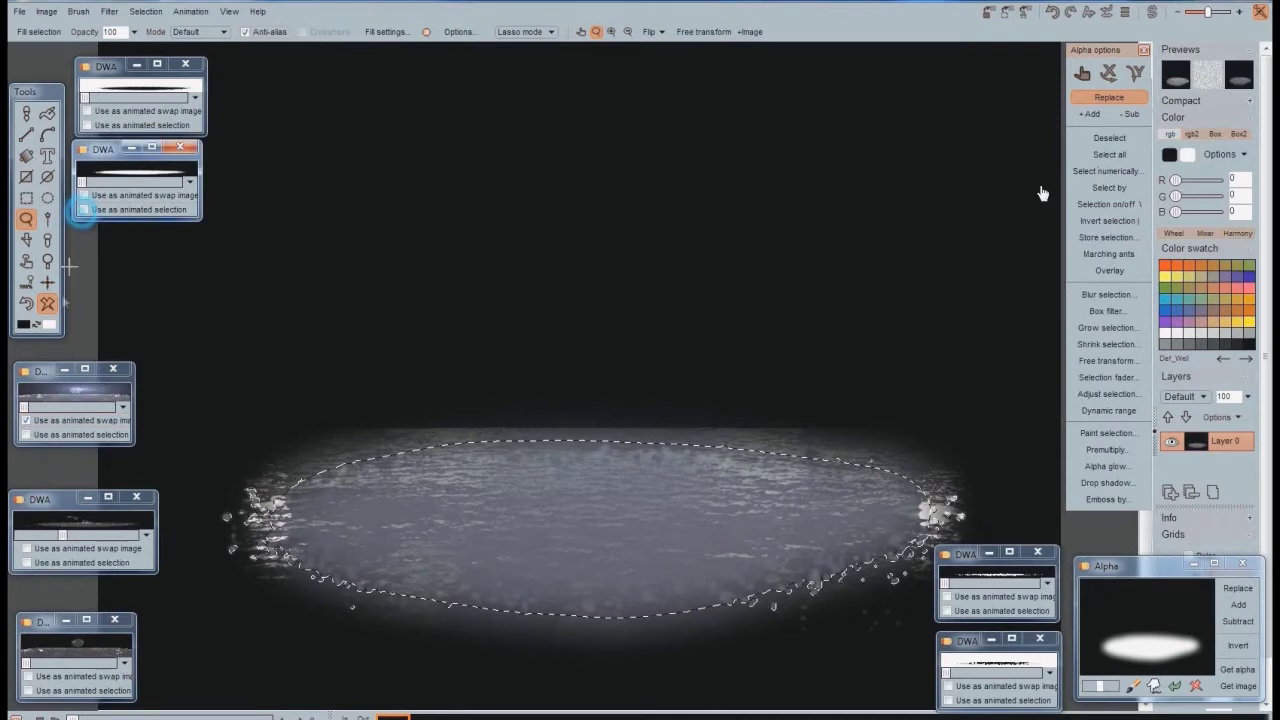
left_click(26, 420)
left_click(1109, 138)
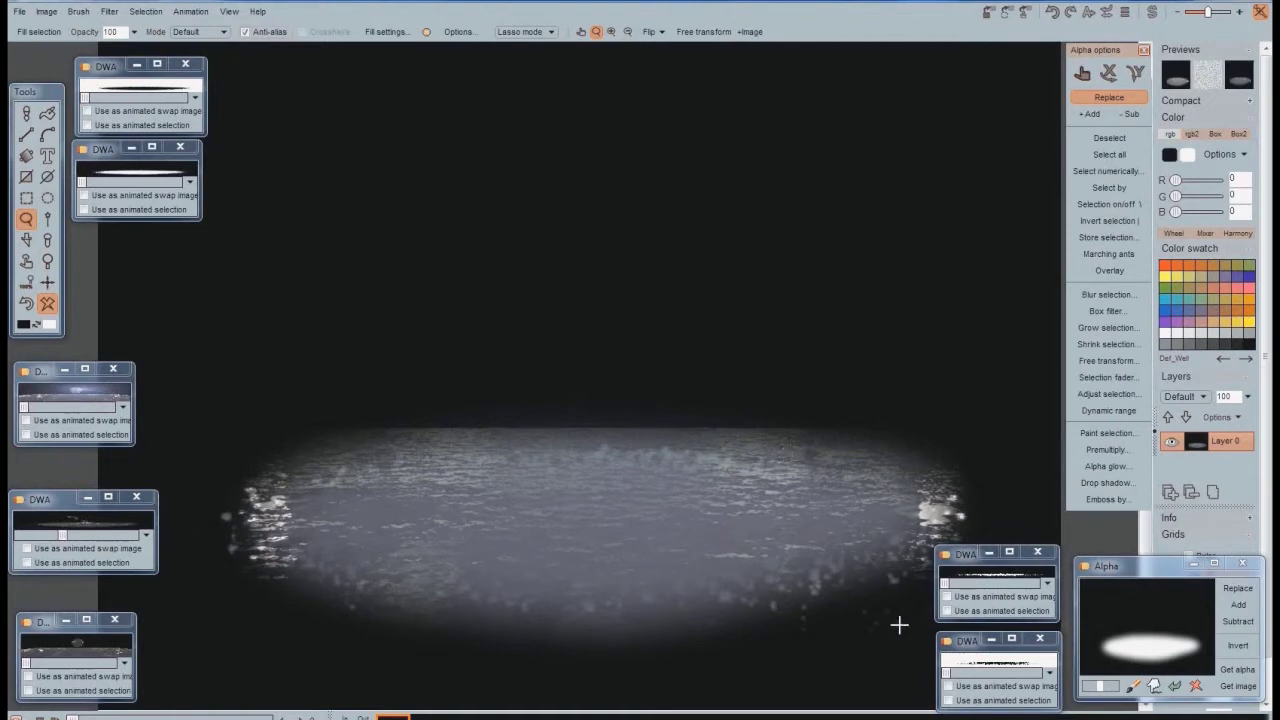
- Switch to HitFilm Express, show the effects library and expand the top Splash01HB1.avi layer's Transform and Layer Properties
mouse_move(865, 716)
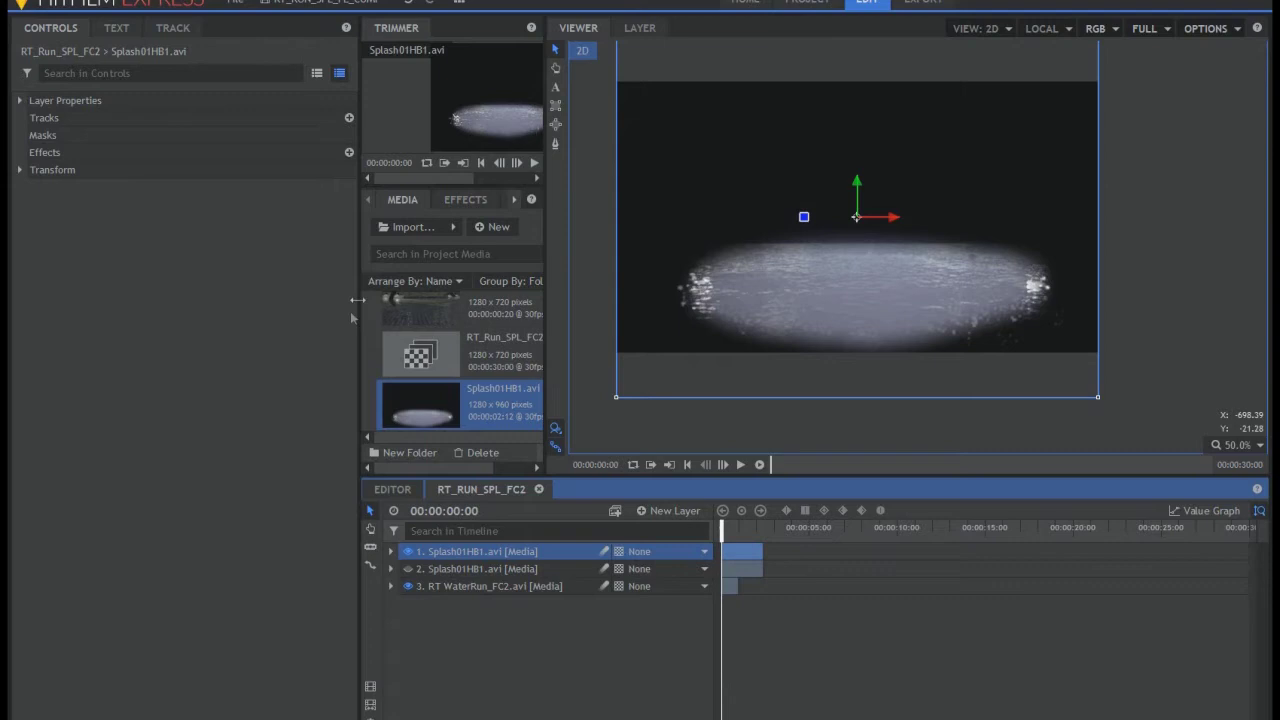
left_click(465, 199)
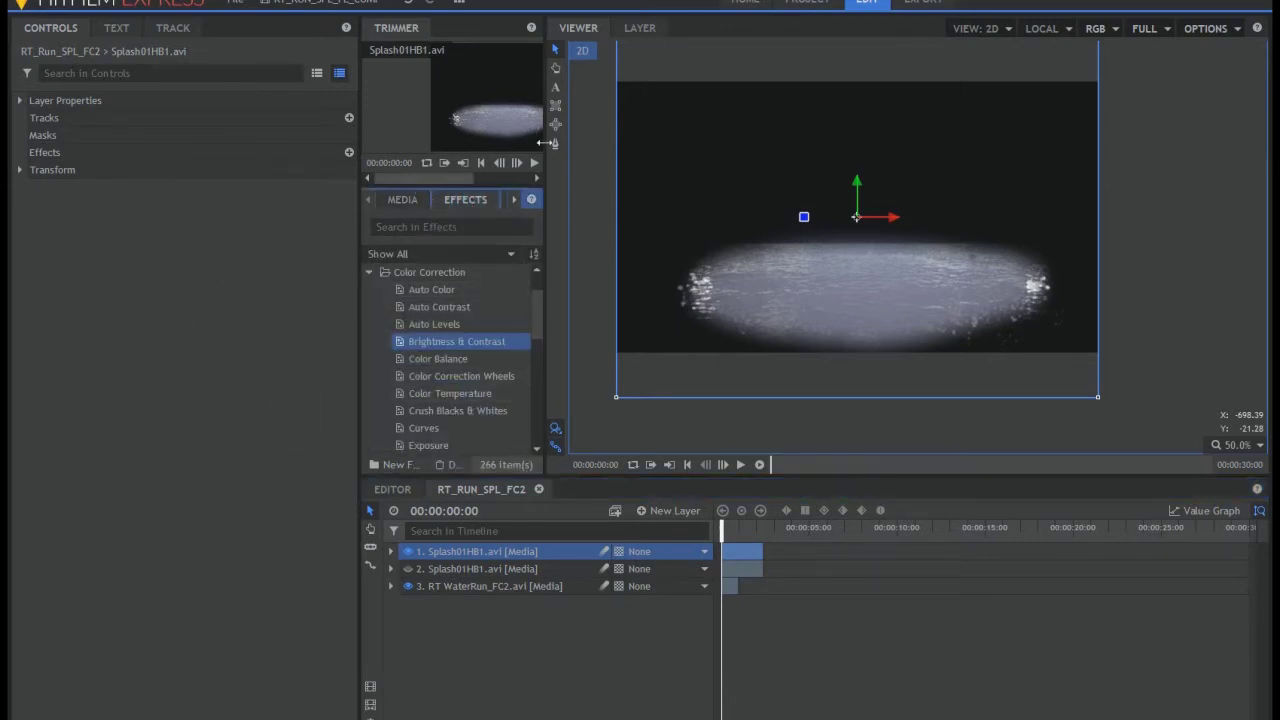
left_click(460, 3)
left_click(19, 169)
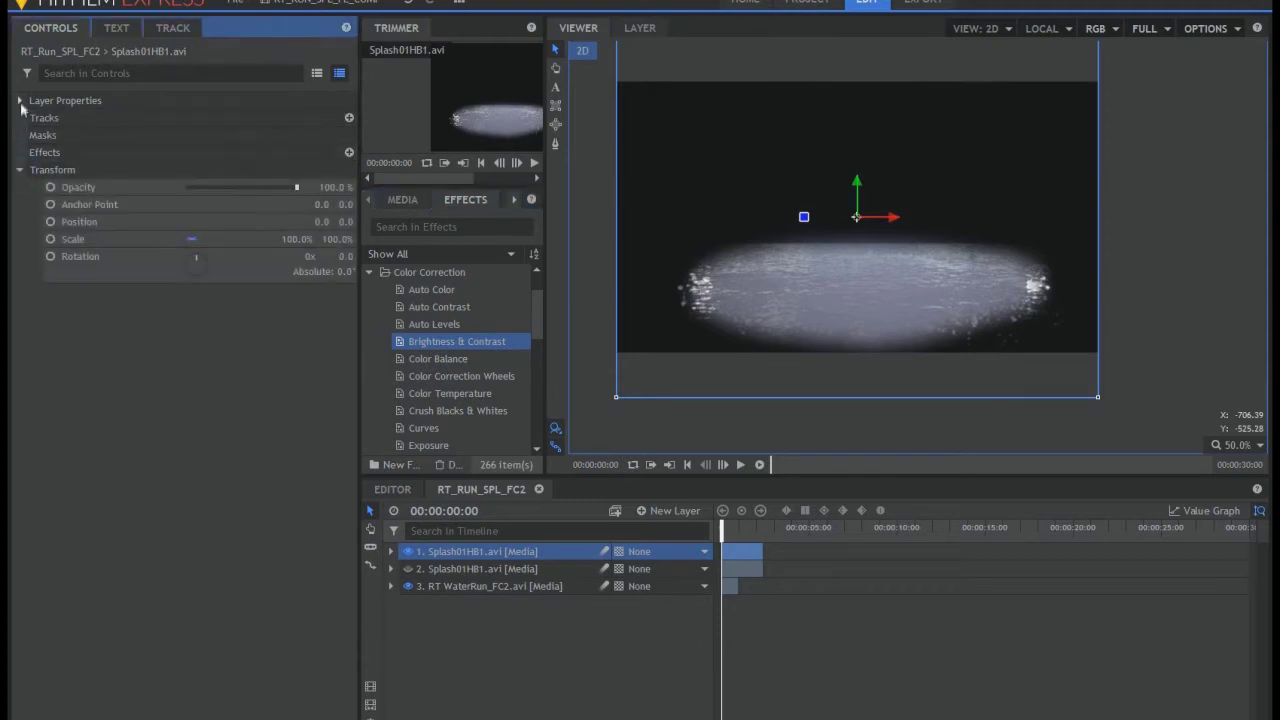
left_click(19, 101)
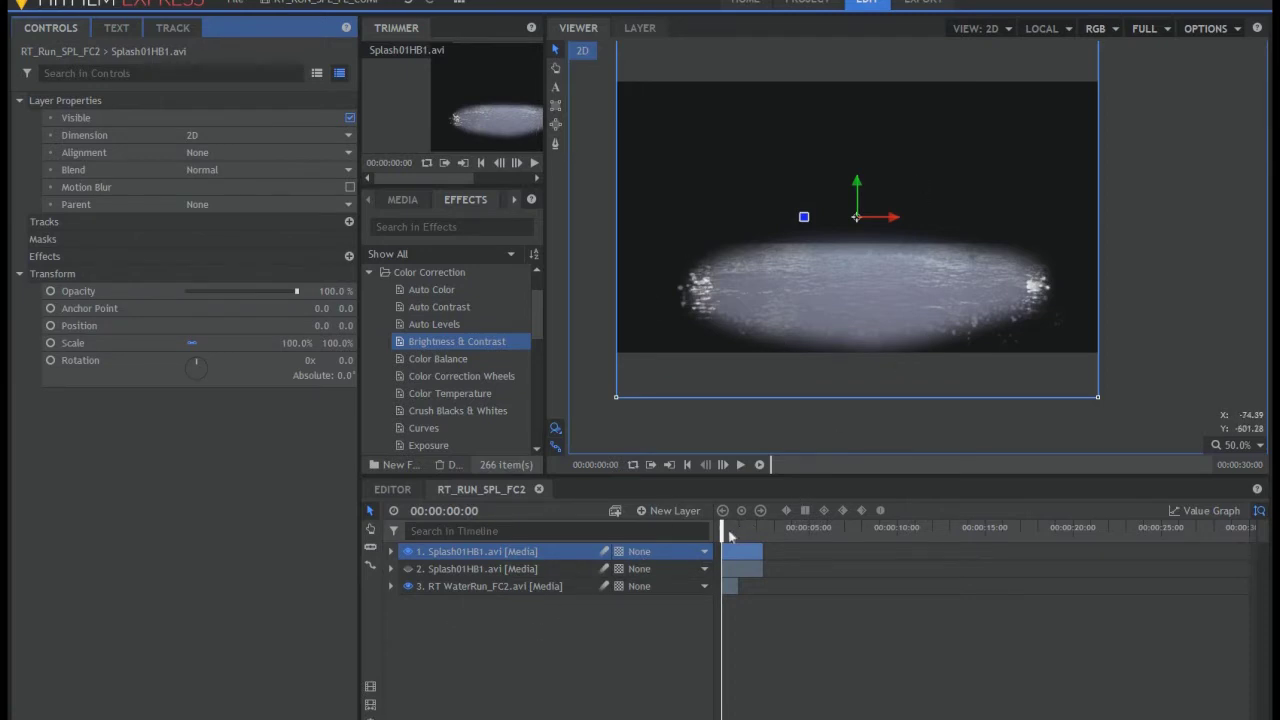
- Preview the top splash layer up to frame 23, then hide it and scrub through the RT WaterRun_FC2.avi footage
left_click_drag(722, 530, 734, 530)
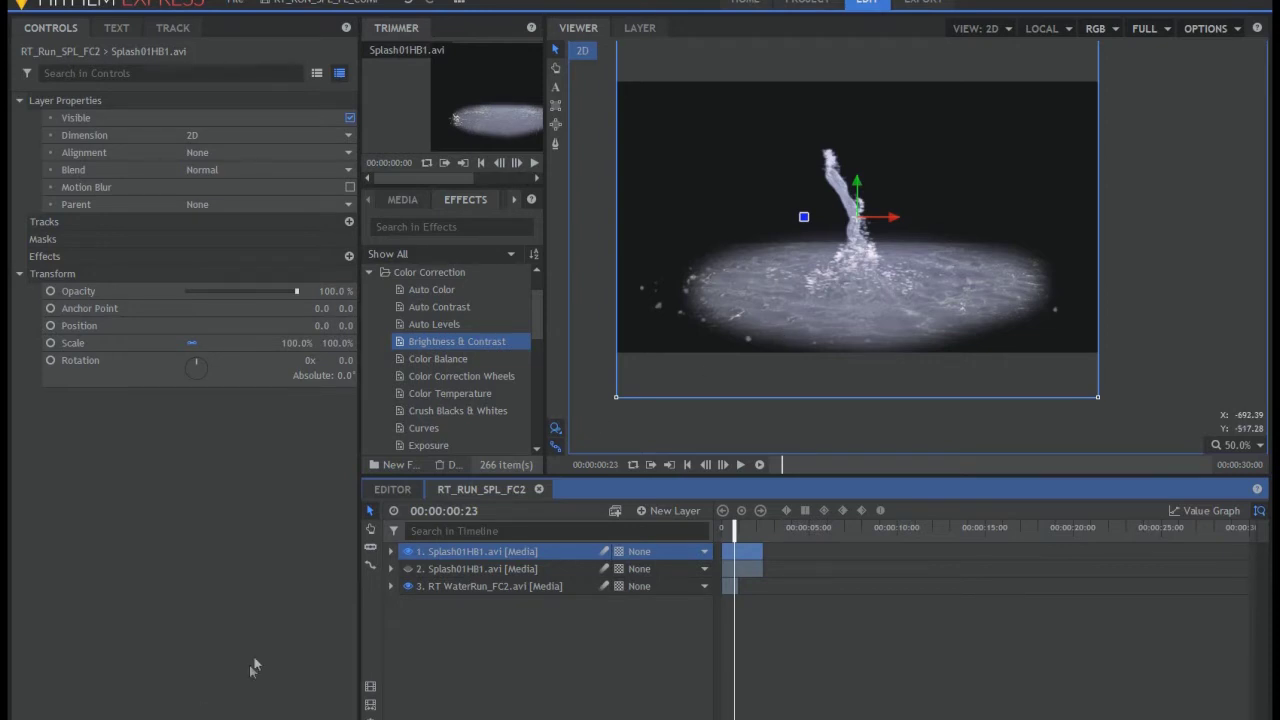
left_click(409, 552)
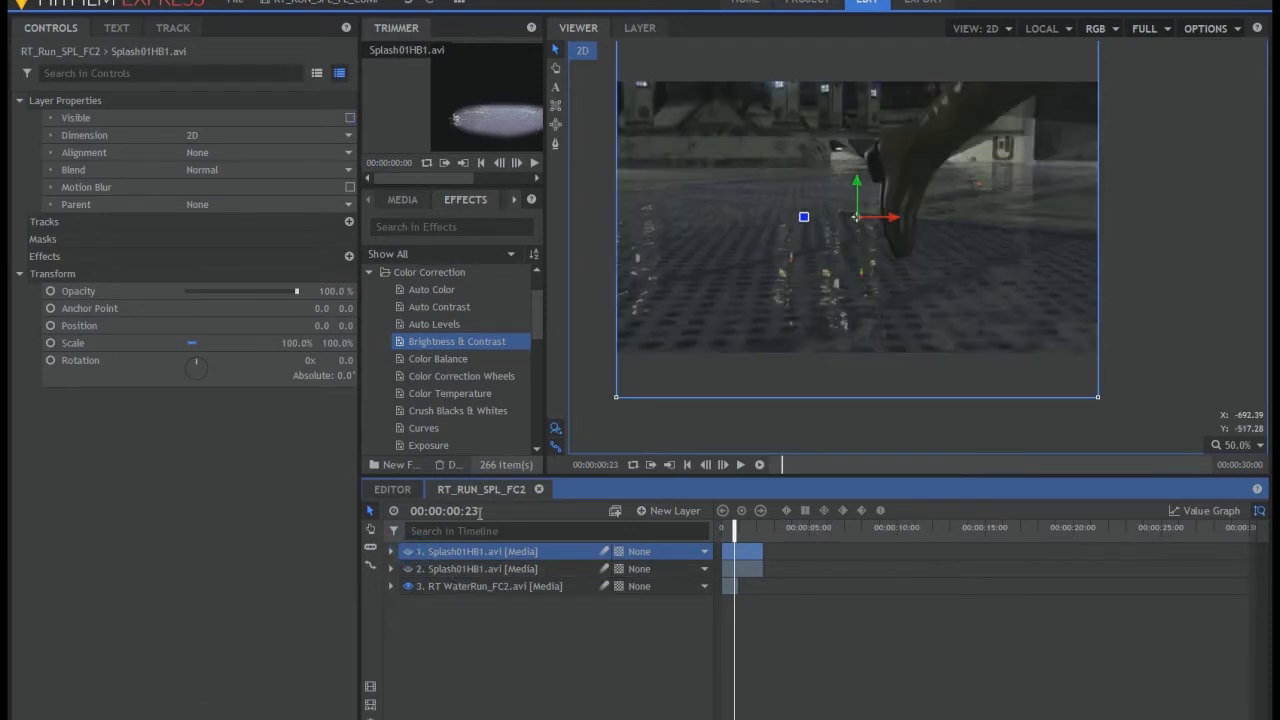
left_click_drag(734, 532, 725, 538)
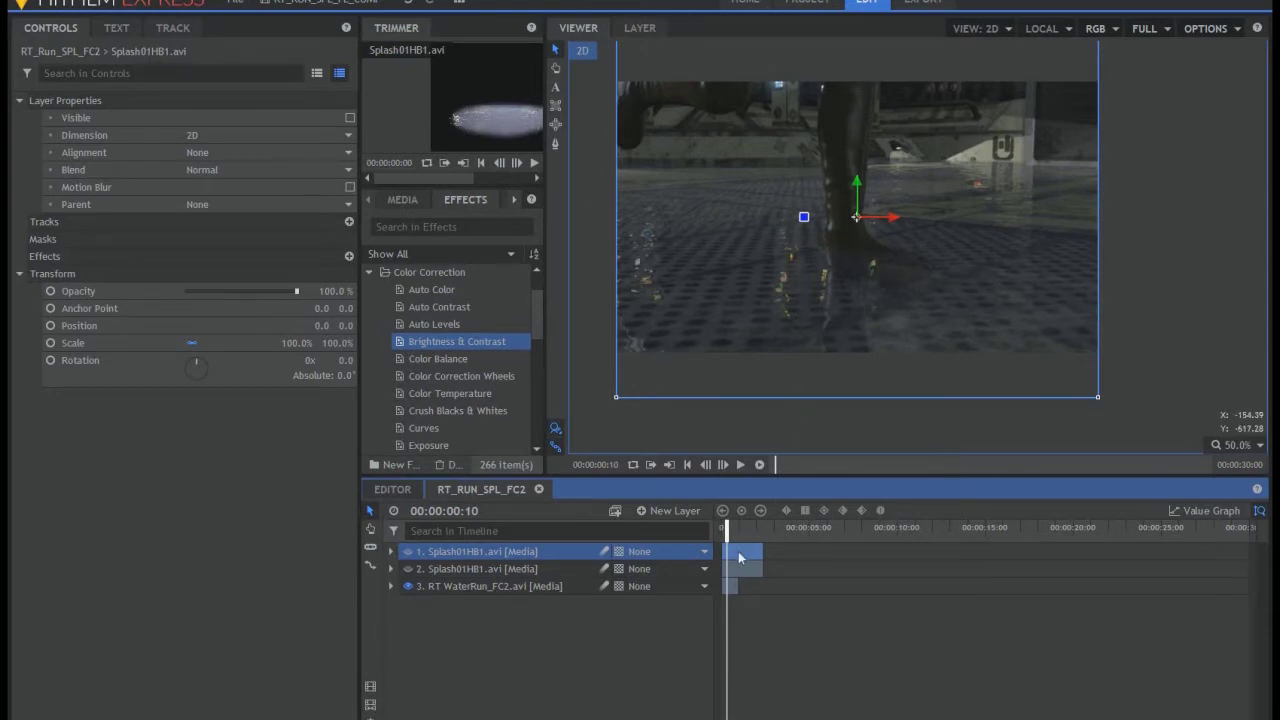
left_click_drag(730, 538, 727, 537)
left_click_drag(727, 527, 731, 527)
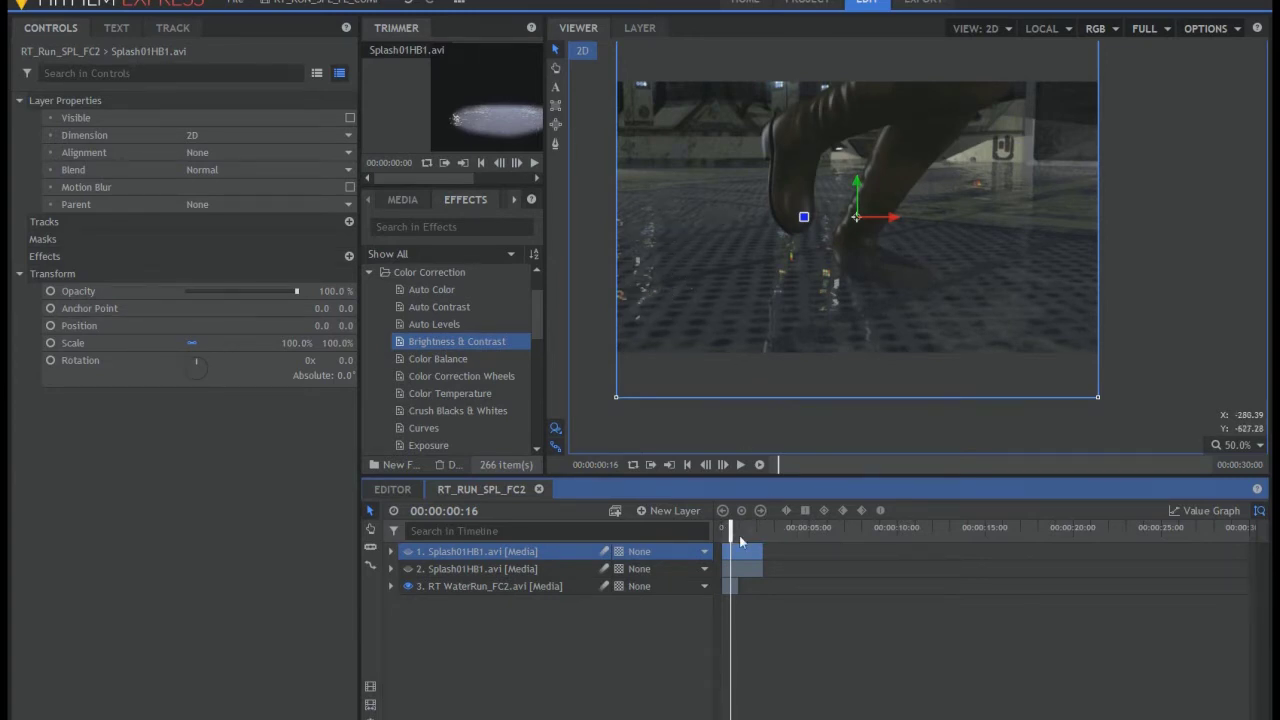
left_click_drag(730, 528, 727, 529)
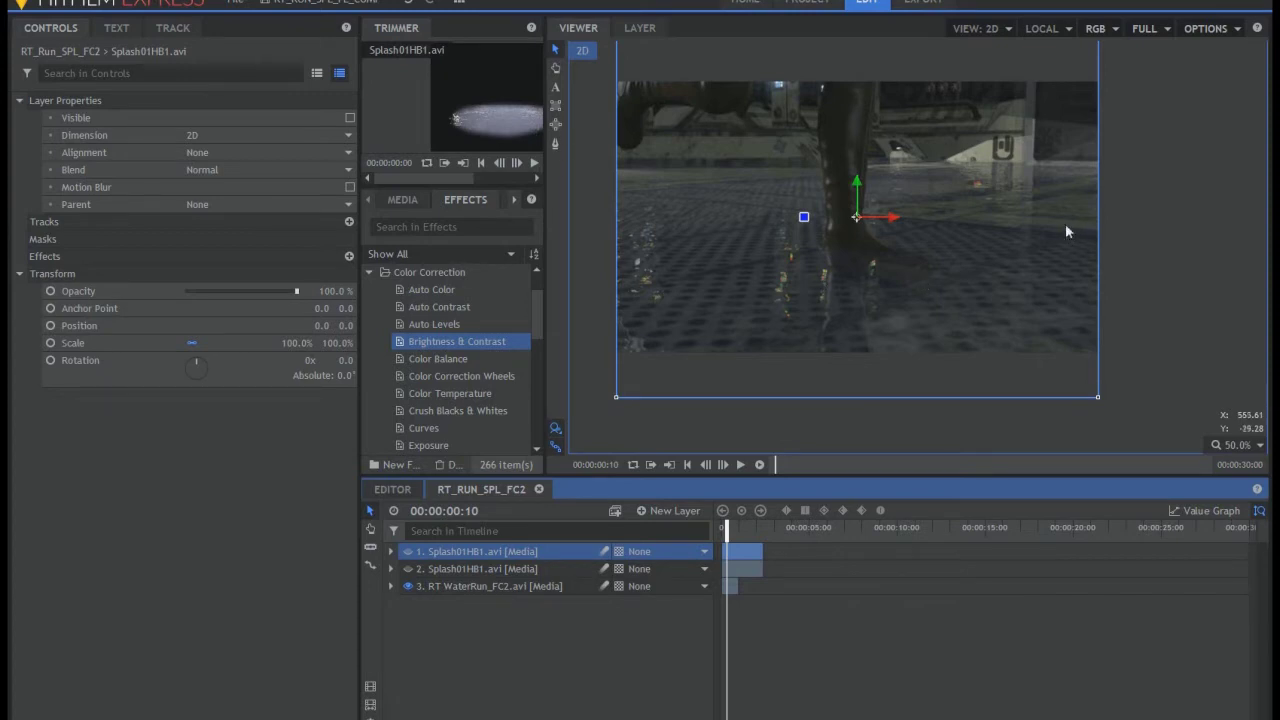
left_click_drag(726, 530, 721, 536)
mouse_move(726, 529)
left_mouse_down()
mouse_move(718, 538)
mouse_move(730, 538)
left_mouse_up()
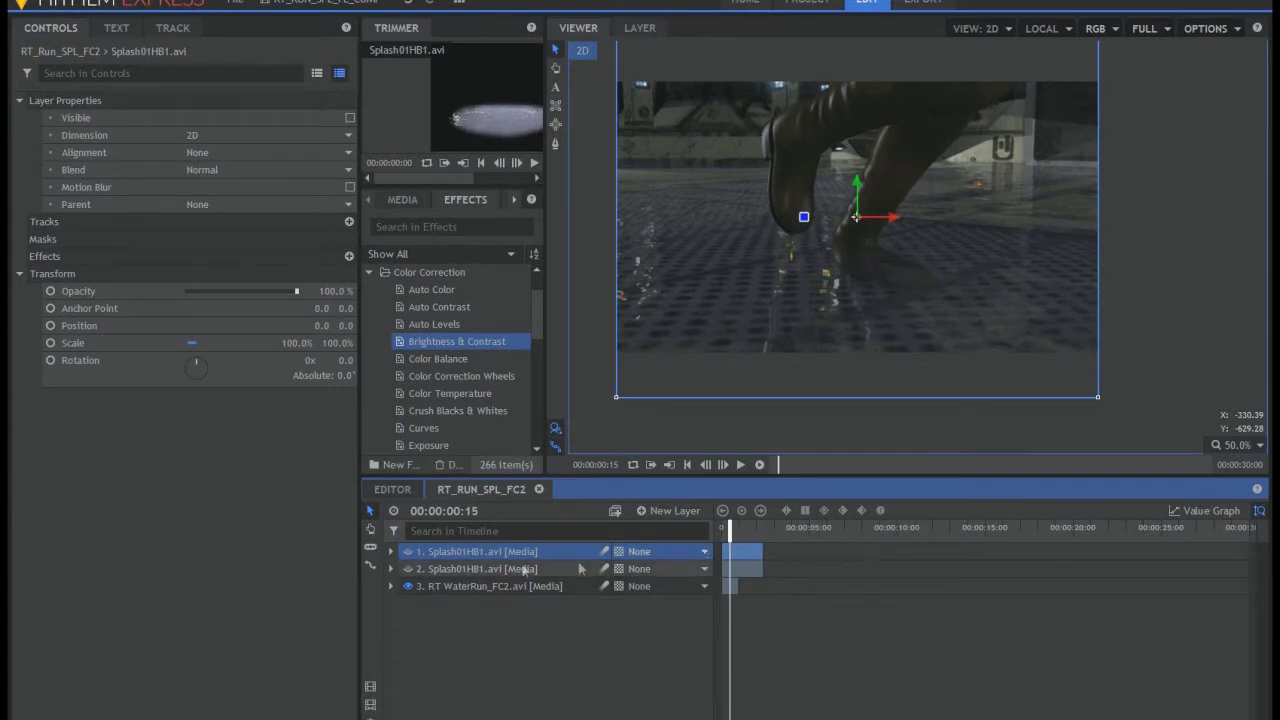
- Compare the two Splash01HB1.avi layers over the running footage by toggling each one's visibility, scrubbing with the second one shown
left_click(408, 552)
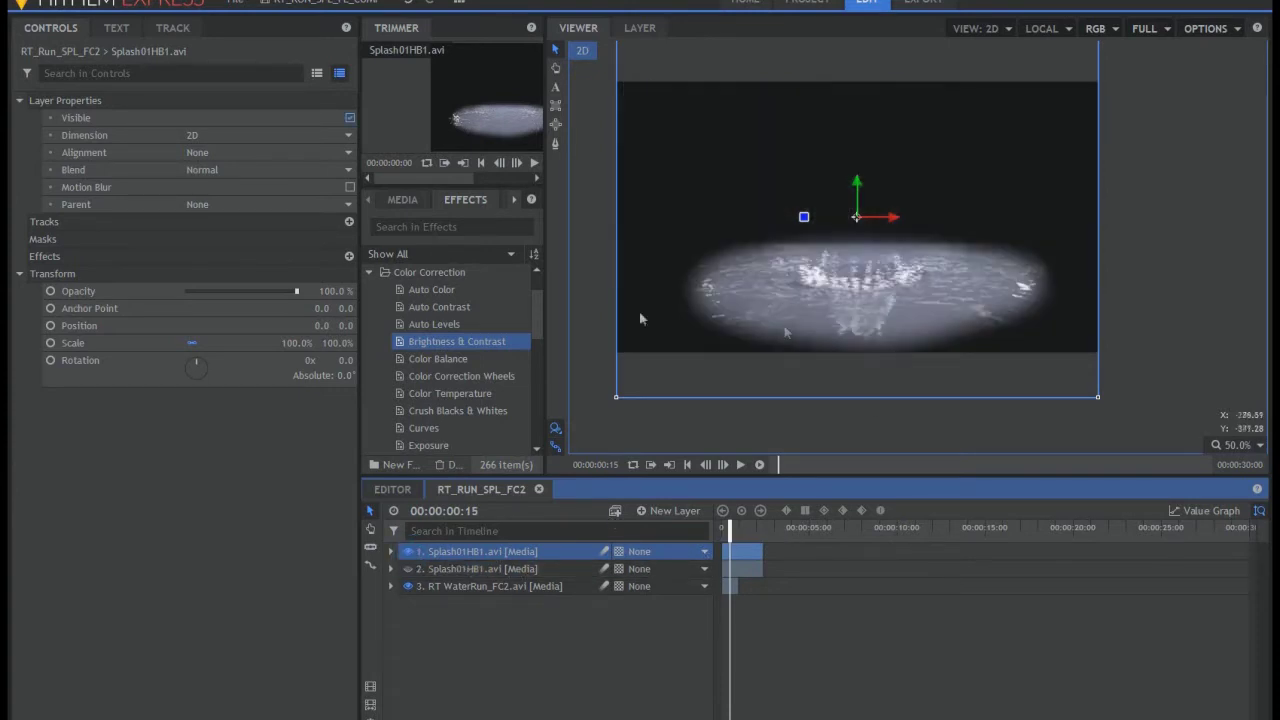
left_click(408, 552)
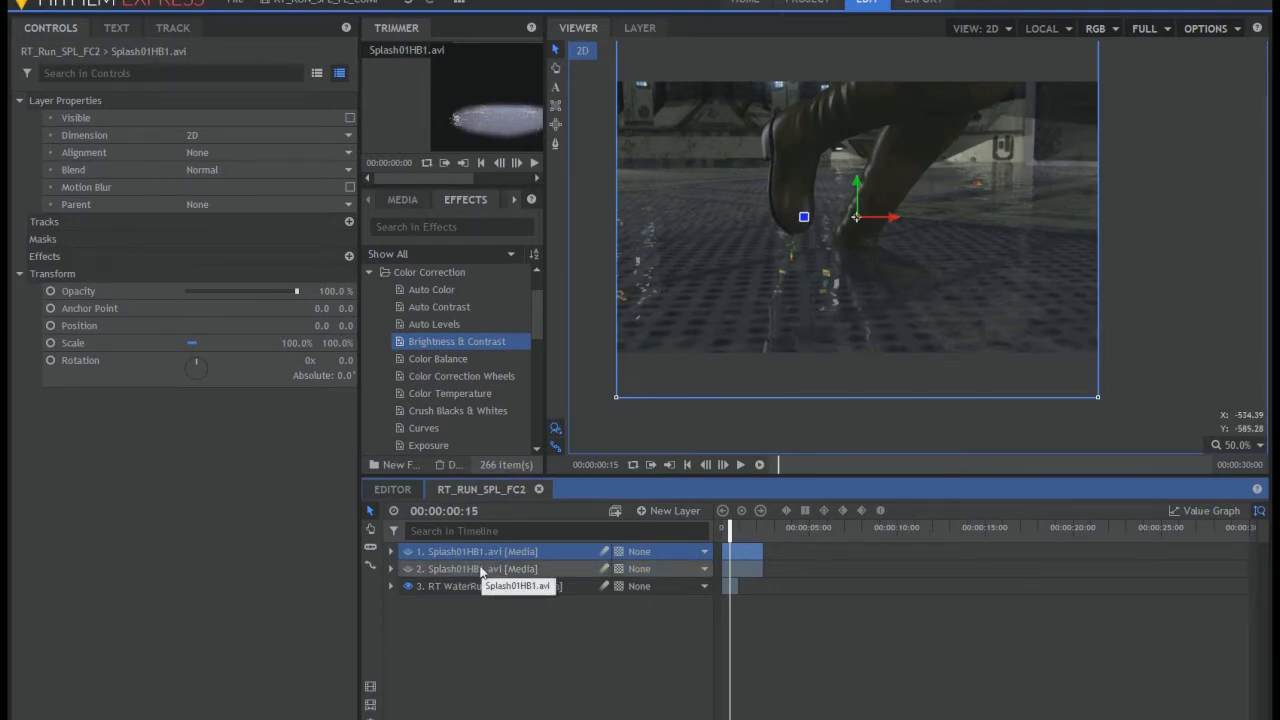
left_click(407, 568)
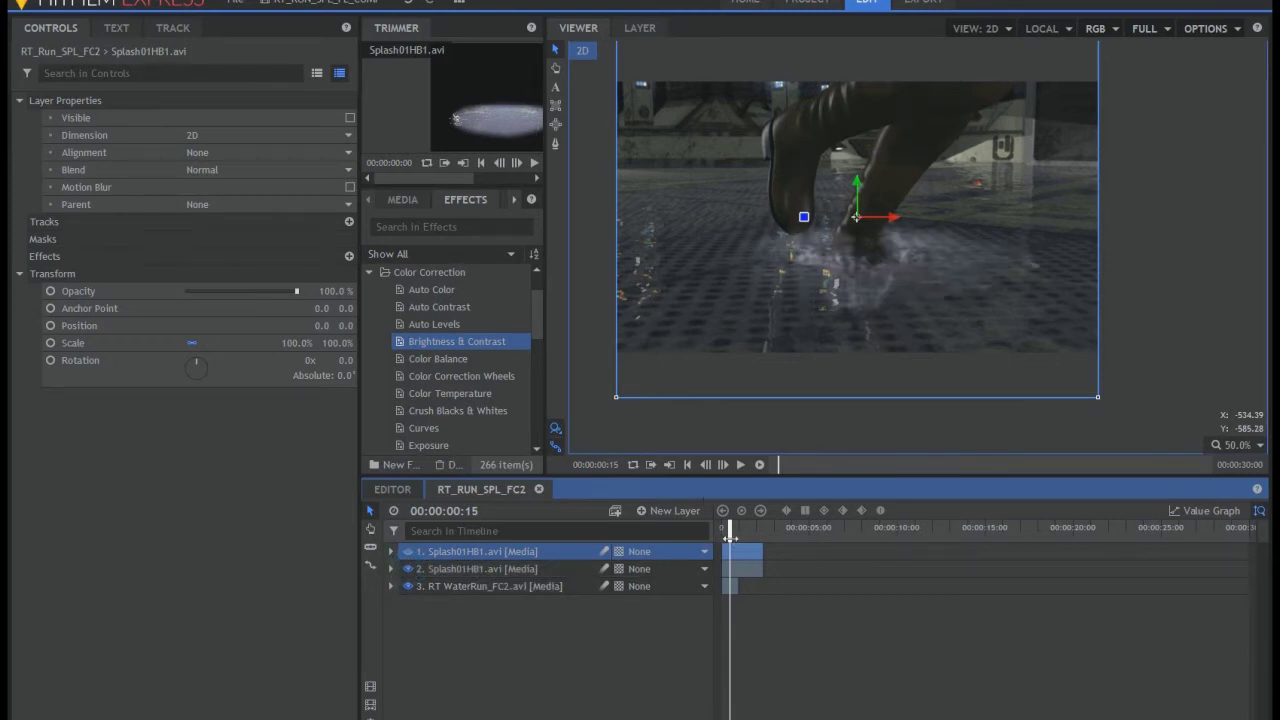
left_click_drag(729, 528, 722, 532)
key("space")
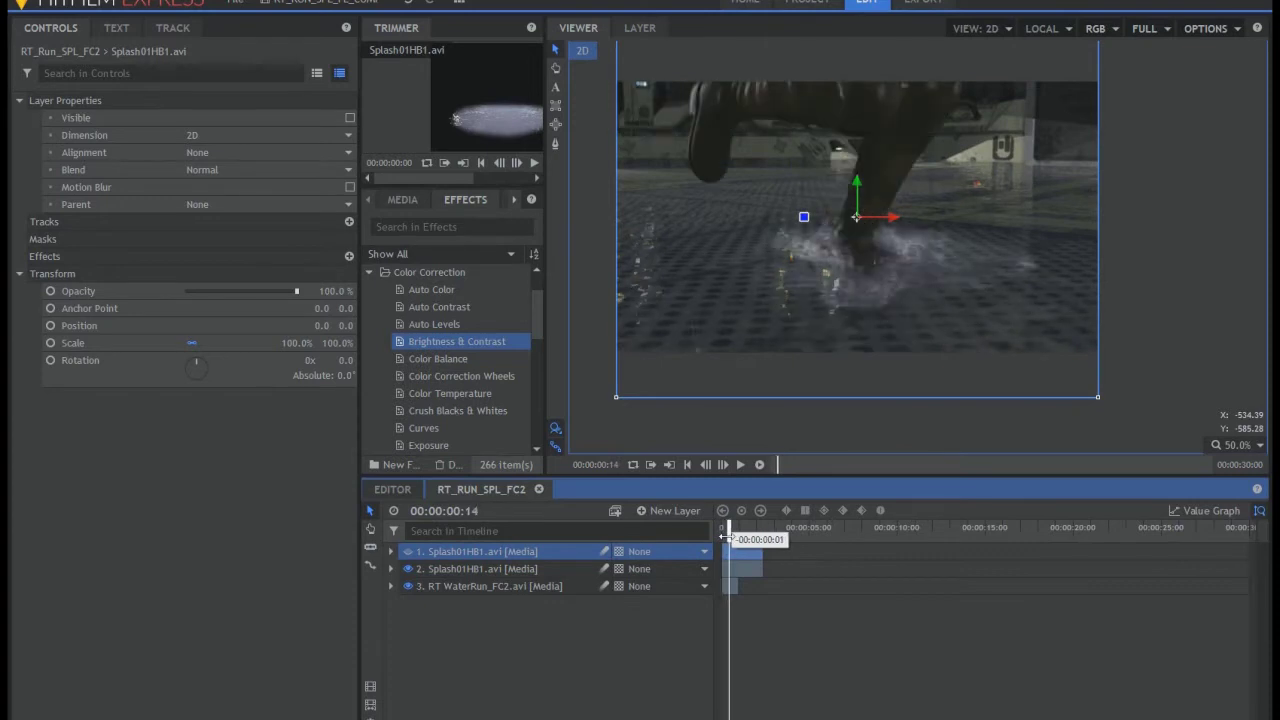
left_click_drag(728, 538, 722, 538)
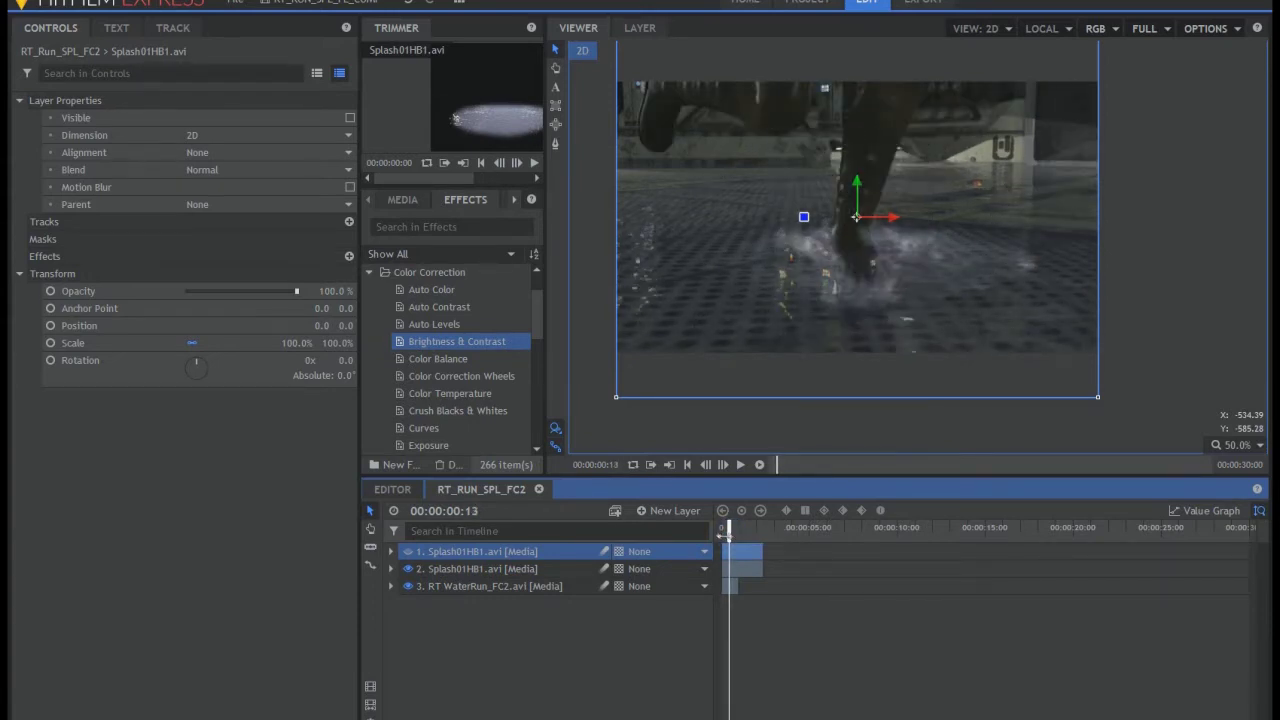
left_click(408, 569)
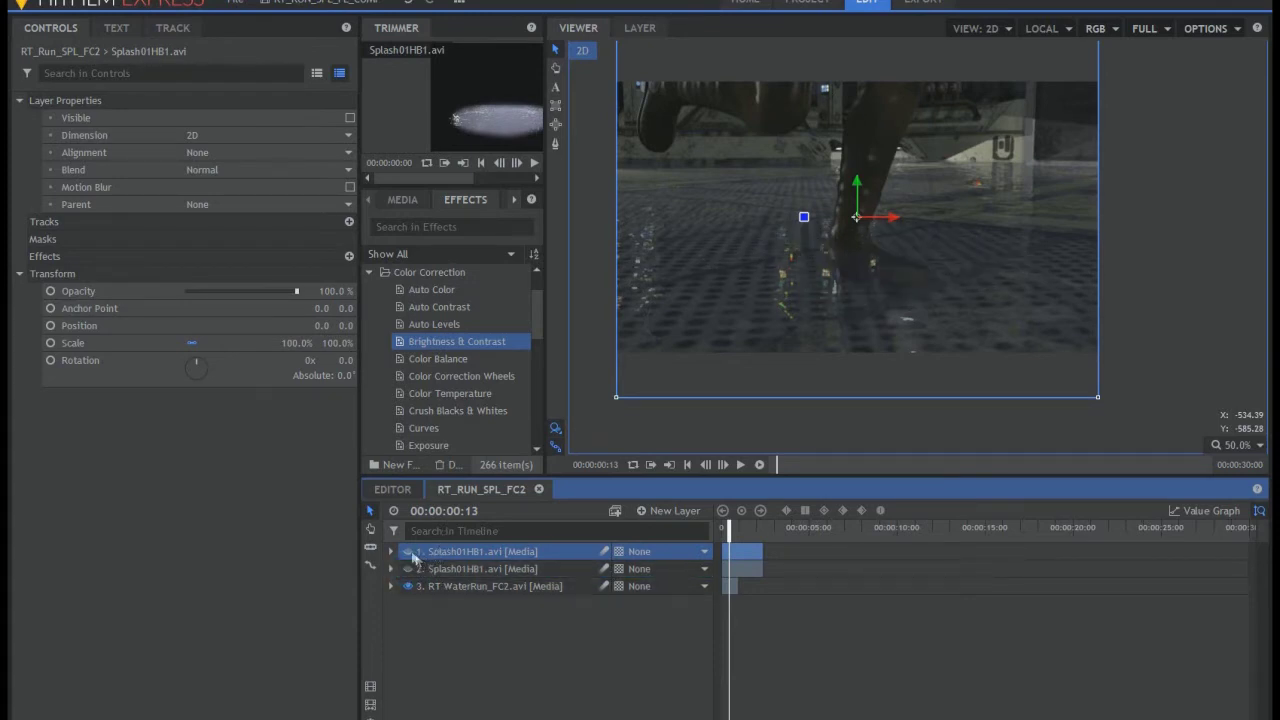
- Show the top Splash01HB1.avi layer and collapse the Color Correction category in the effects library
left_click(409, 552)
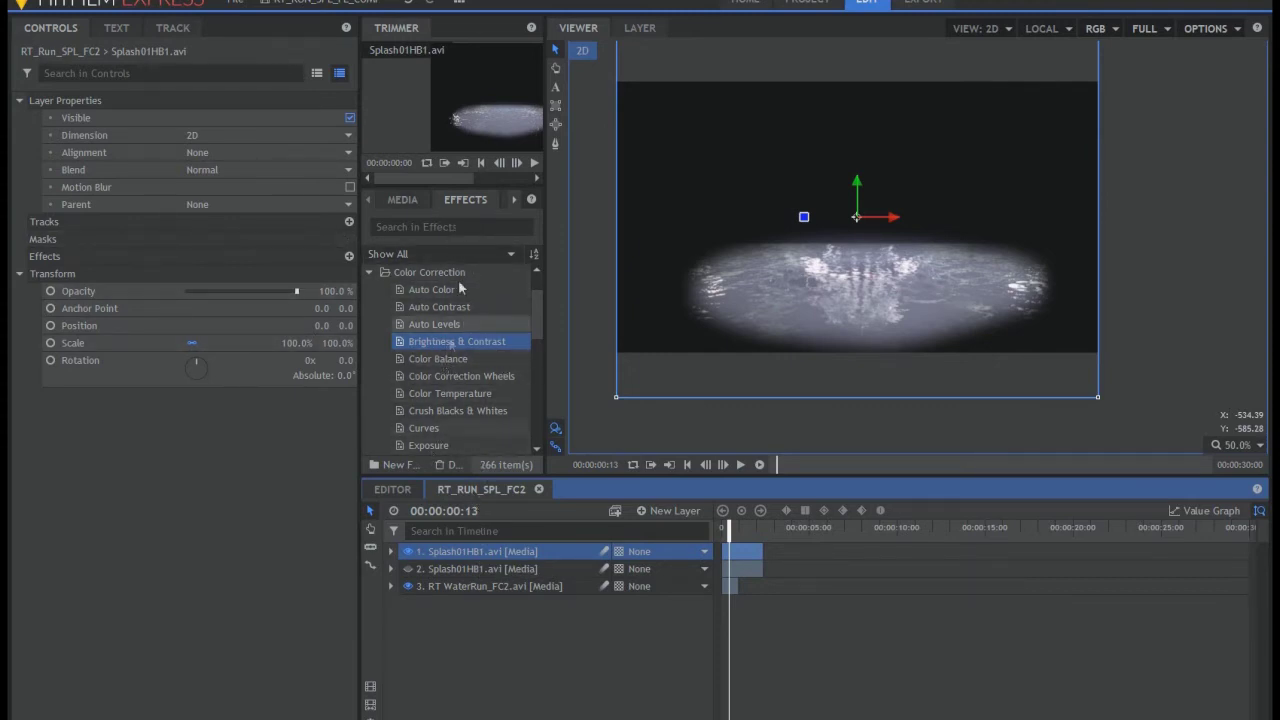
left_click_drag(535, 330, 534, 295)
left_click(369, 324)
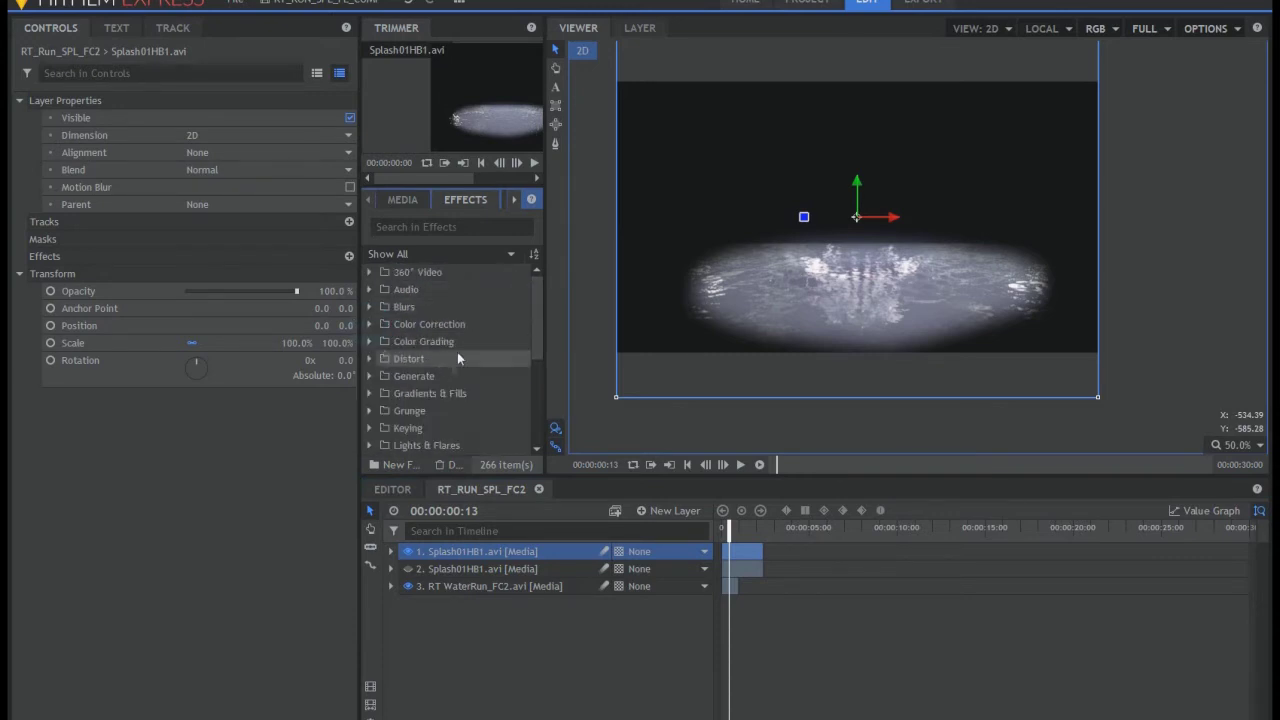
- Search the effects library for "demu", clear the search and look through the full list of effect categories
left_click(443, 228)
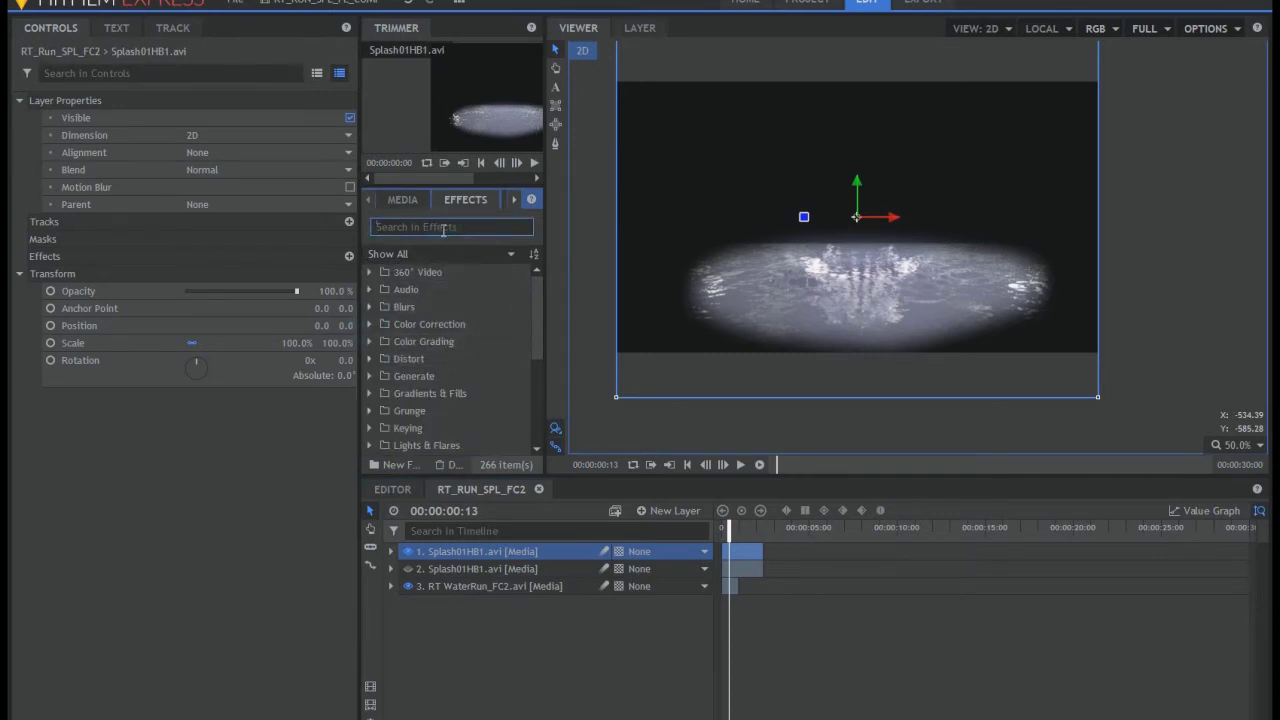
type("demu")
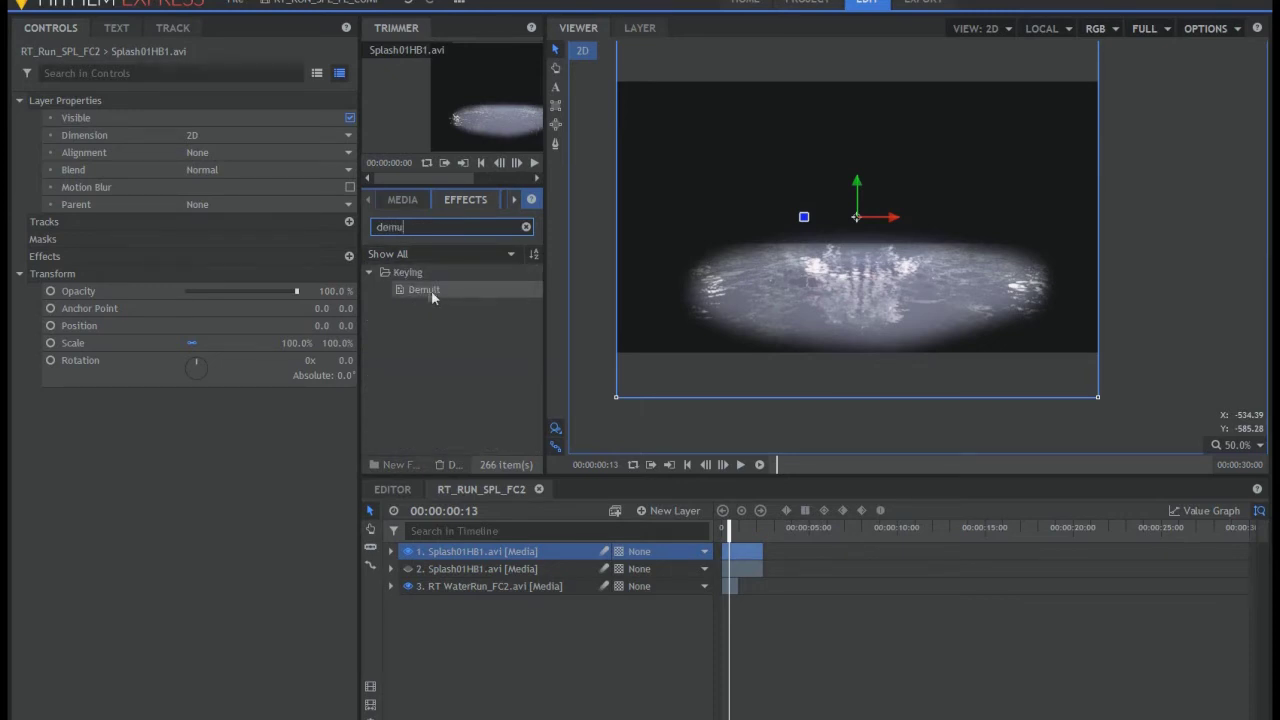
left_click(527, 228)
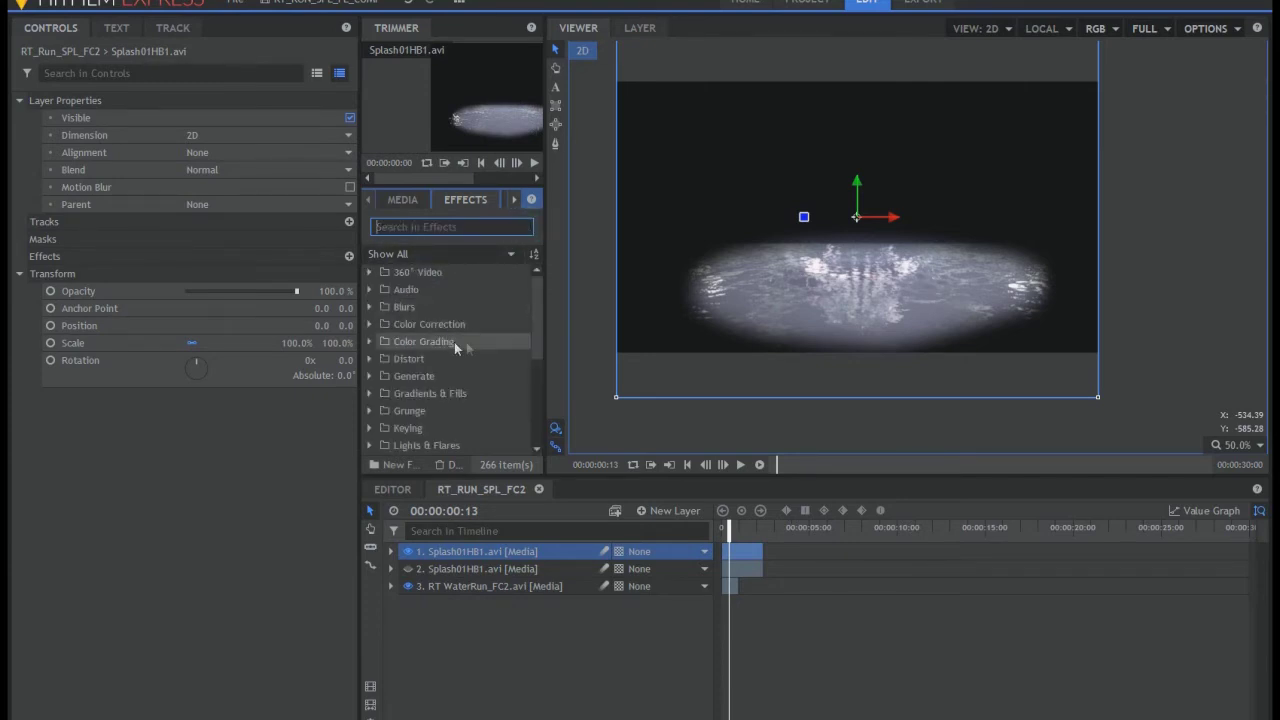
left_click_drag(537, 317, 544, 405)
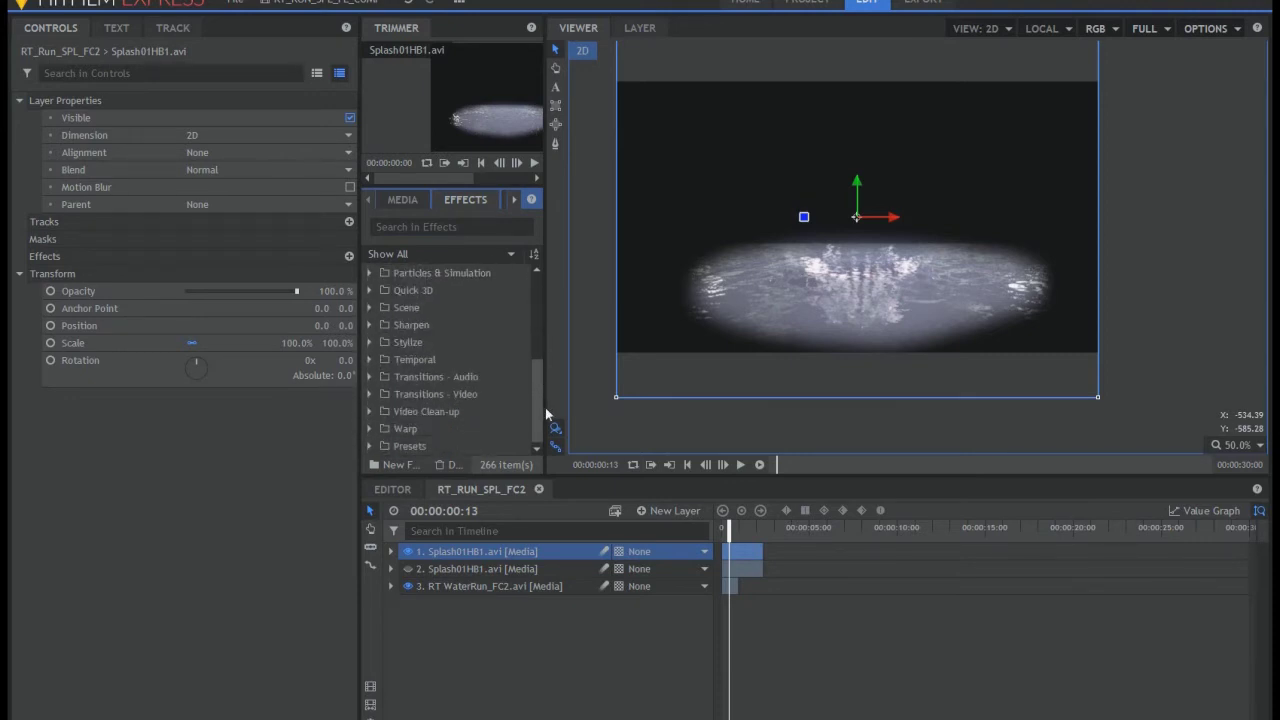
left_click_drag(545, 406, 545, 292)
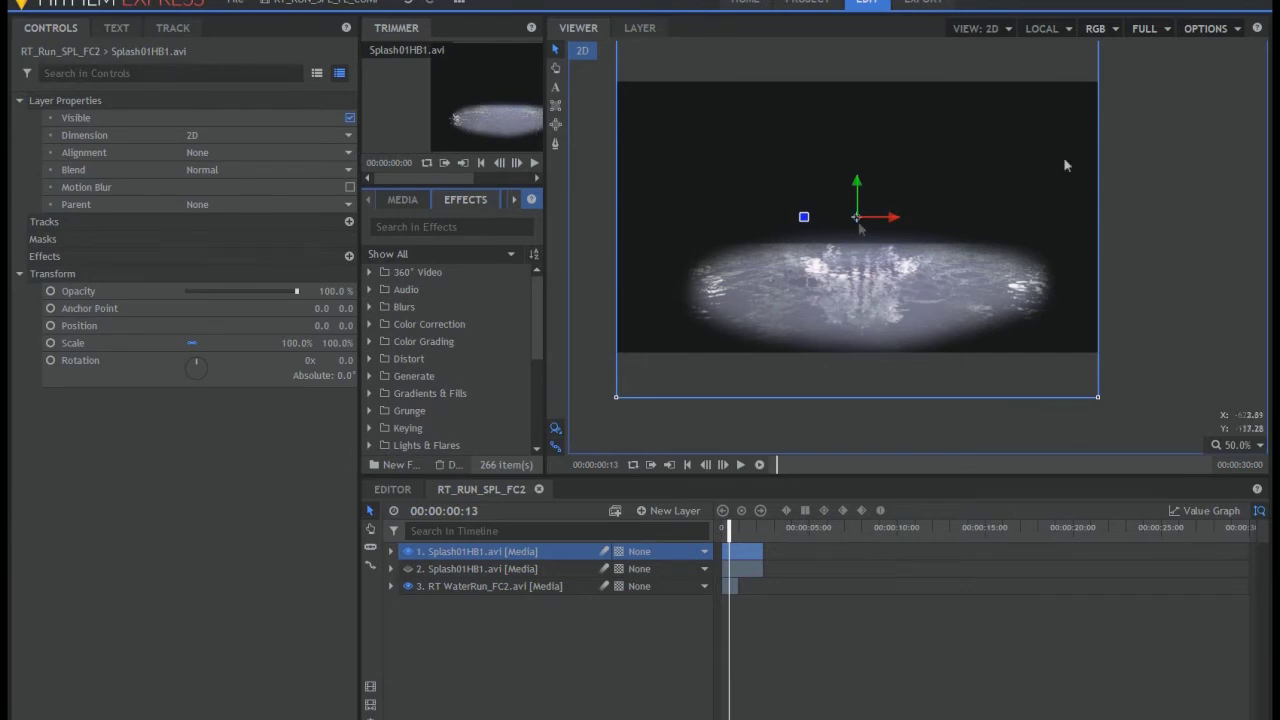
mouse_move(537, 340)
left_mouse_down()
mouse_move(537, 352)
mouse_move(535, 341)
left_mouse_up()
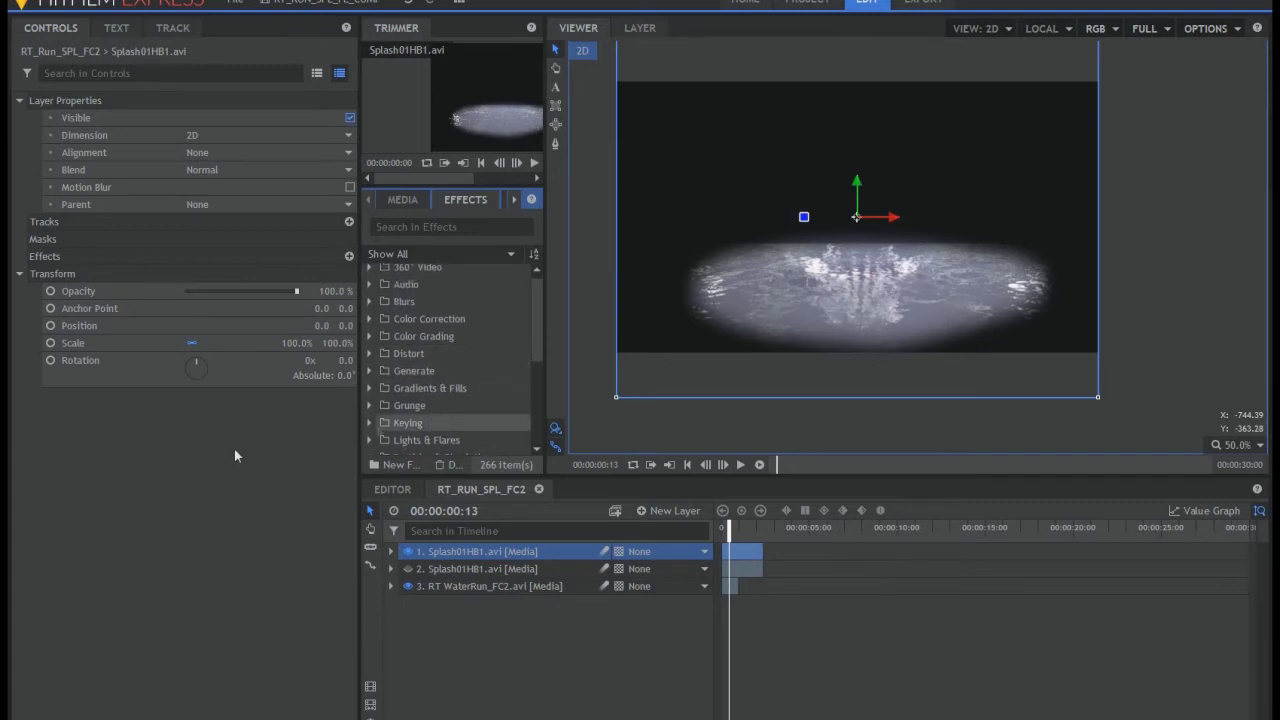
- Apply the Demult keying effect to the top Splash01HB1.avi layer and check the composite at frame 12
left_click_drag(535, 329, 537, 360)
left_click(369, 359)
left_click_drag(537, 349, 535, 376)
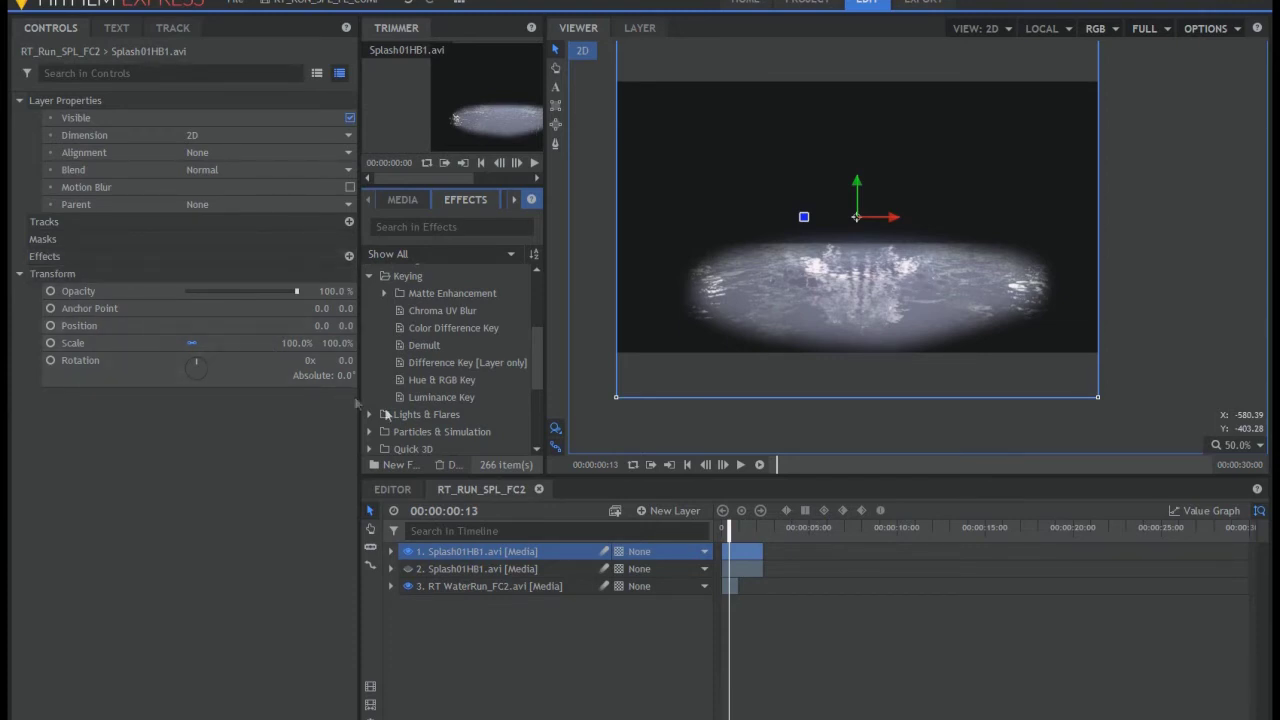
left_click_drag(431, 348, 76, 262)
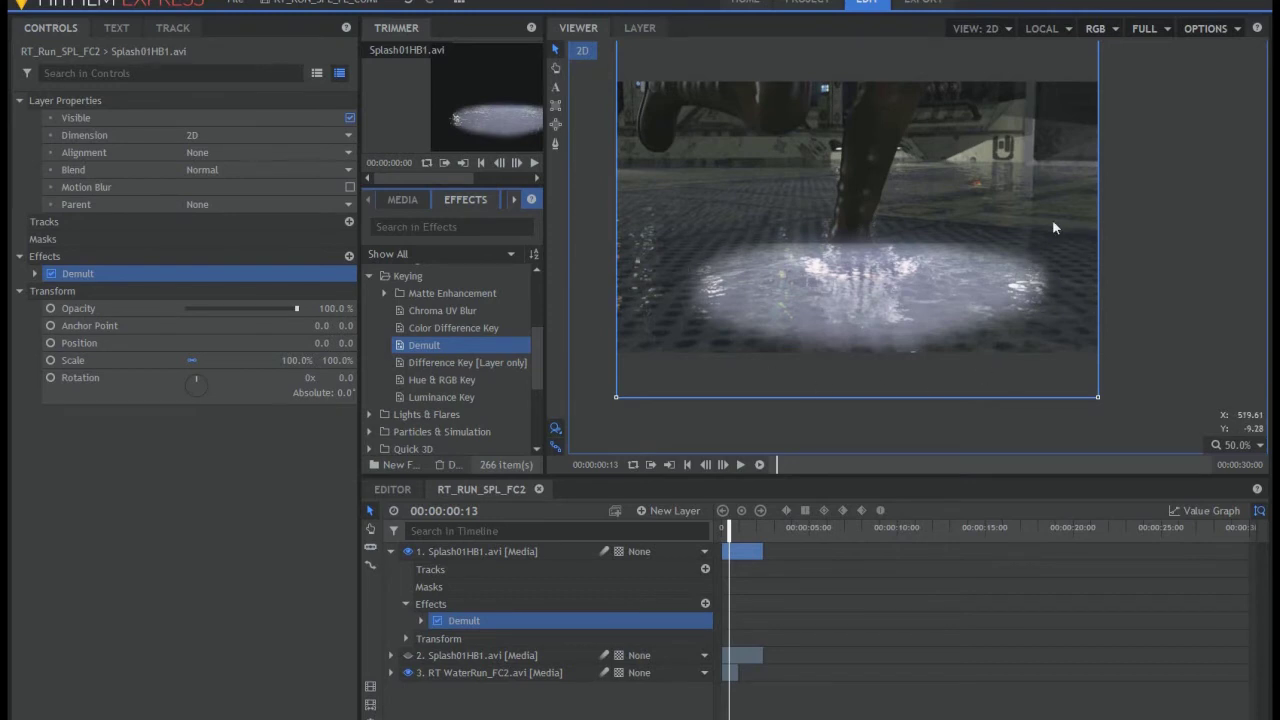
left_click_drag(729, 533, 731, 537)
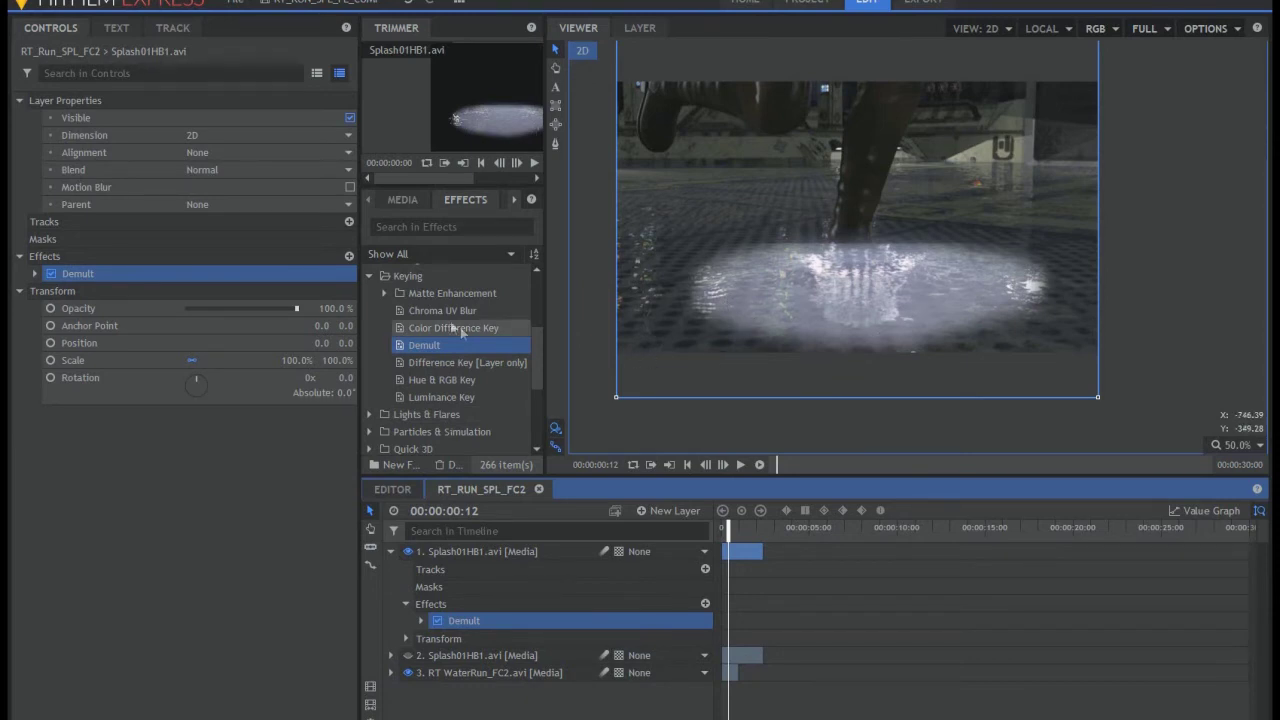
- Add the Erode White matte enhancement below Demult on the top splash layer and expand its settings
left_click(384, 293)
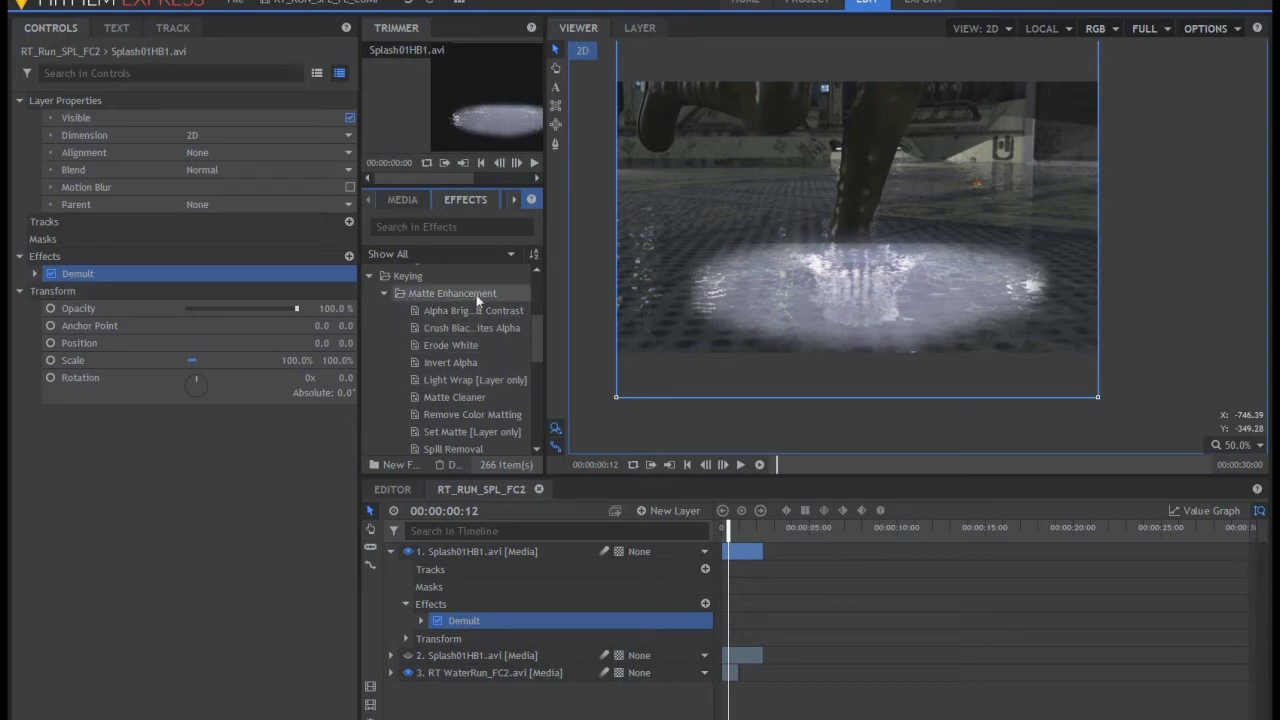
left_click_drag(538, 346, 536, 351)
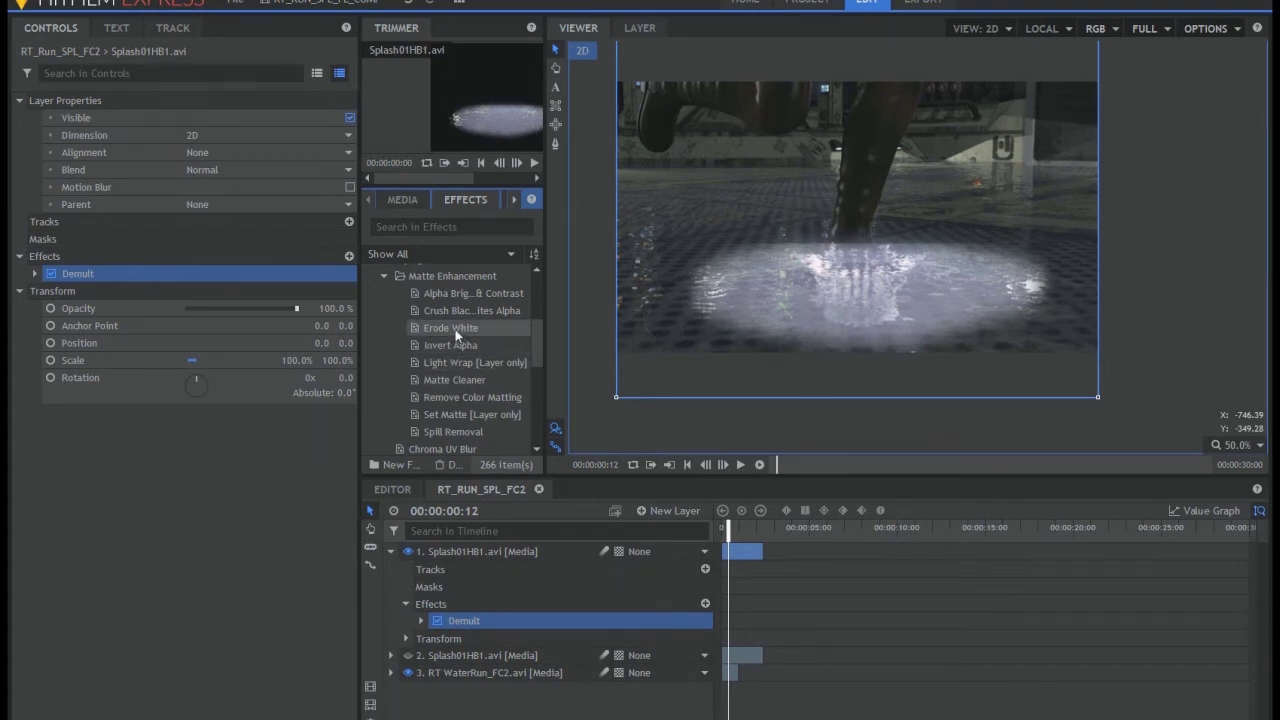
left_click_drag(455, 335, 66, 264)
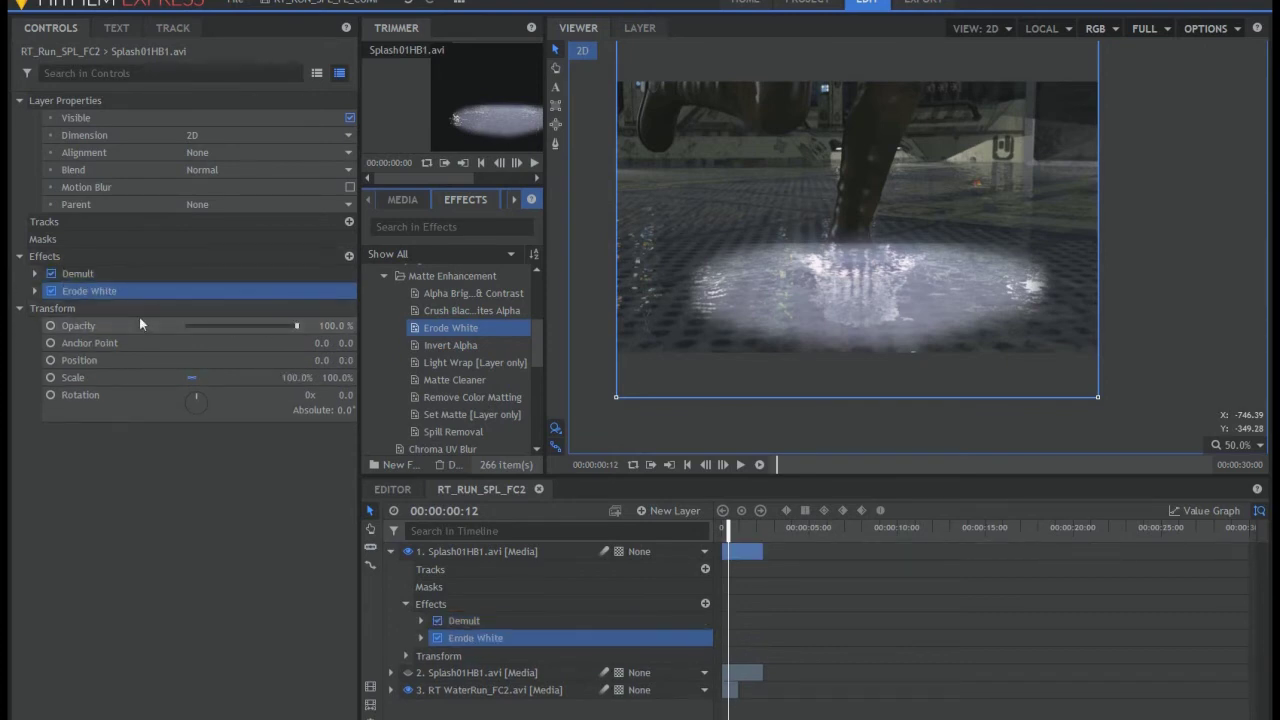
left_click(35, 291)
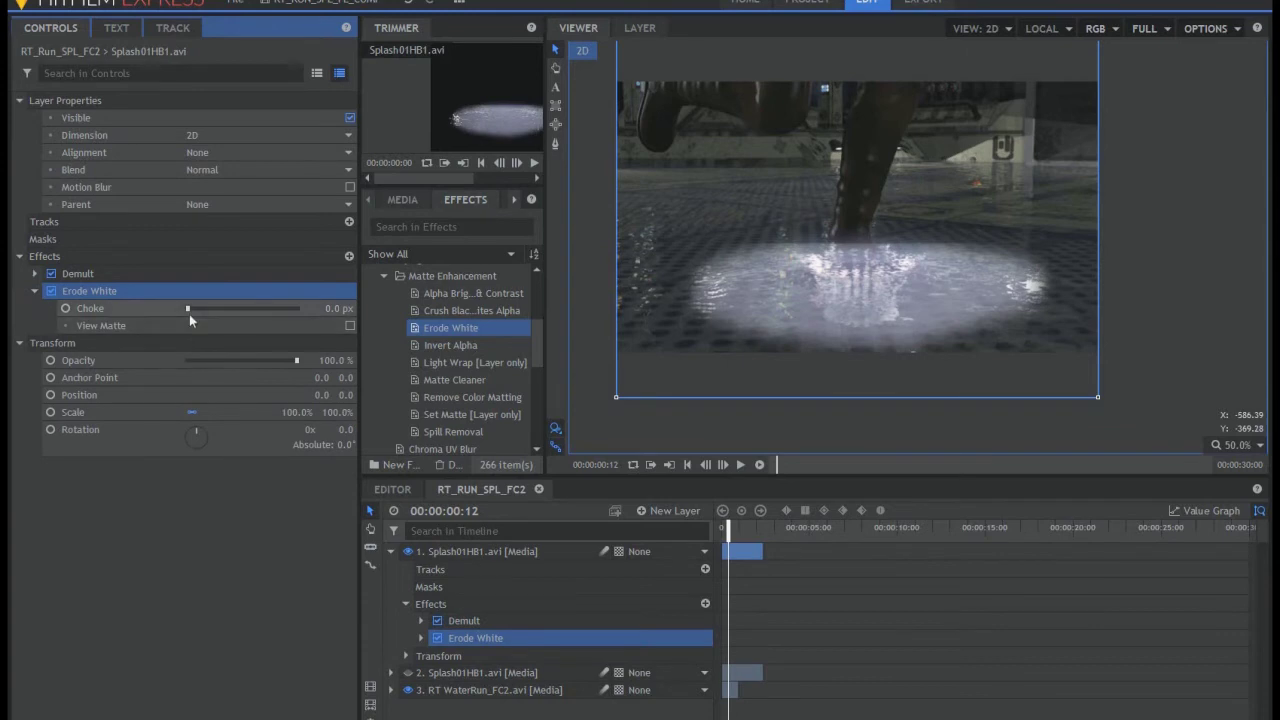
- Set Erode White's Choke to about 23.9 px, leaving its keyframing off
left_click_drag(186, 311, 229, 309)
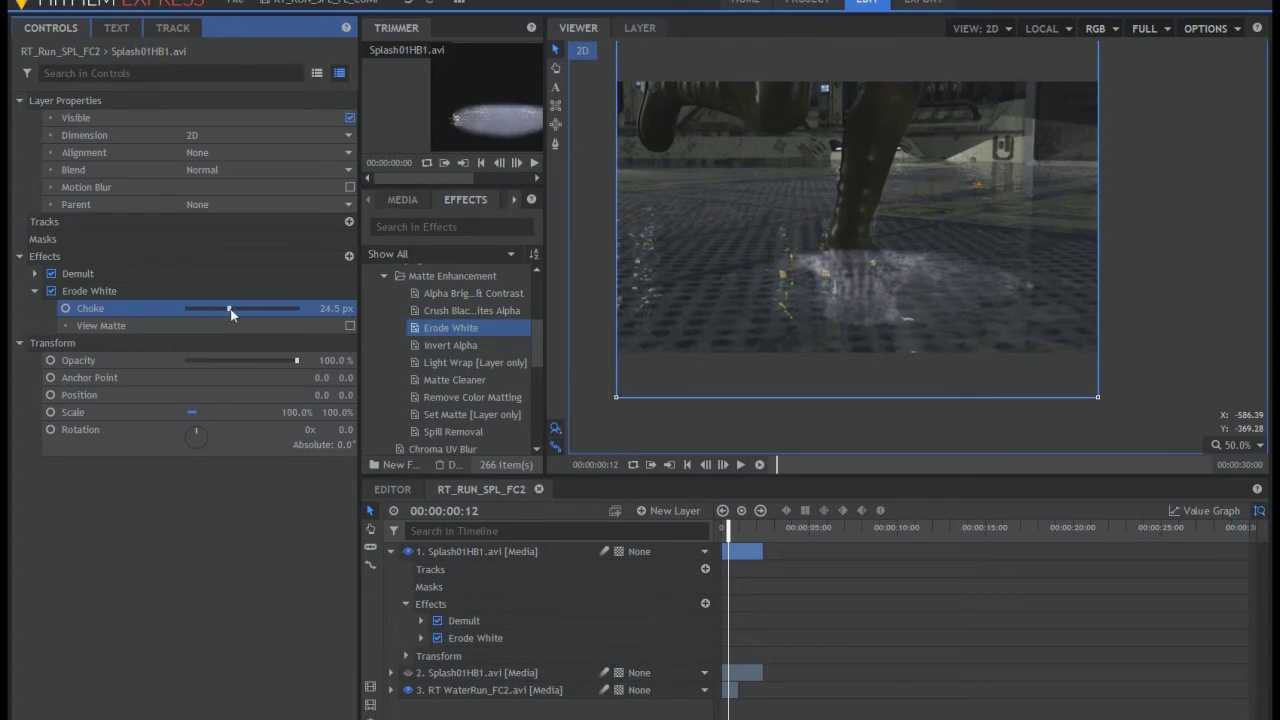
left_click_drag(228, 309, 232, 309)
left_click_drag(233, 315, 235, 315)
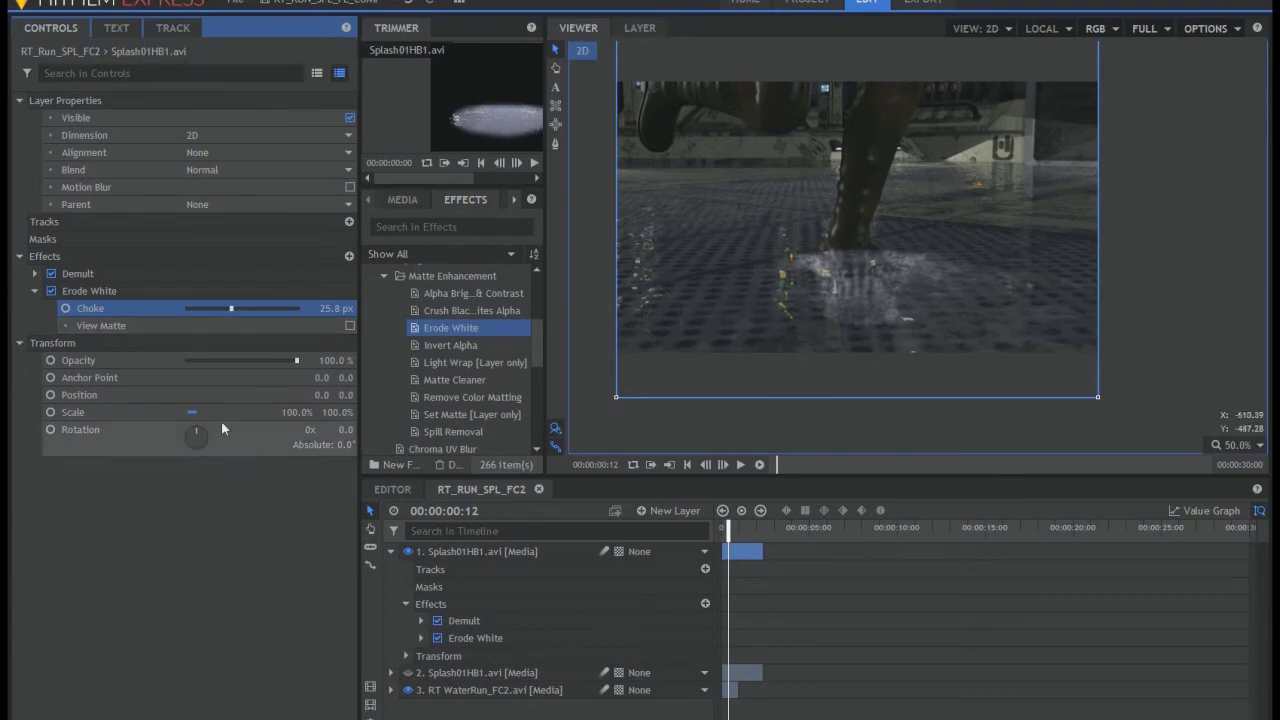
left_click(229, 309)
left_click_drag(229, 309, 229, 309)
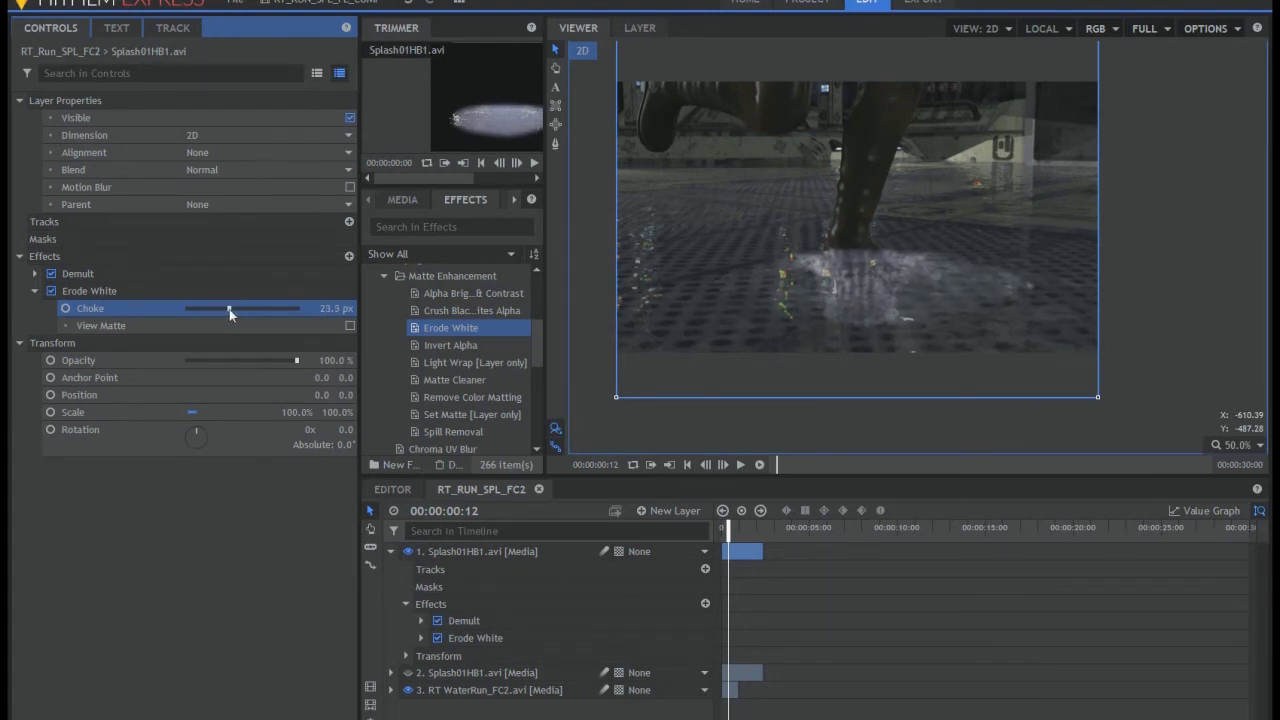
left_click(65, 309)
left_click(66, 310)
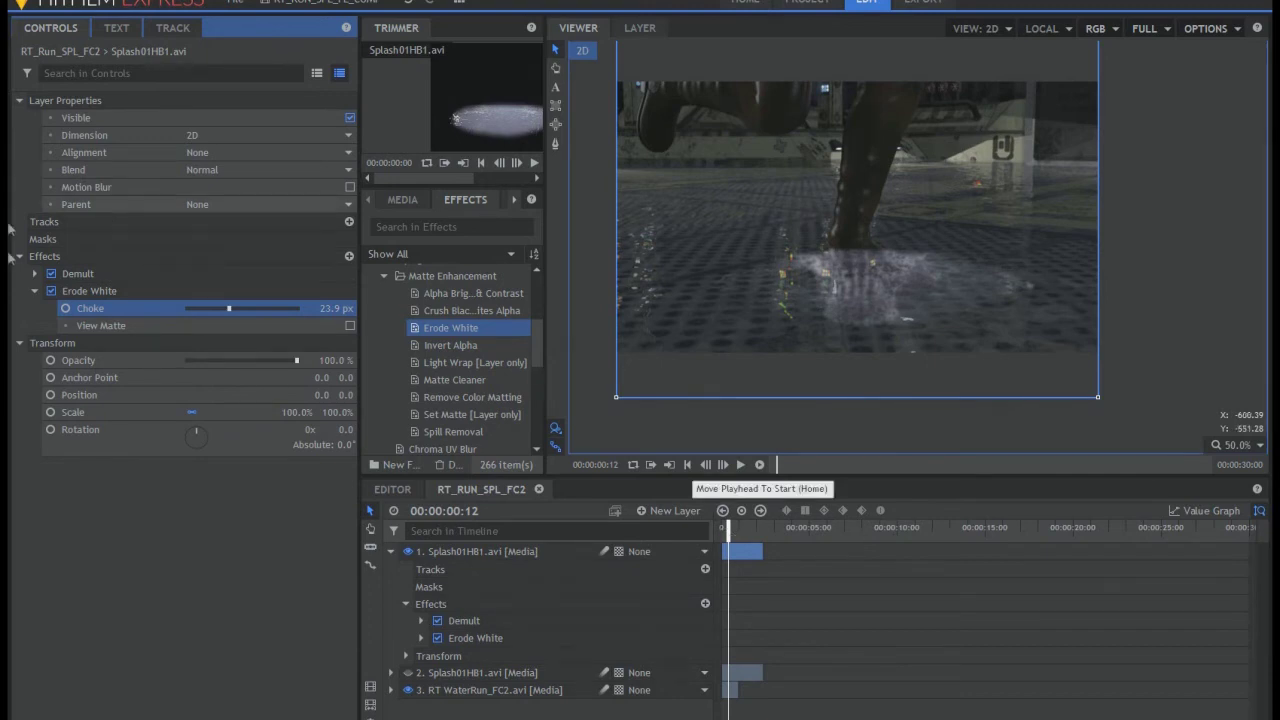
- At frame 25, set Erode White's Choke to 24.5 px and enable keyframing for it
left_click_drag(727, 532, 736, 532)
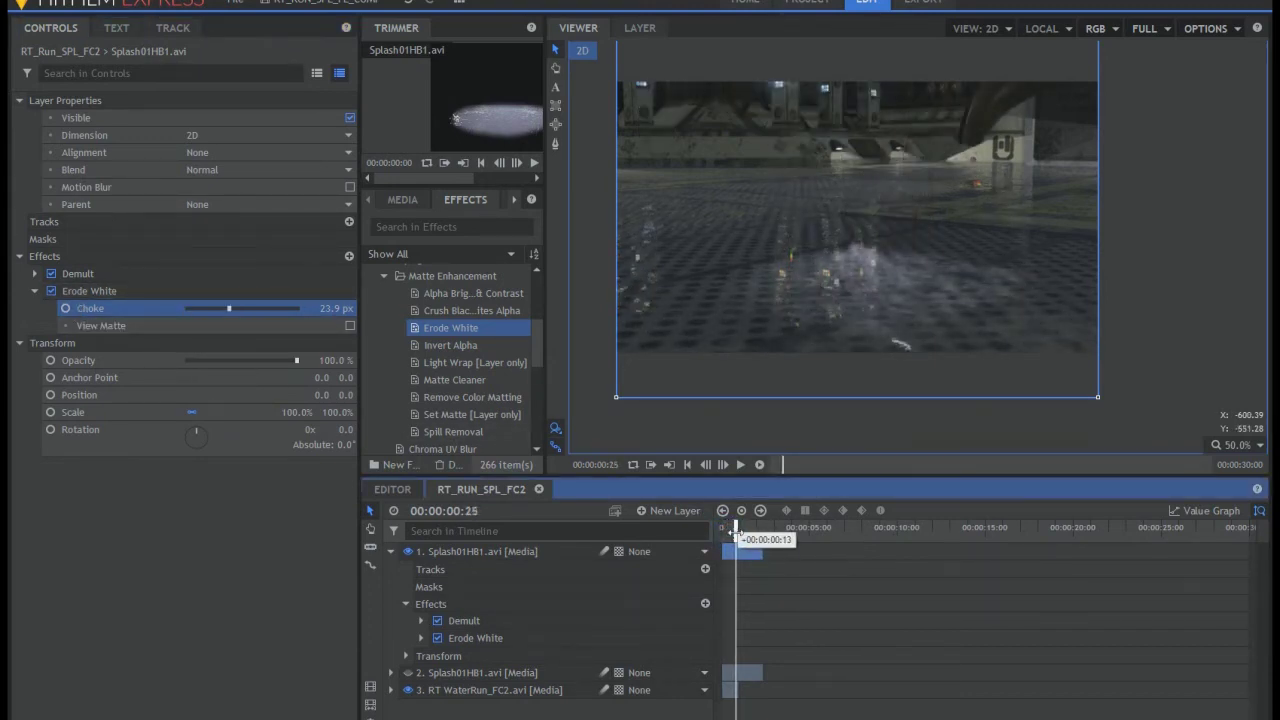
left_click(229, 309)
left_click_drag(229, 309, 230, 313)
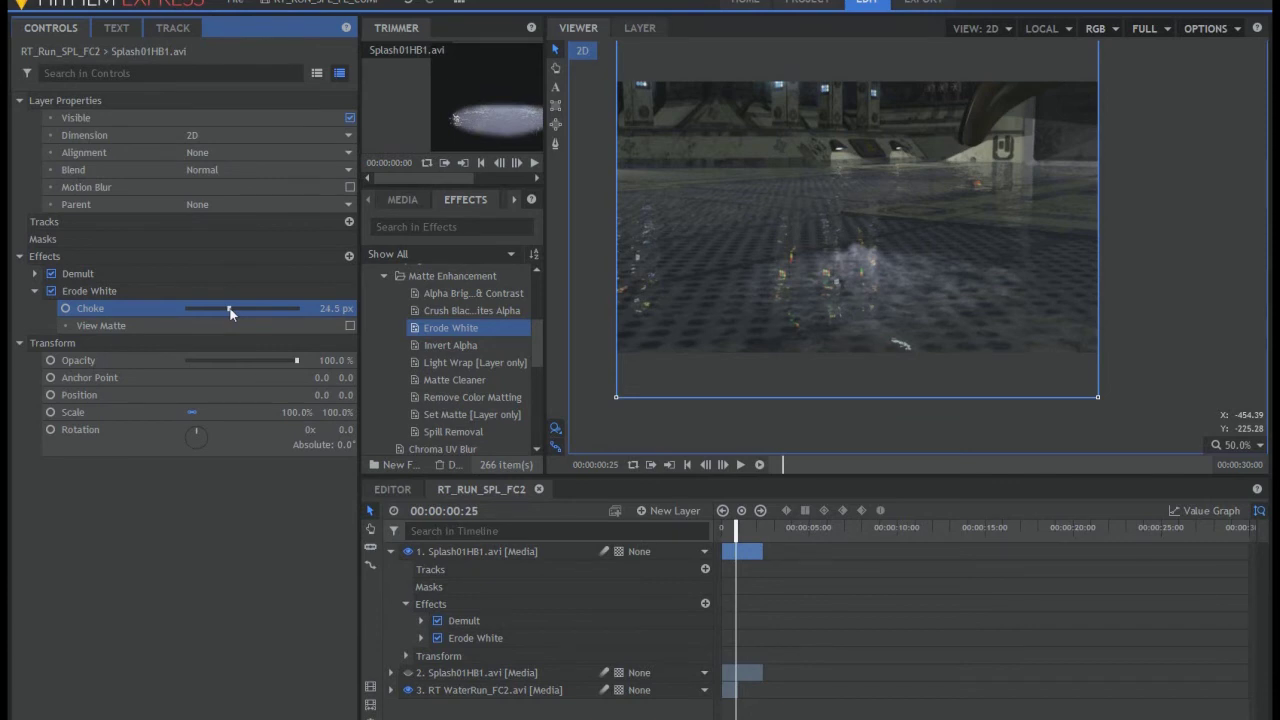
left_click(65, 308)
- Keyframe Erode White's Choke at 25.8 px on frame 10 and preview the splash around frames 13 and 14
left_click_drag(732, 540, 725, 537)
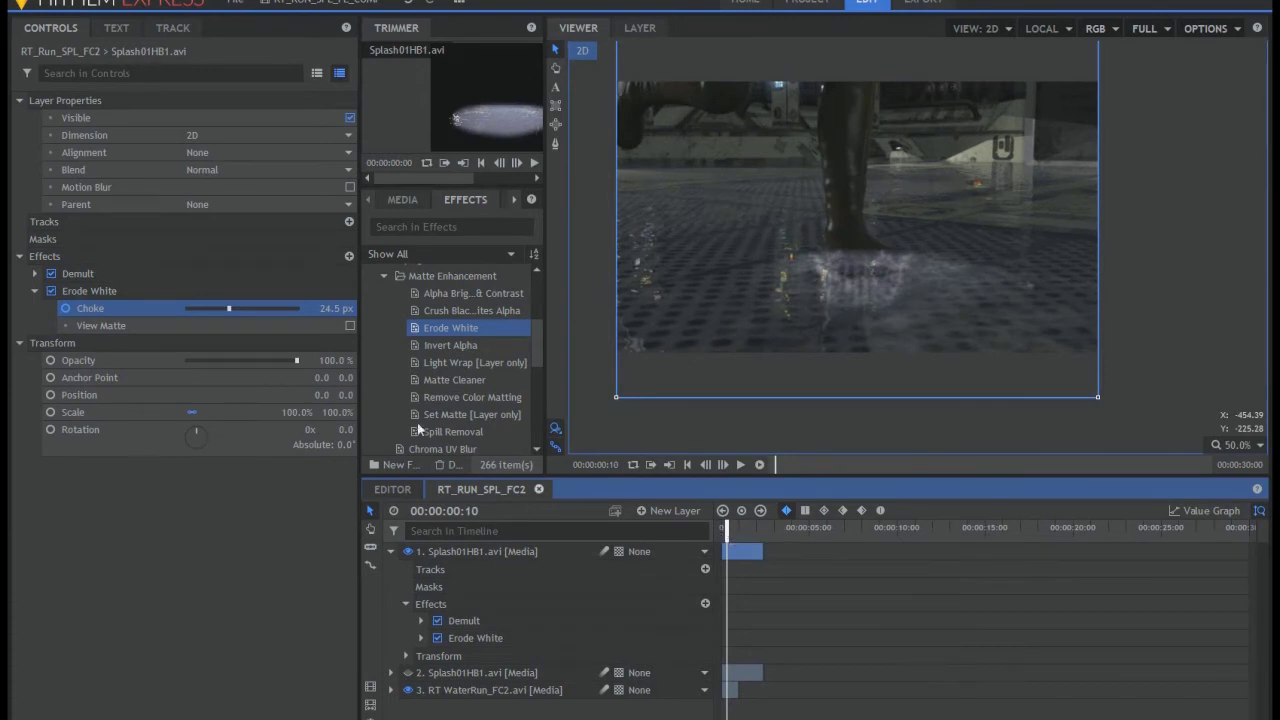
left_click(228, 309)
left_click_drag(228, 309, 224, 313)
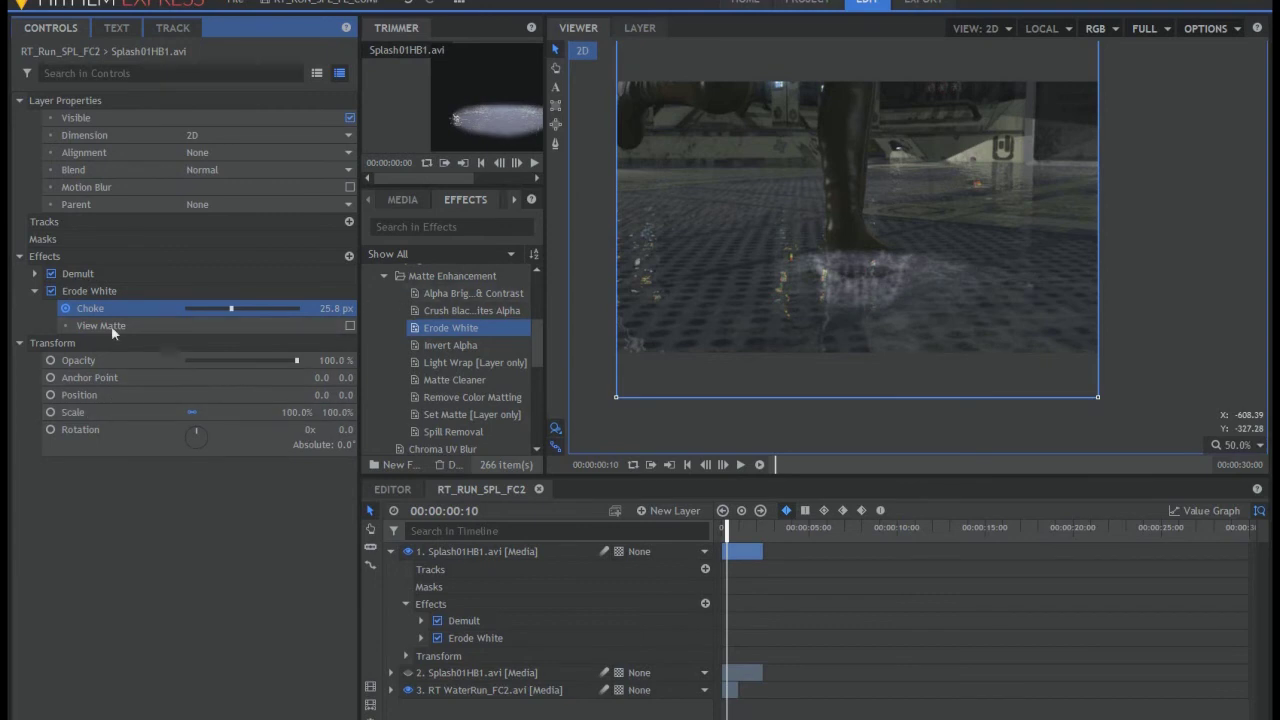
left_click_drag(727, 528, 729, 533)
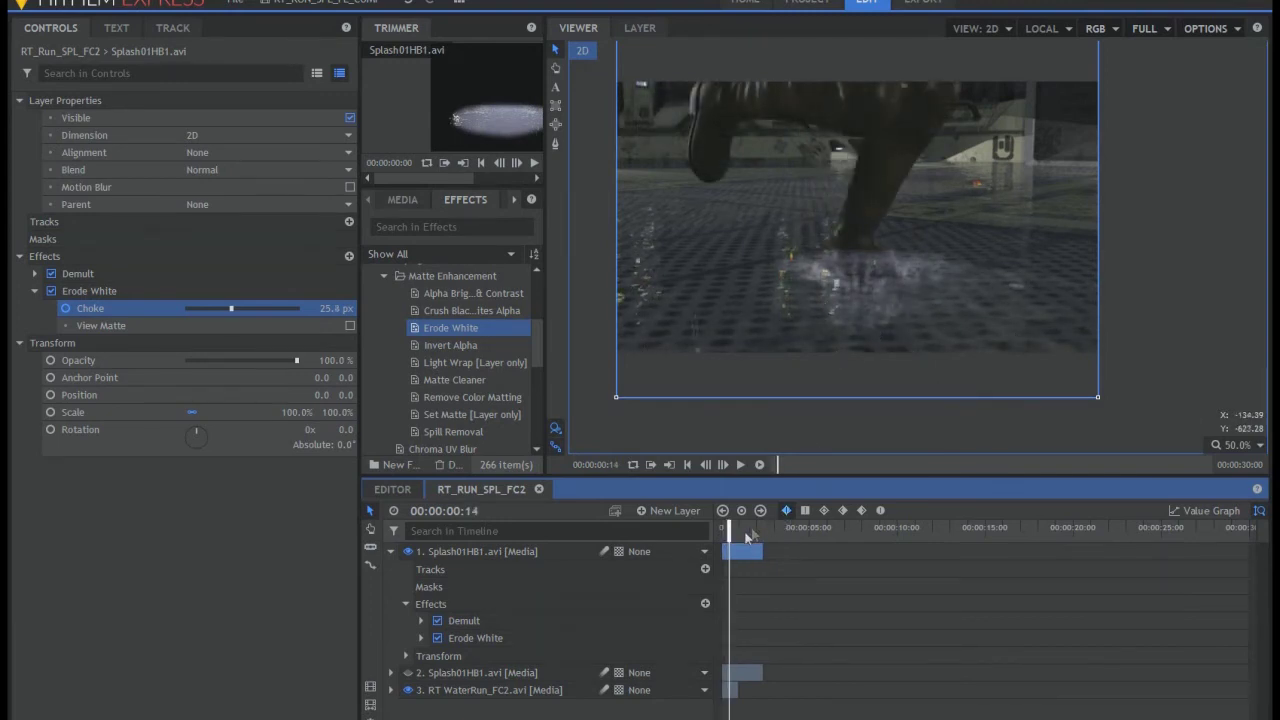
mouse_move(730, 532)
left_mouse_down()
mouse_move(744, 532)
mouse_move(729, 530)
left_mouse_up()
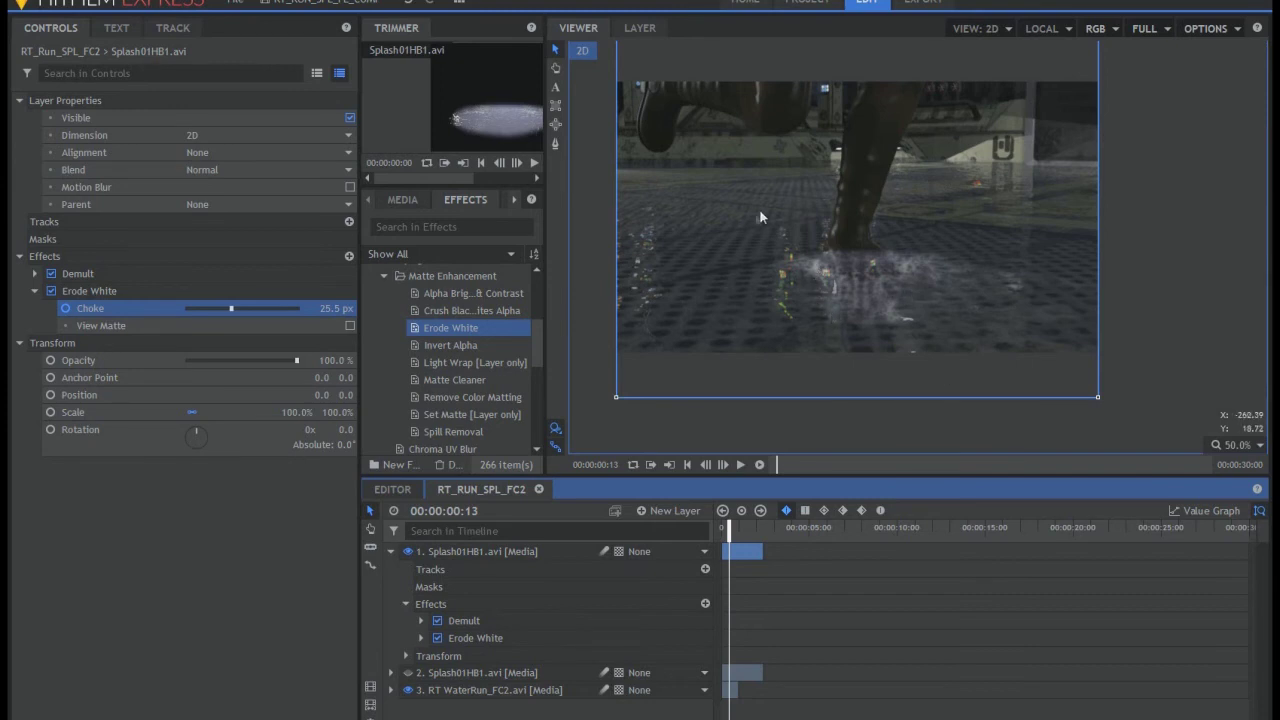
- Reposition the top splash layer under the running foot, ending at about 40, 70 on frame 12
left_click(557, 54)
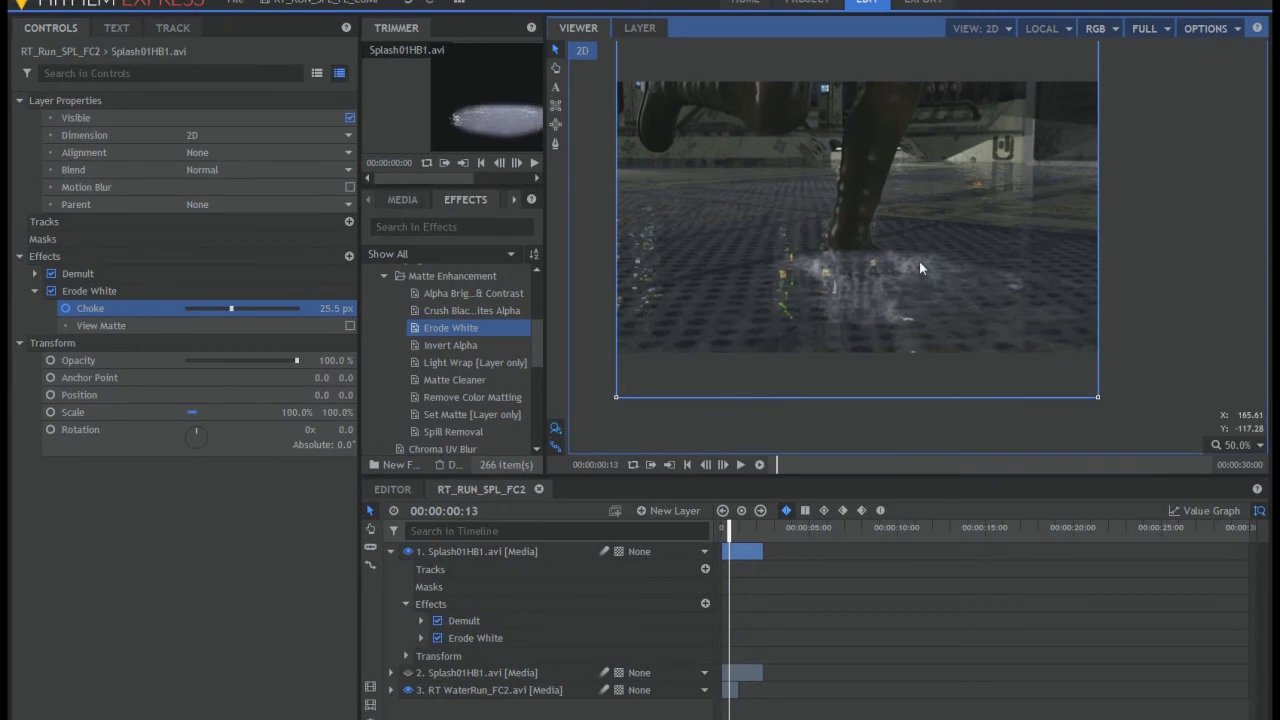
left_click_drag(857, 229, 895, 201)
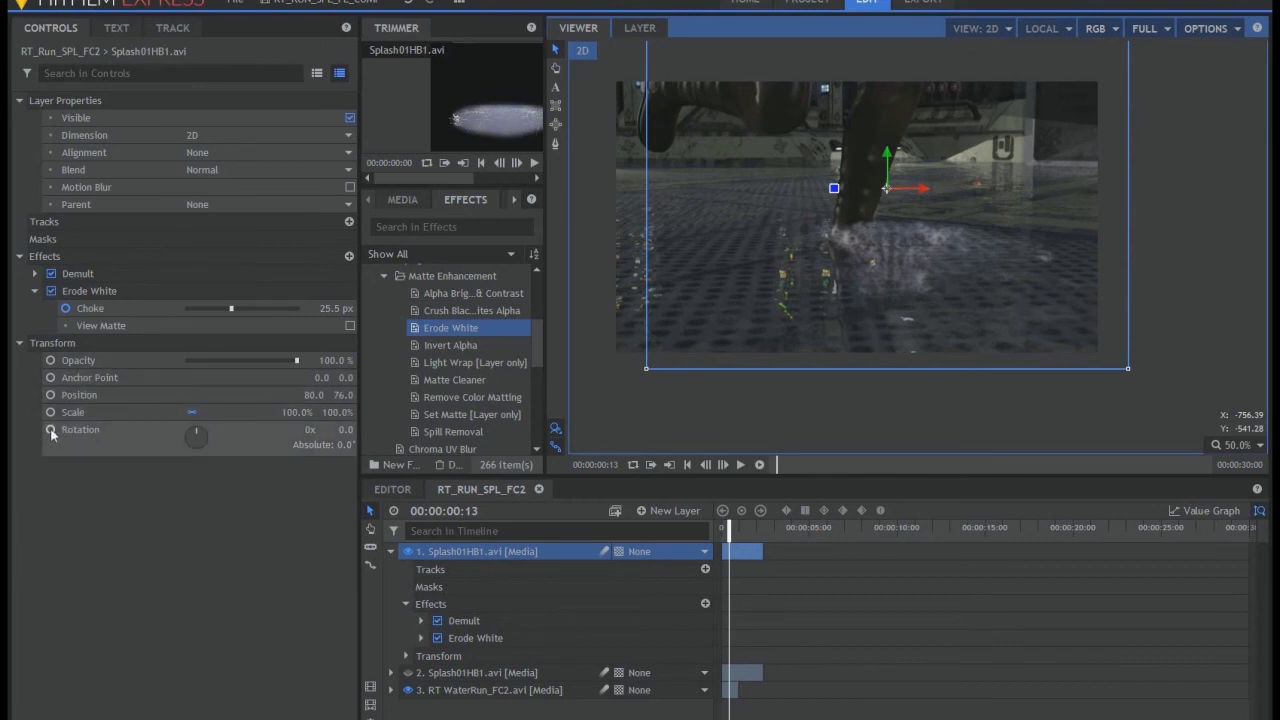
left_click(66, 310)
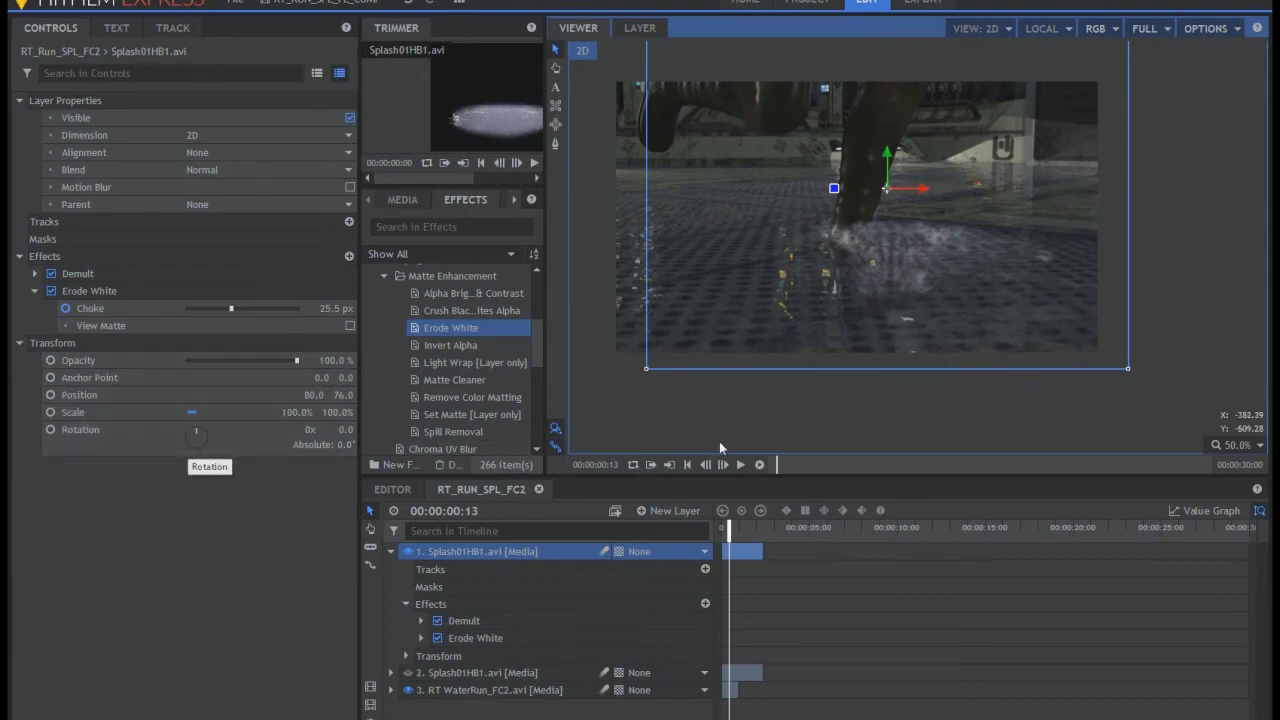
mouse_move(884, 252)
left_mouse_down()
mouse_move(872, 264)
mouse_move(902, 270)
mouse_move(896, 226)
mouse_move(895, 253)
left_mouse_up()
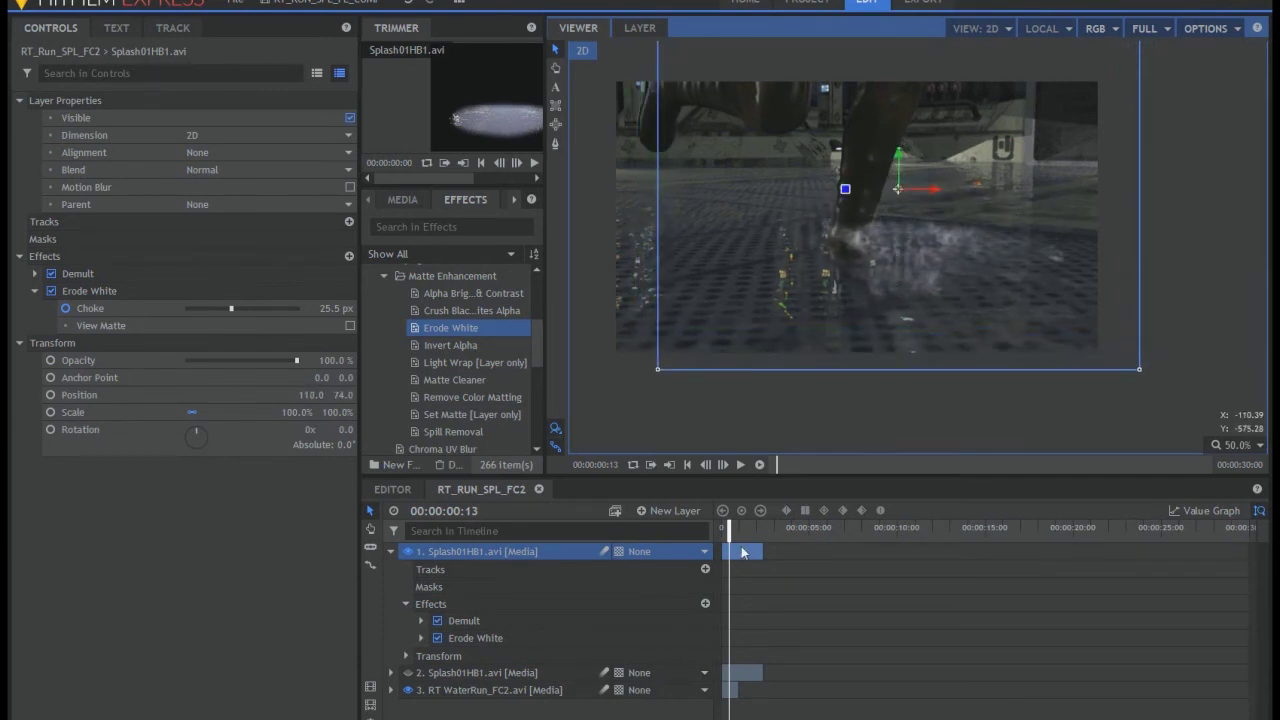
left_click_drag(727, 534, 728, 537)
left_click_drag(937, 274, 911, 276)
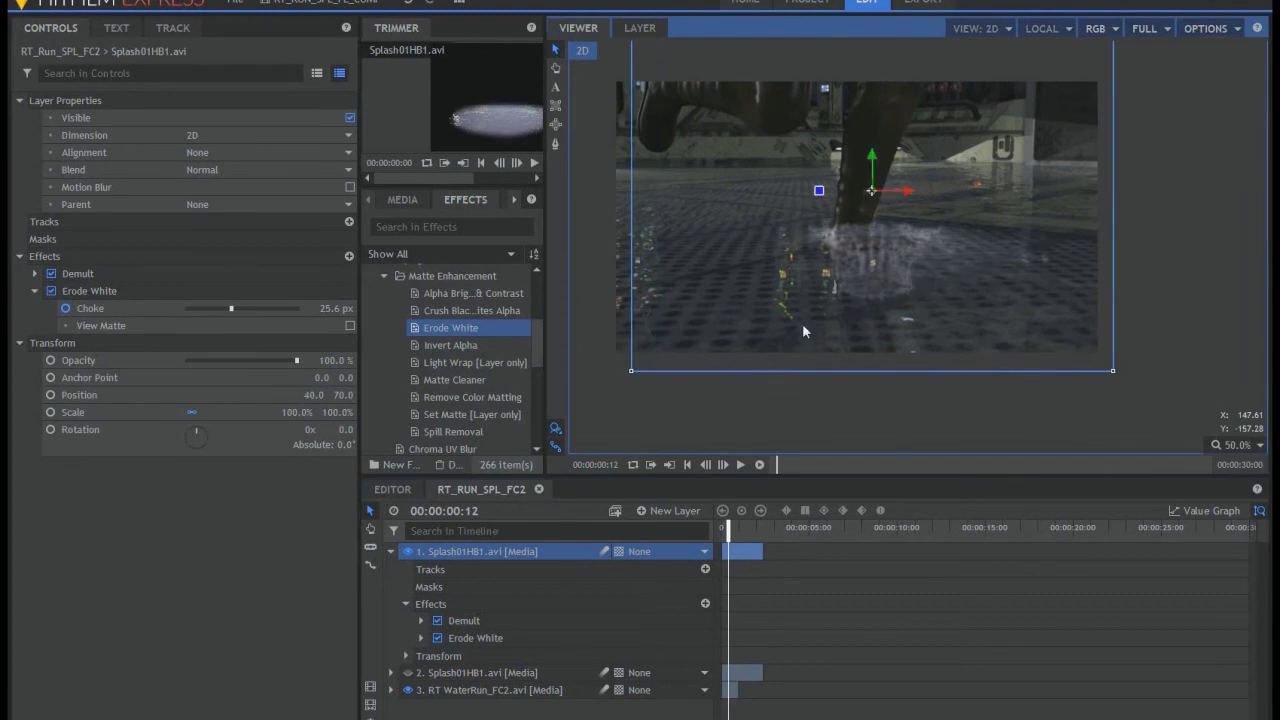
- Scale the top splash layer to about 106.8% by 108.3%, rotate it about 1° and move it to about 18, 96
left_click_drag(194, 439, 184, 437)
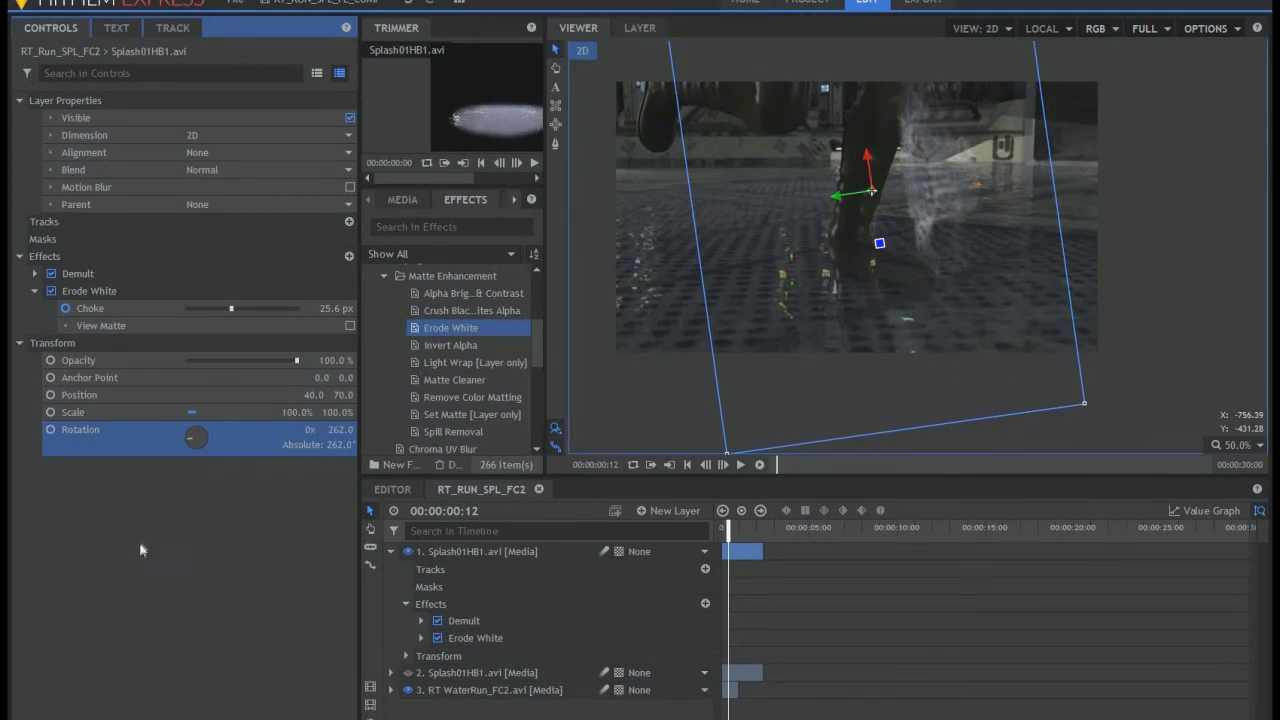
key("ctrl+z")
mouse_move(880, 282)
left_mouse_down()
mouse_move(895, 280)
mouse_move(884, 274)
left_mouse_up()
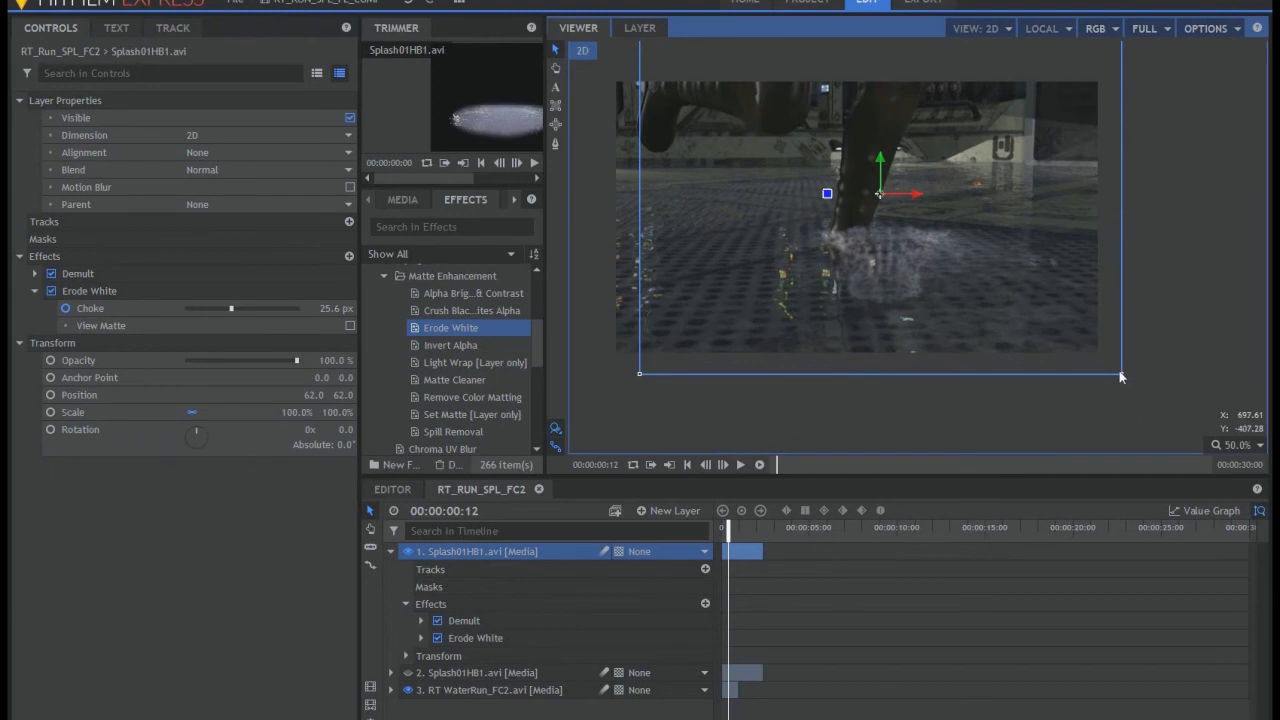
mouse_move(1122, 377)
left_mouse_down()
mouse_move(1166, 420)
mouse_move(1138, 388)
left_mouse_up()
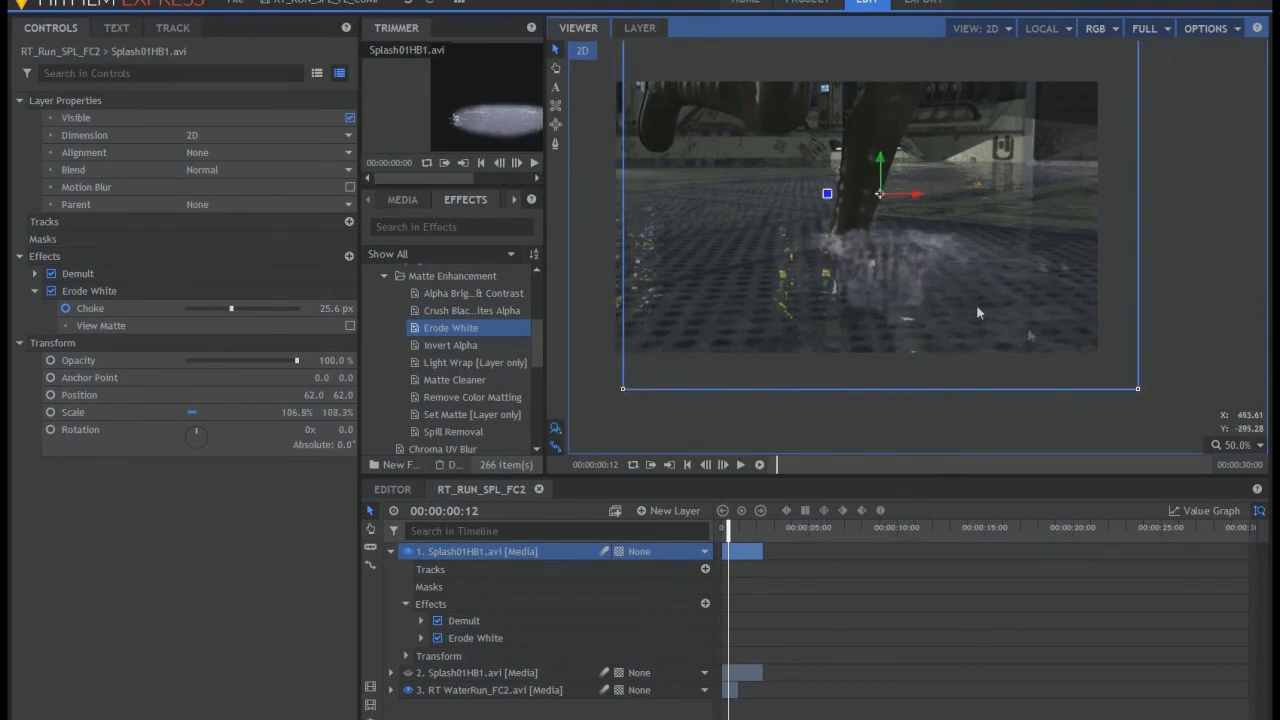
left_click_drag(880, 197, 813, 183)
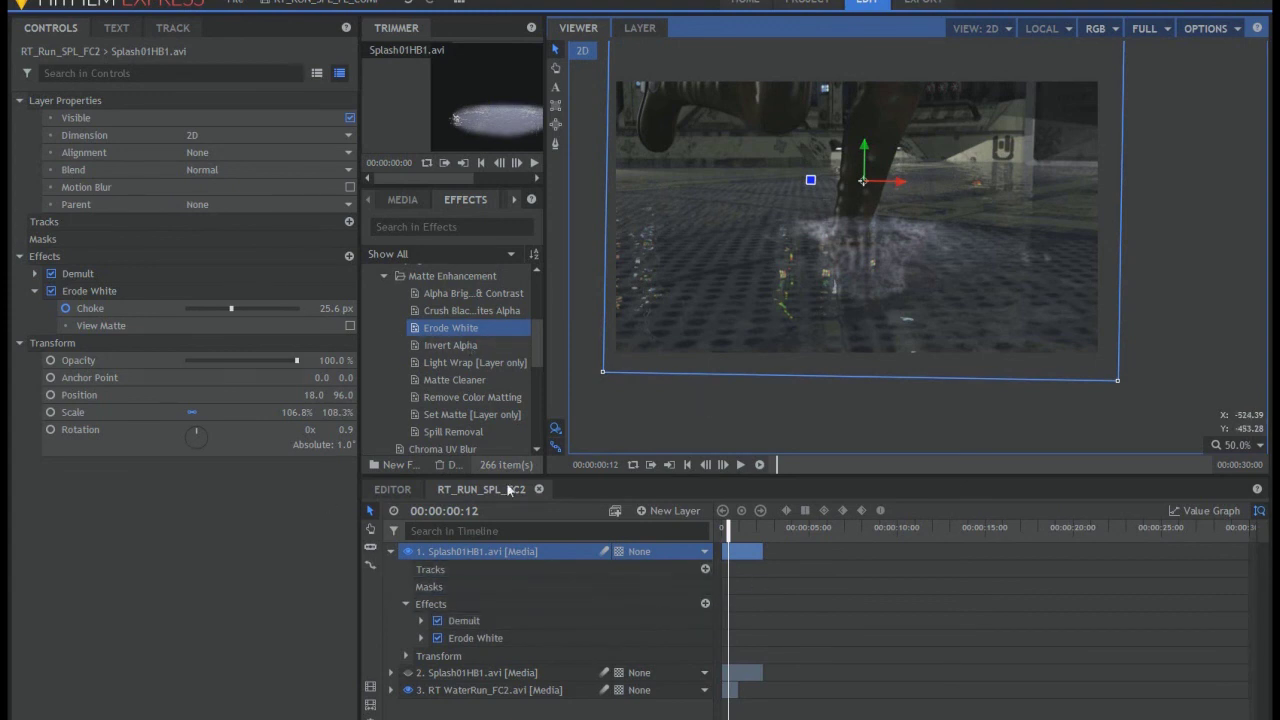
- Collapse the top splash layer, hide it and show the second Splash01HB1.avi layer over the footage at frame 13
left_click(390, 553)
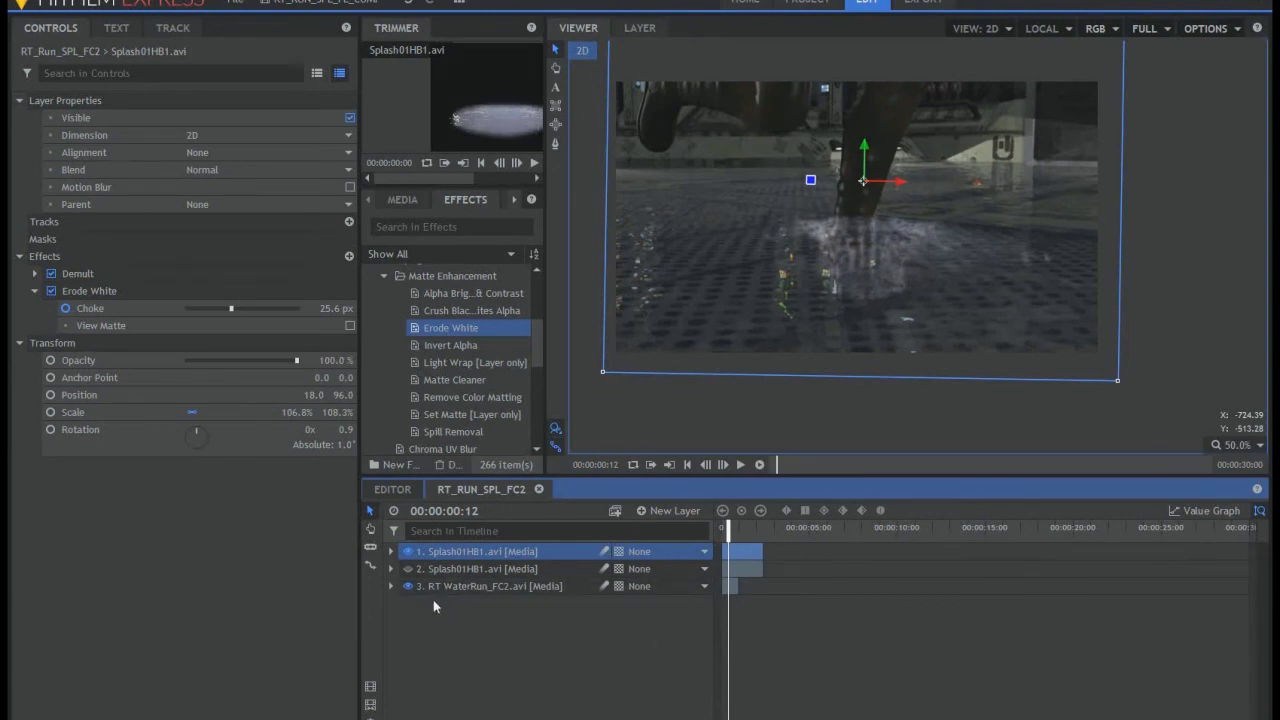
left_click(407, 552)
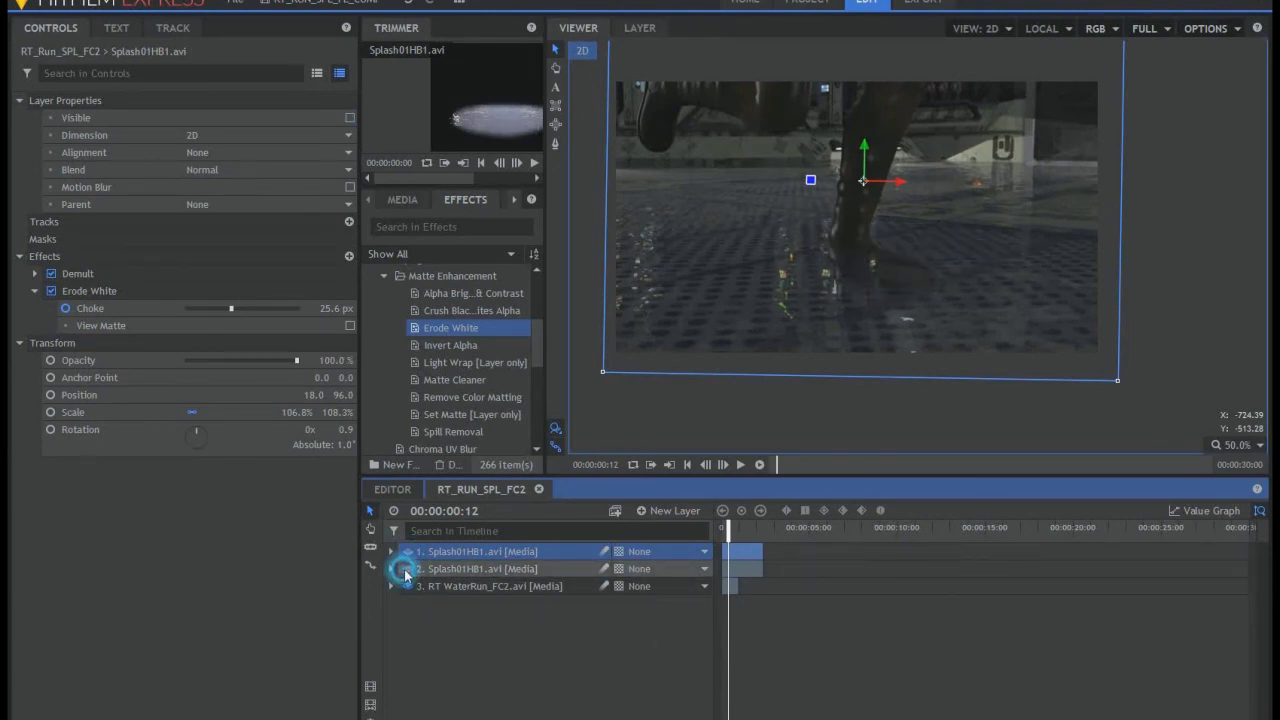
left_click(407, 552)
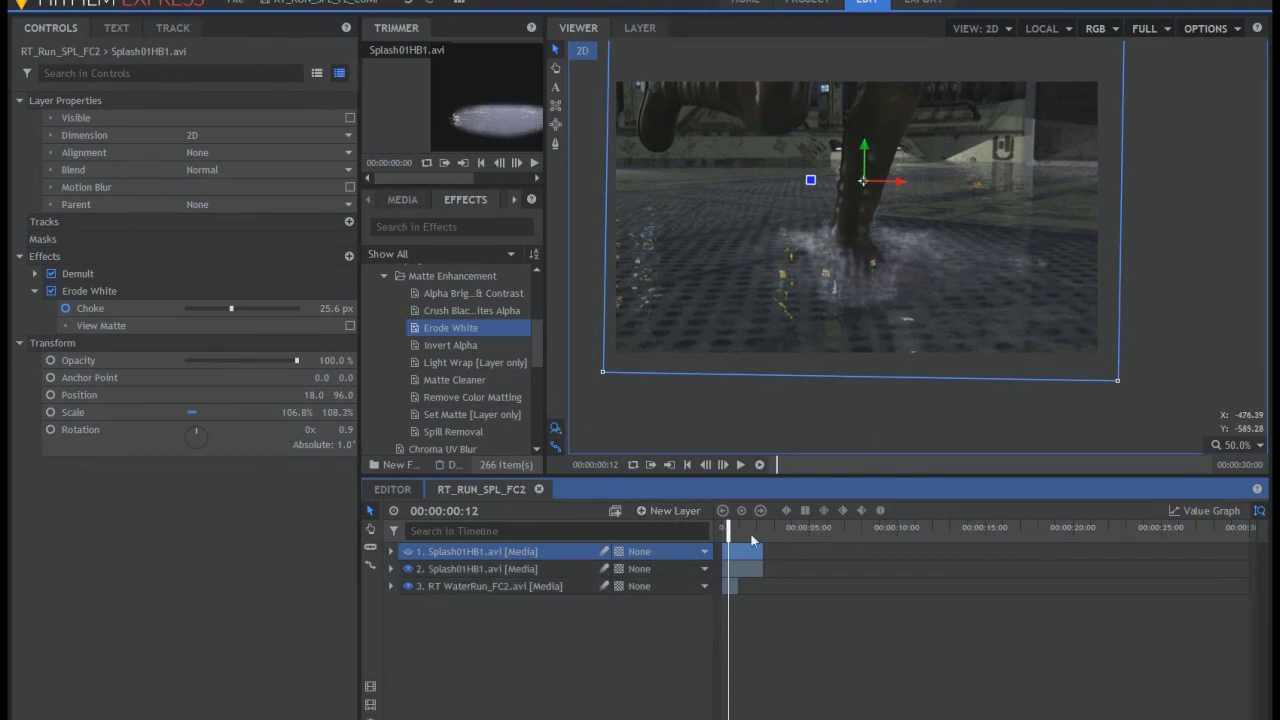
left_click_drag(728, 529, 728, 535)
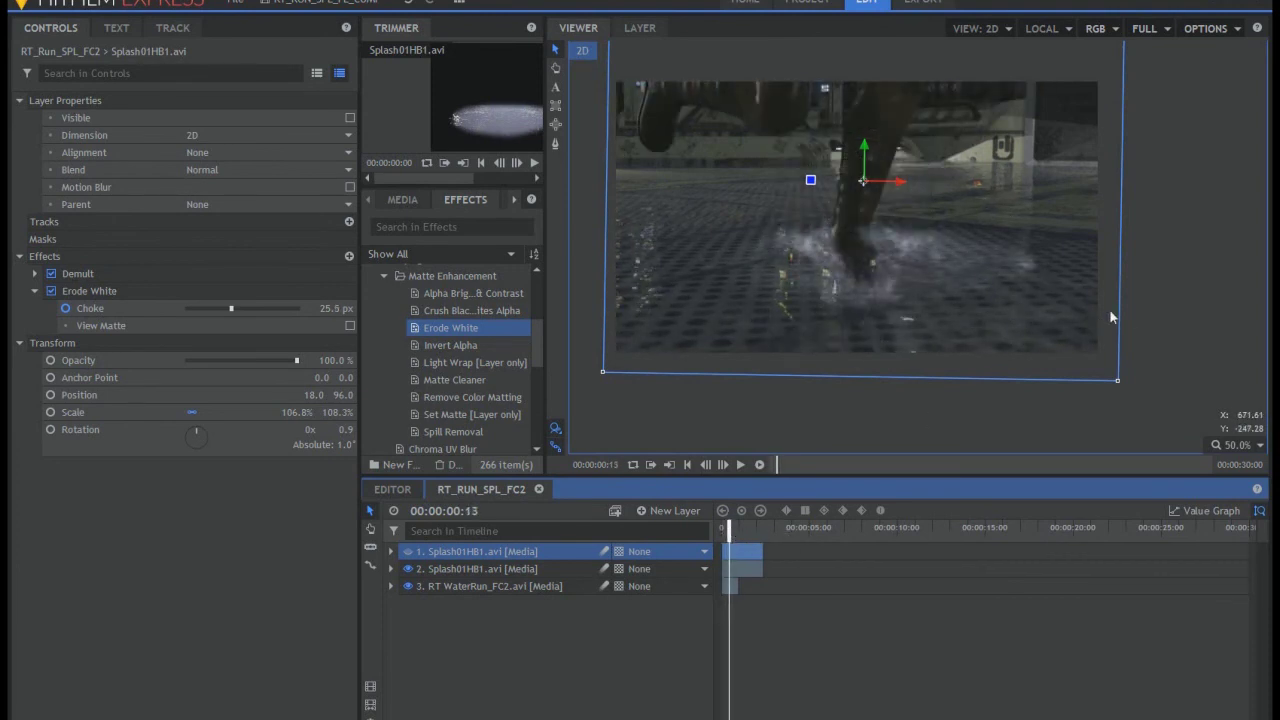